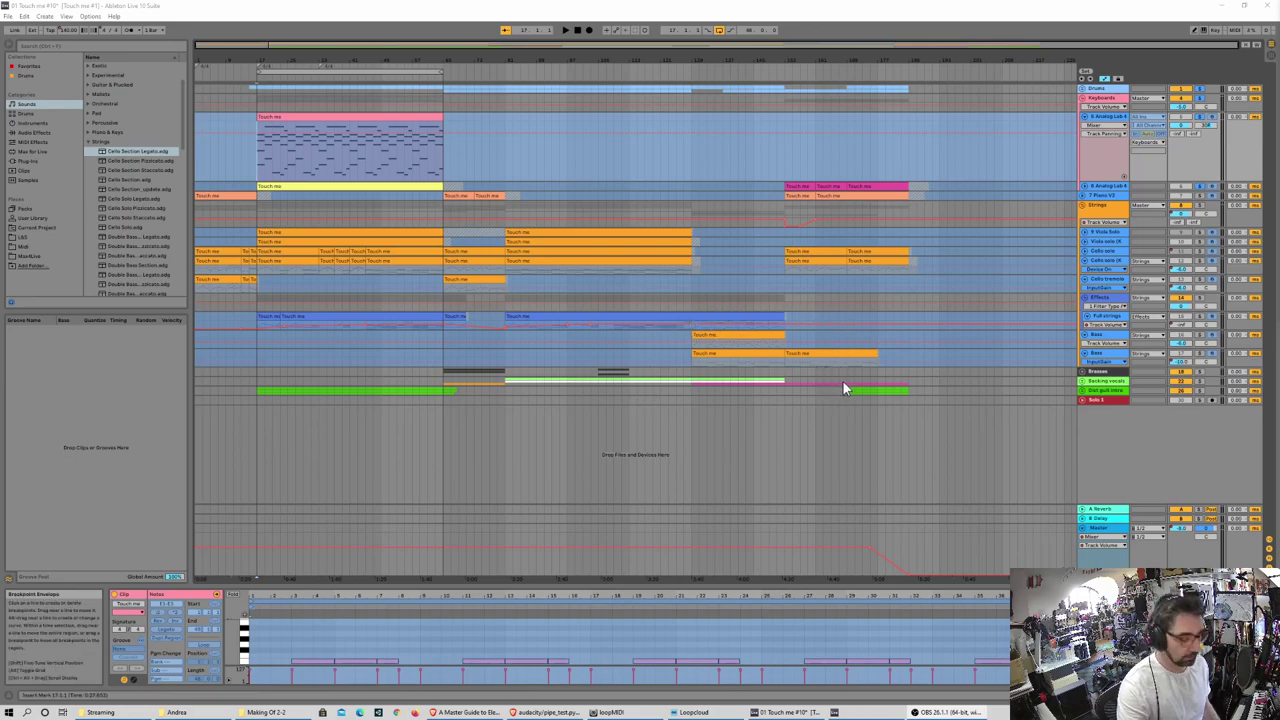
# - Start the Touch me arrangement playing from the transport bar
pyautogui.press('super+plus')
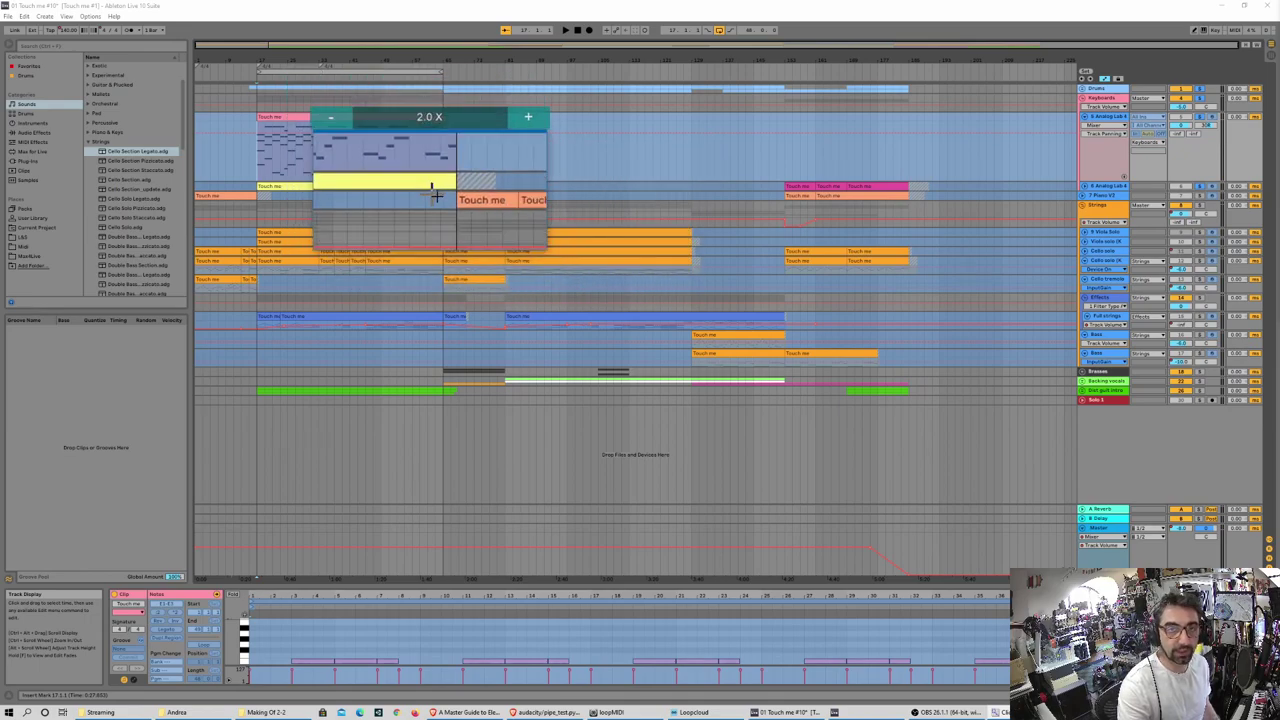
pyautogui.press('super+Escape')
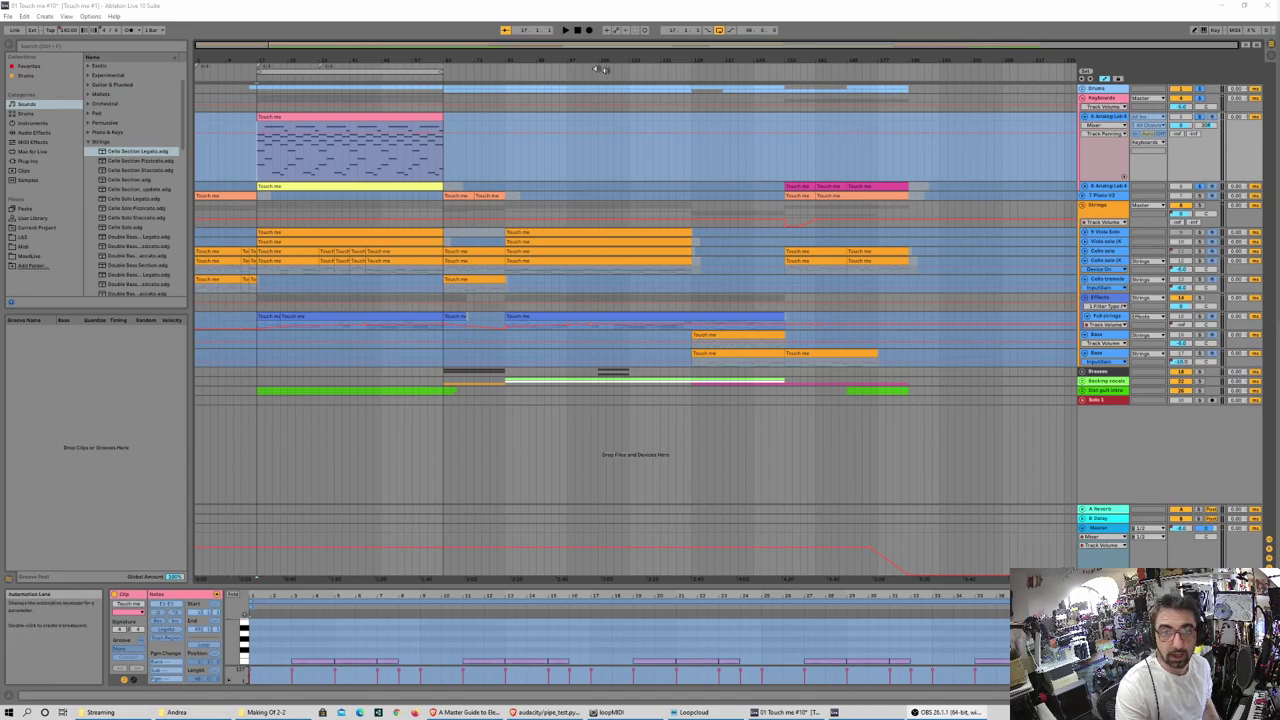
pyautogui.click(566, 31)
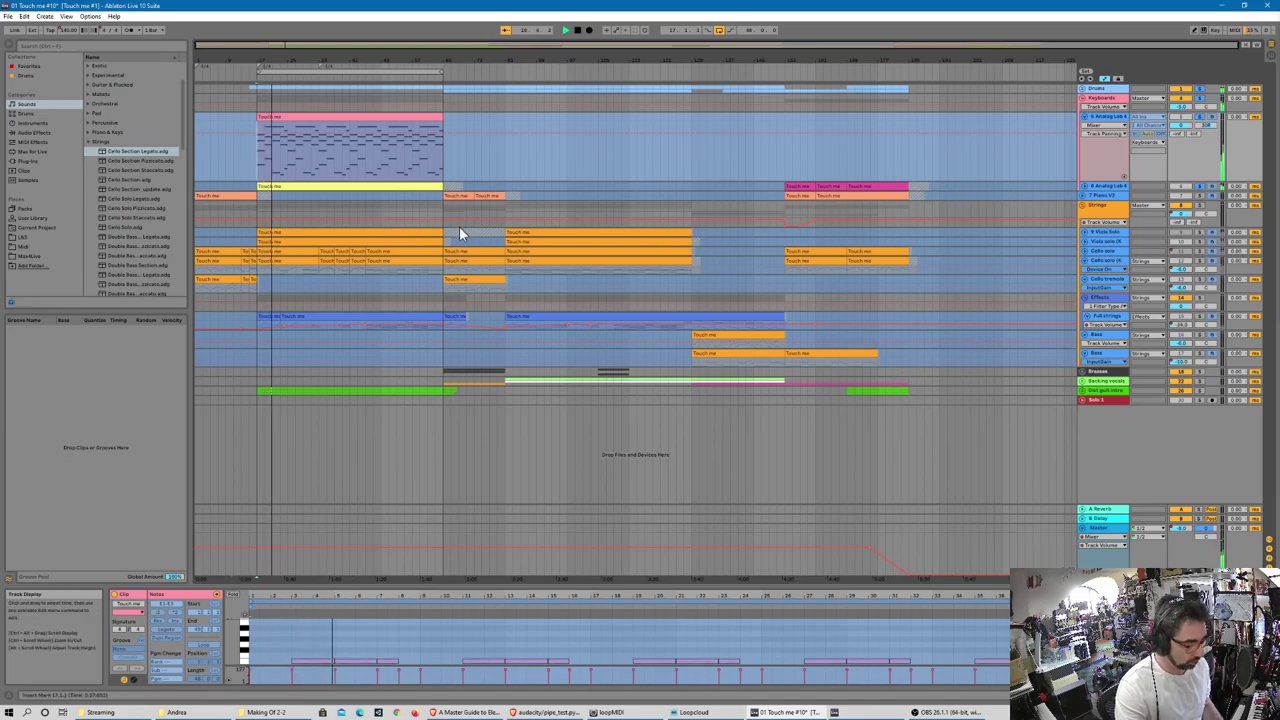
pyautogui.press('super+plus')
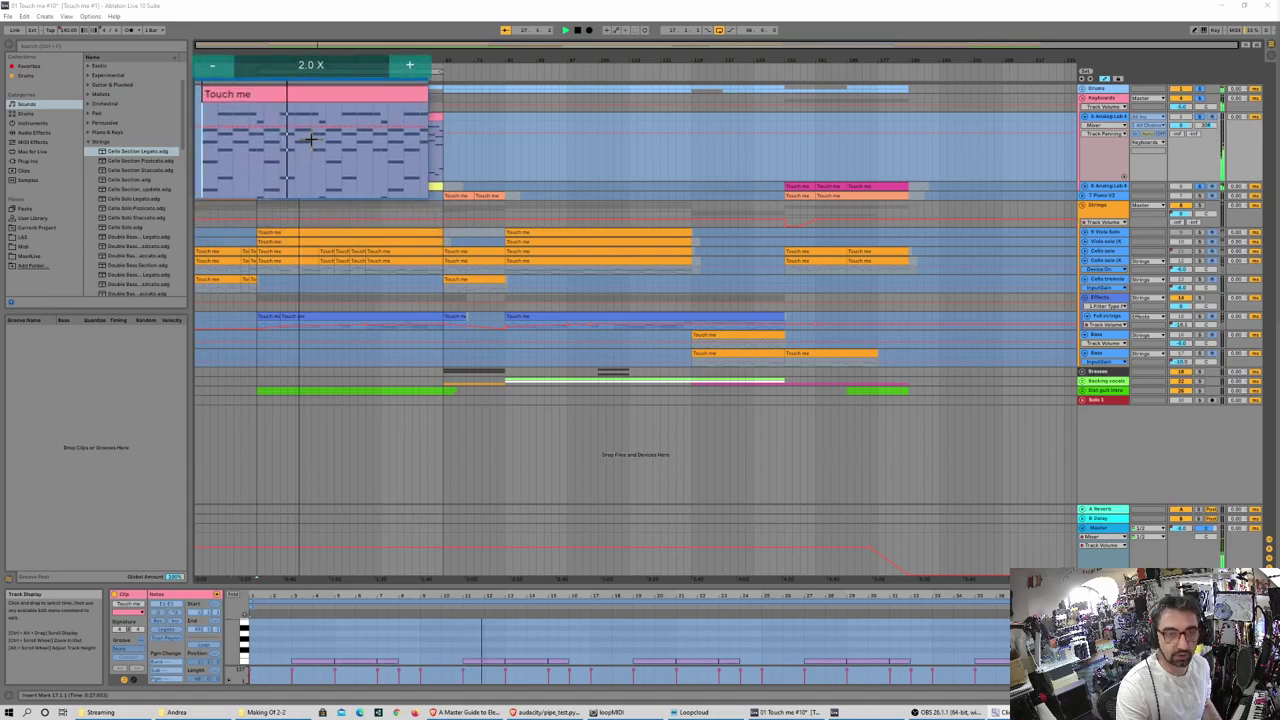
pyautogui.press('super+Escape')
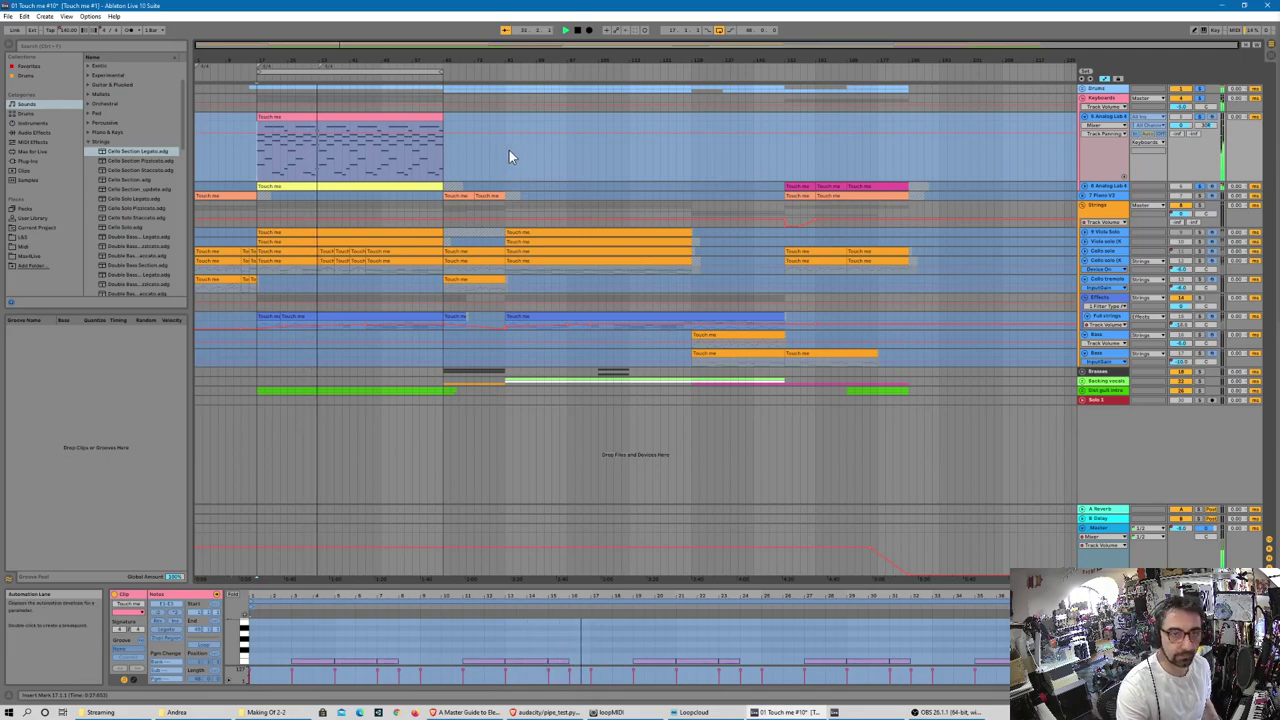
# - Stop playback and restart the Touch me arrangement from bar 1
pyautogui.press('space')
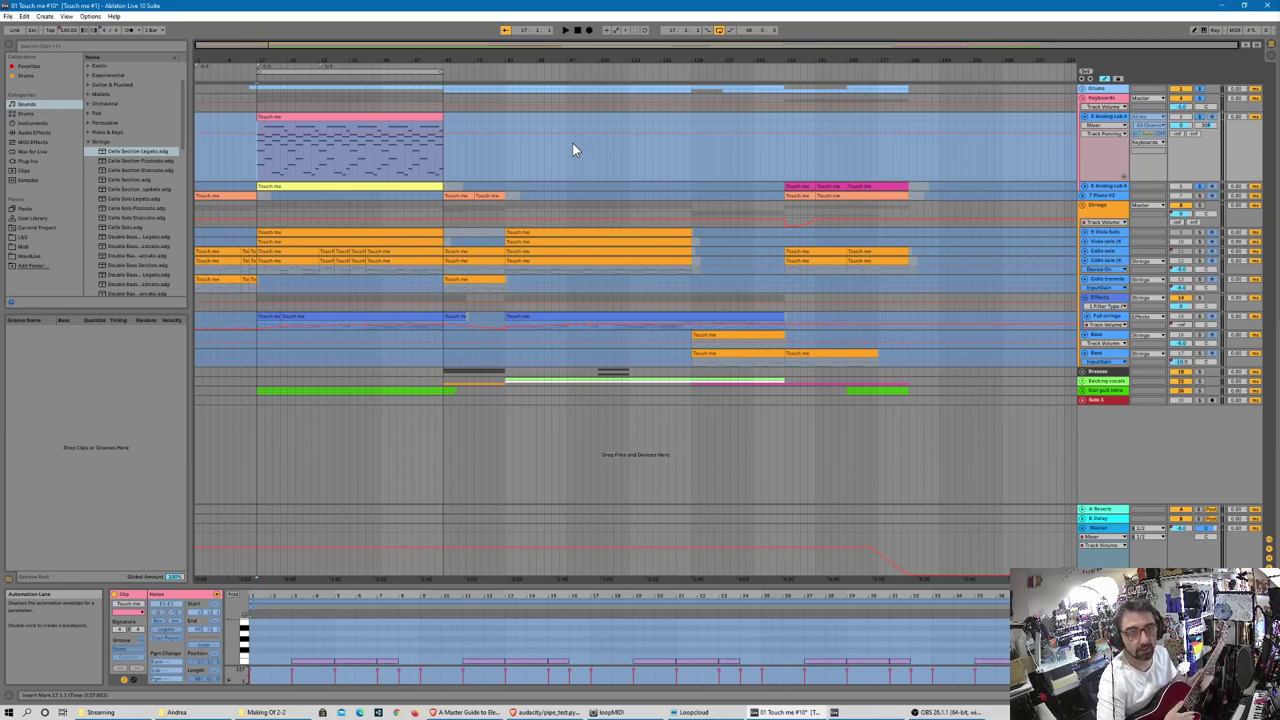
pyautogui.click(565, 31)
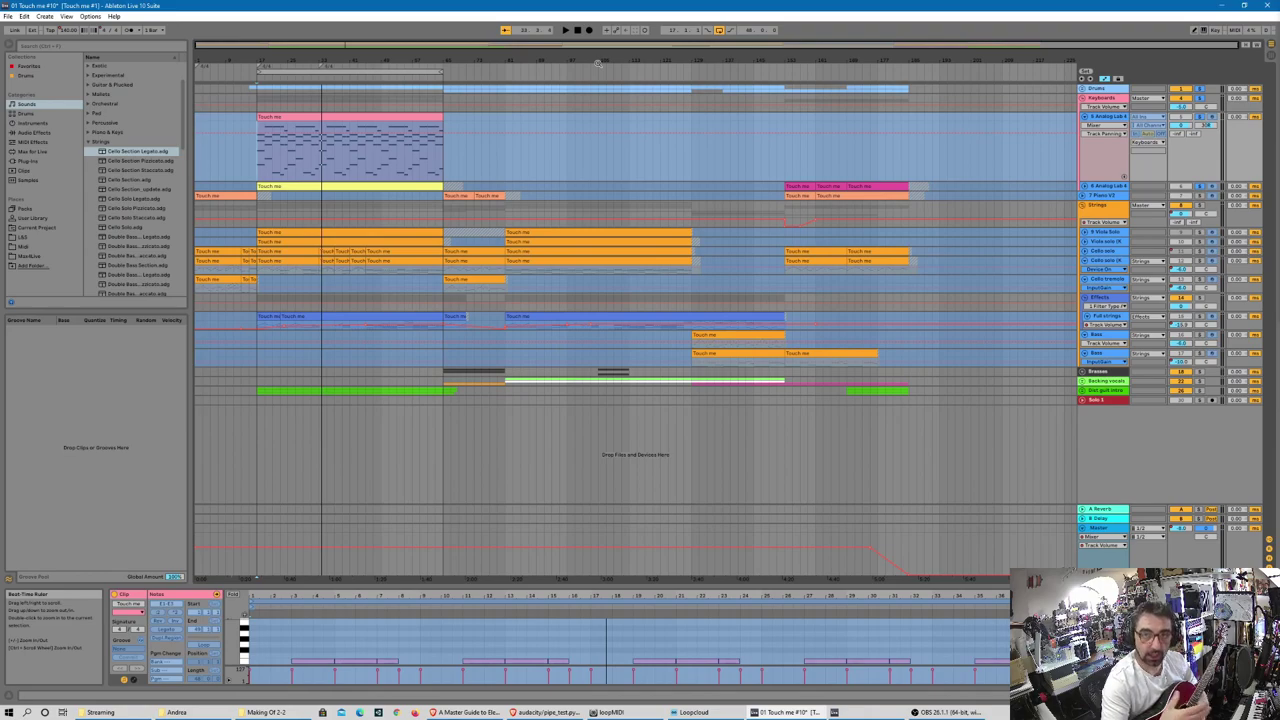
# - Zoom in on the tracks and select the first Piano V2 clip to show its devices
pyautogui.press('z')
pyautogui.click(632, 245)
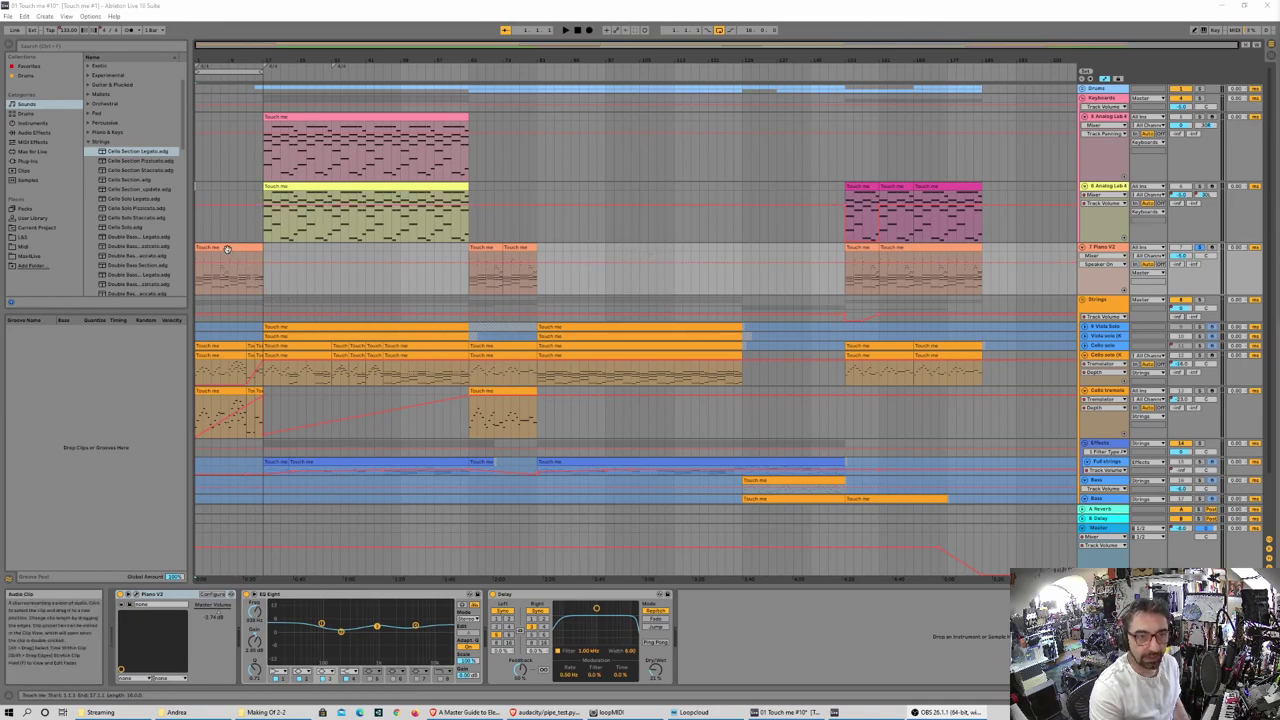
pyautogui.click(256, 276)
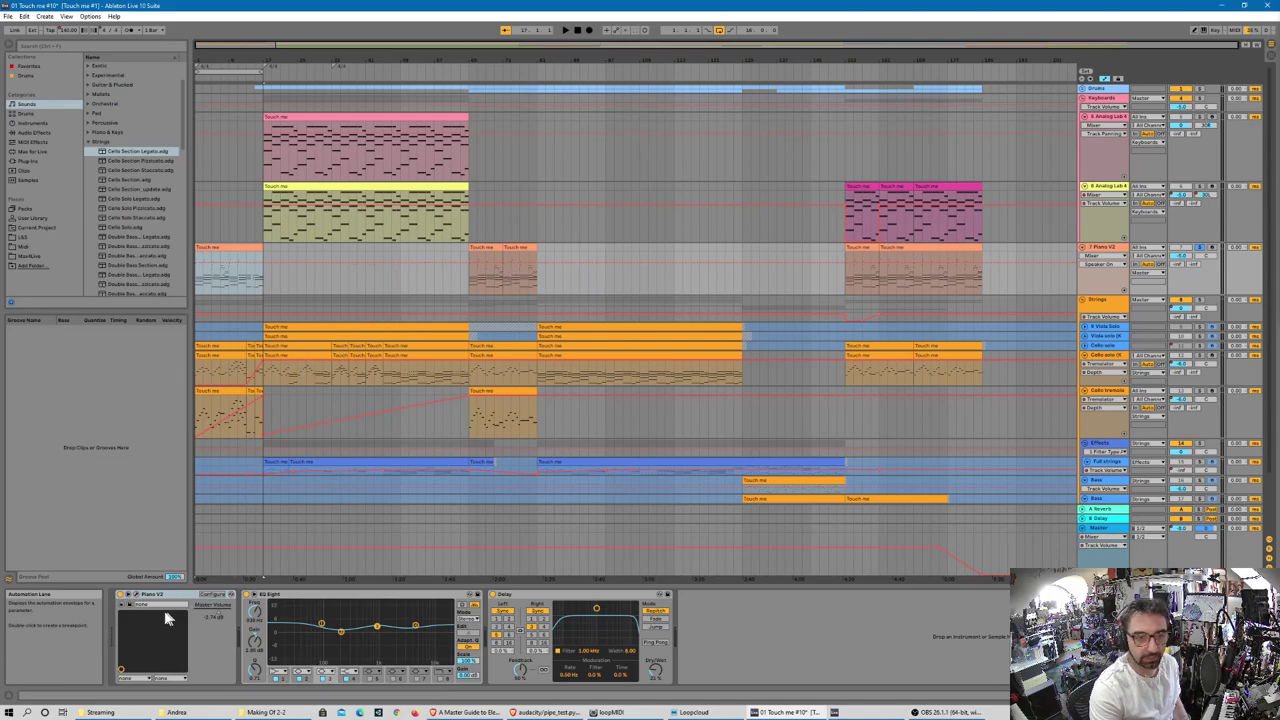
# - View the Piano V instrument's own window, reposition it, then close it
pyautogui.click(136, 597)
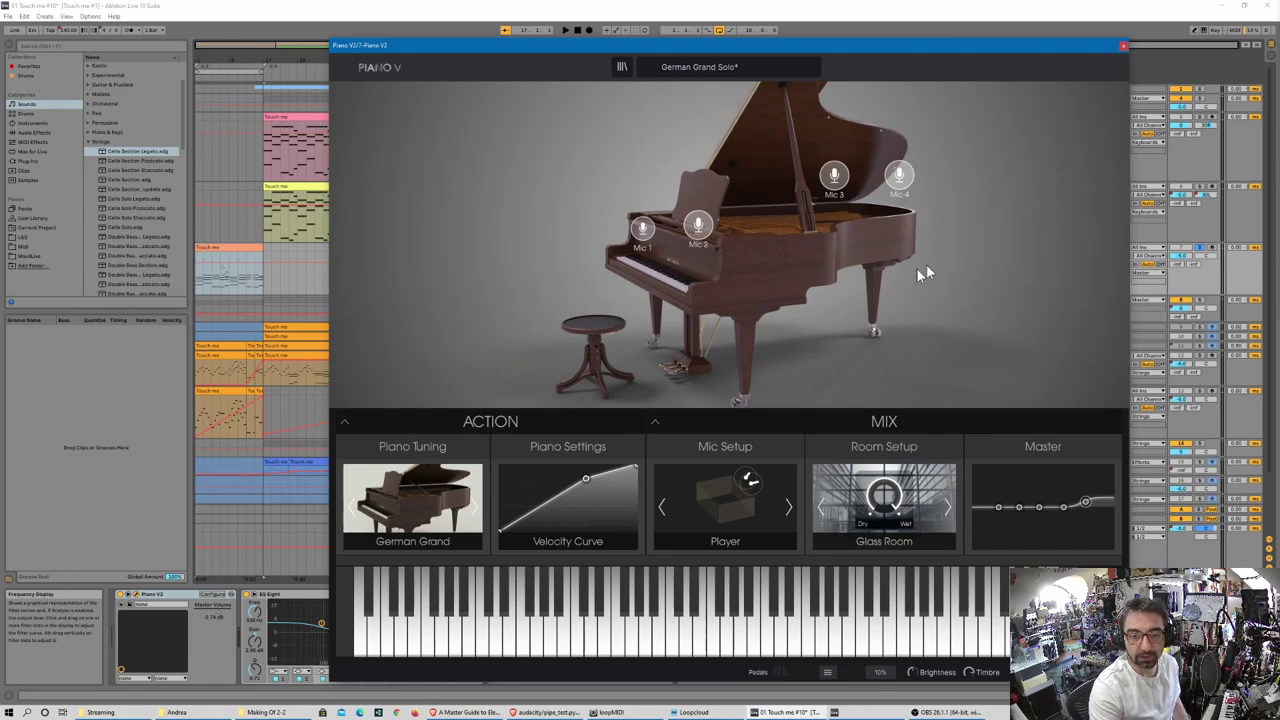
pyautogui.moveTo(838, 52); pyautogui.dragTo(818, 69)
pyautogui.click(1104, 65)
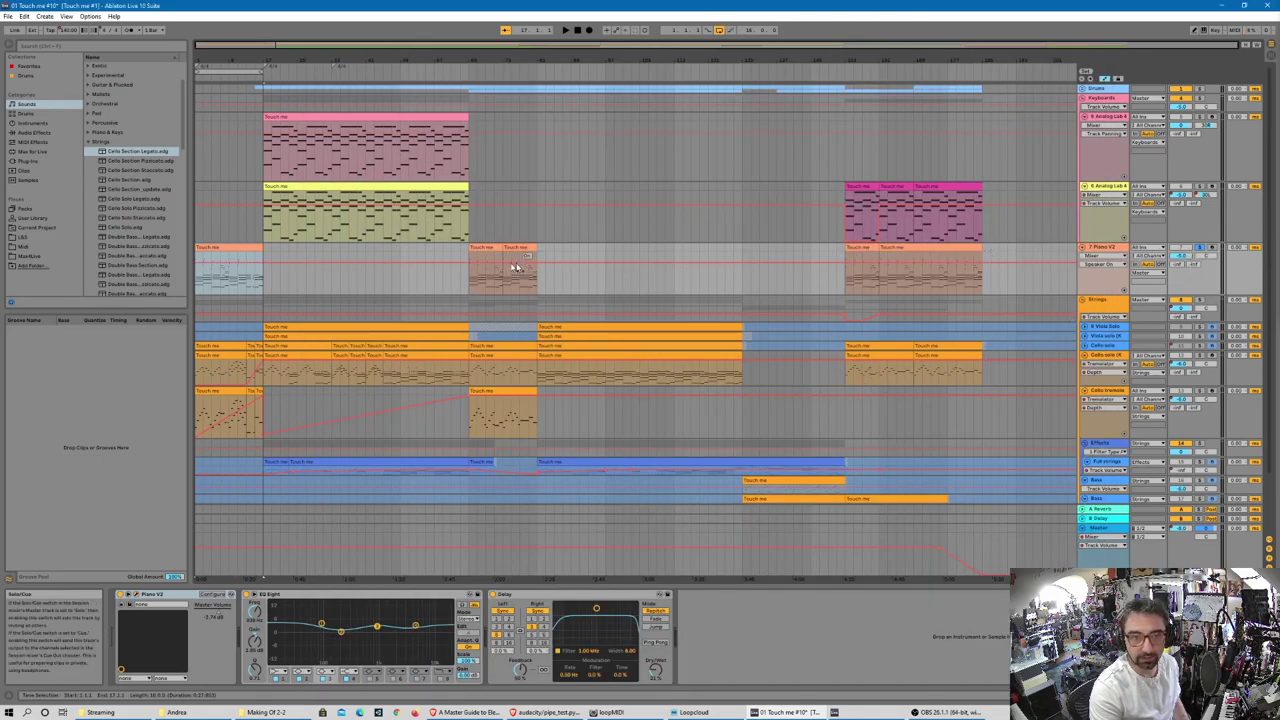
# - Restart playback, then solo the Cello tremolo track and show its Cello Solo rack and Tremolator
pyautogui.click(576, 31)
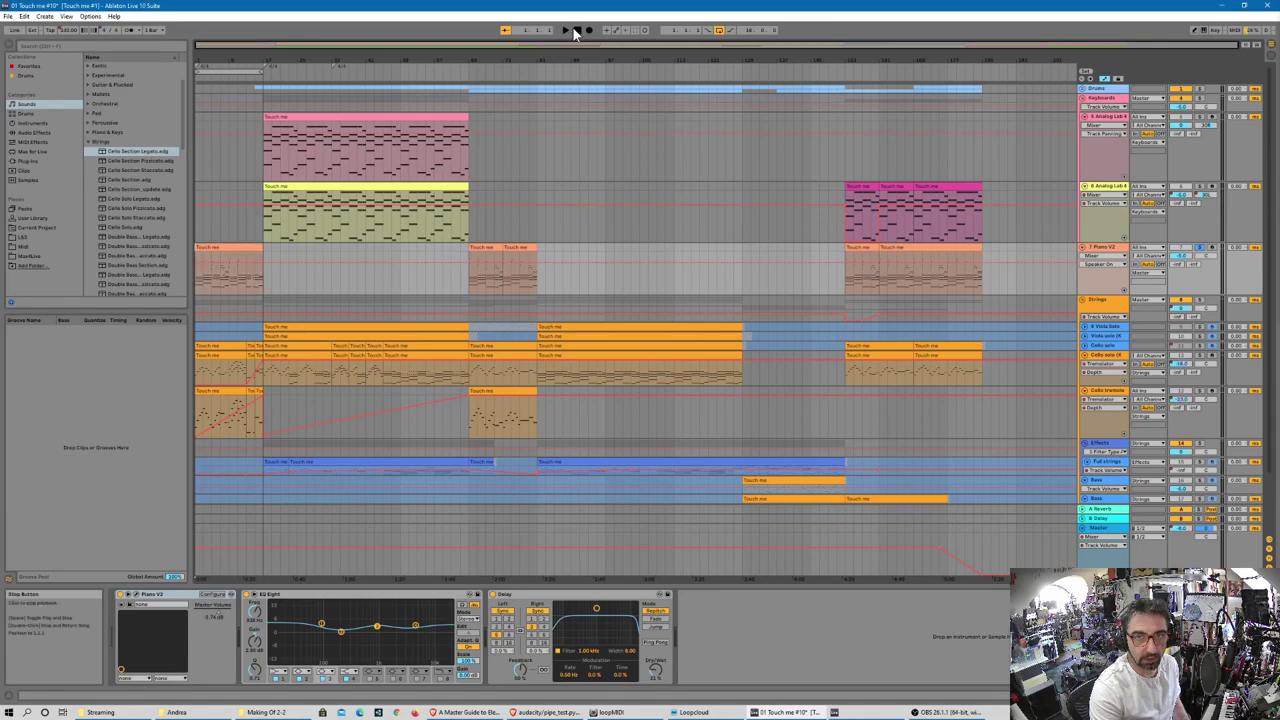
pyautogui.click(565, 31)
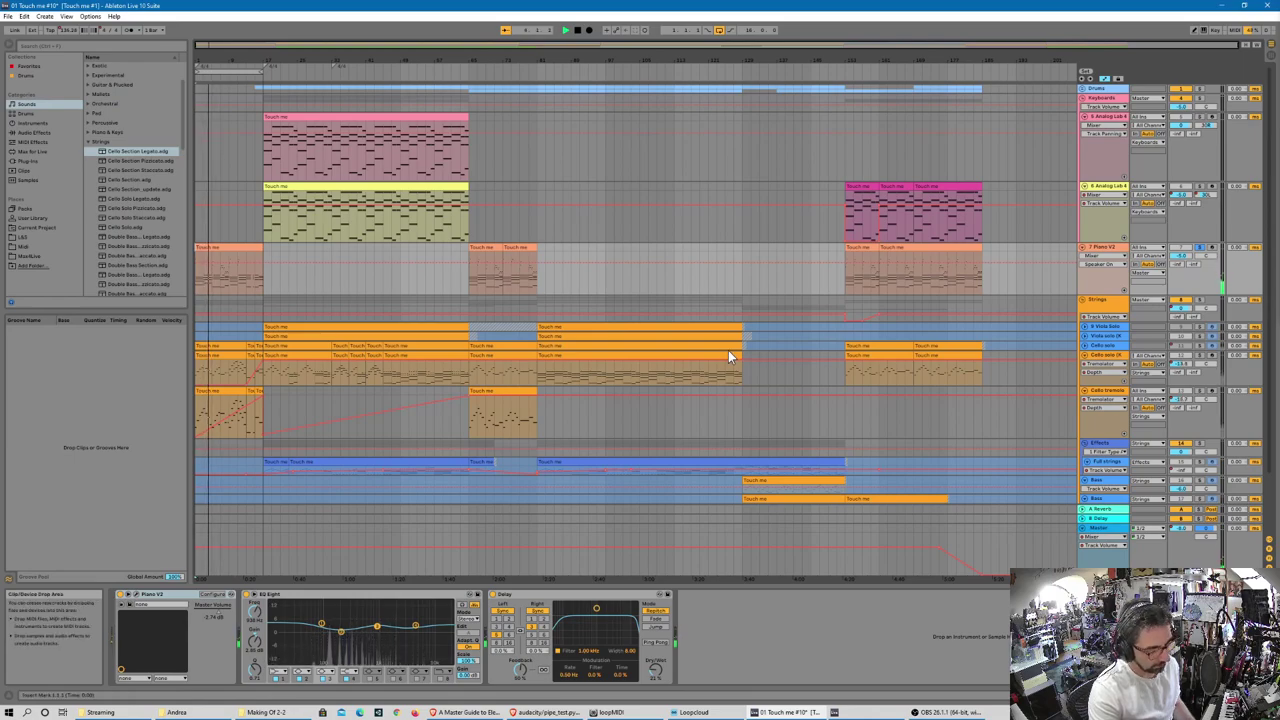
pyautogui.press('super+plus')
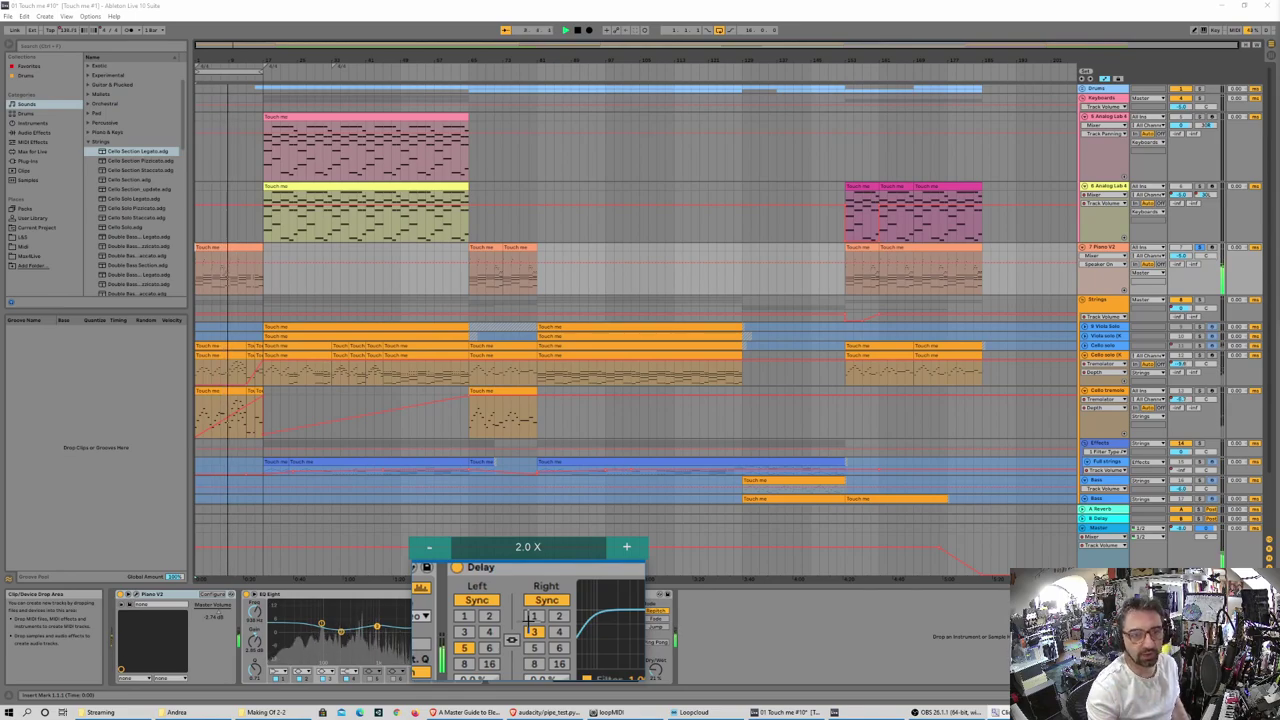
pyautogui.press('super+Escape')
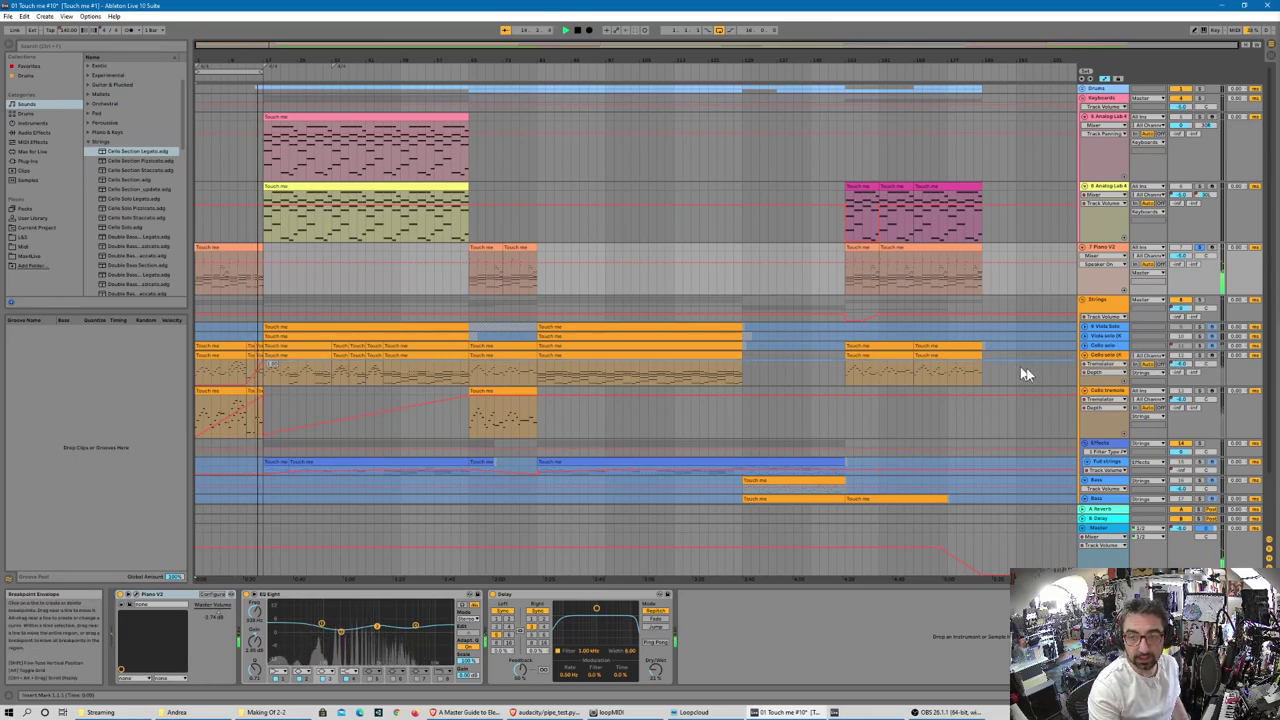
pyautogui.click(1202, 398)
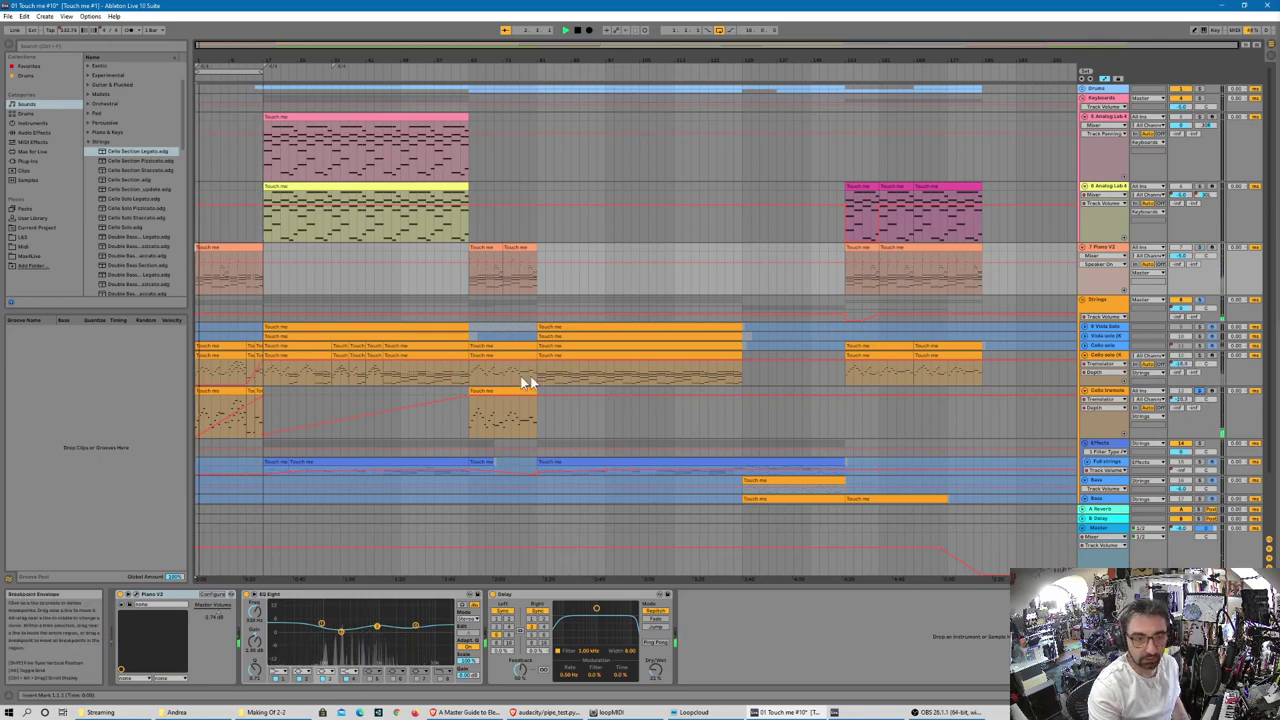
pyautogui.click(1100, 400)
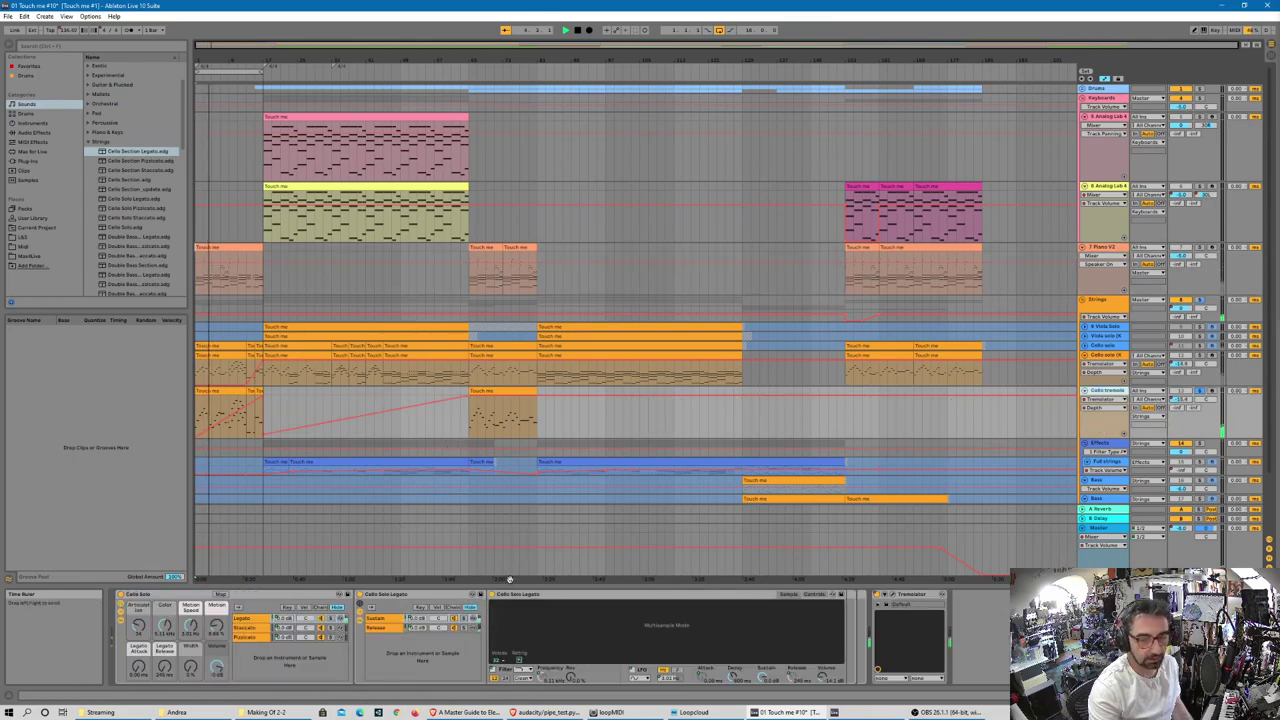
pyautogui.press('super+plus')
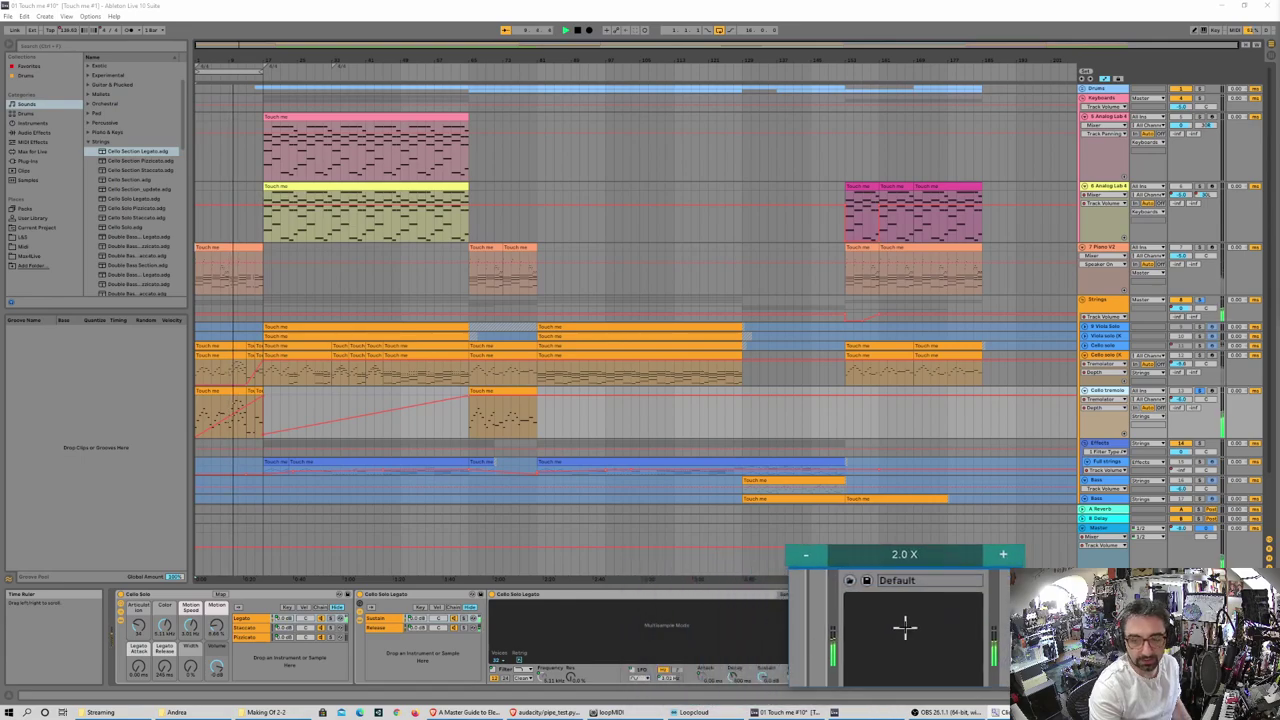
pyautogui.press('super+Escape')
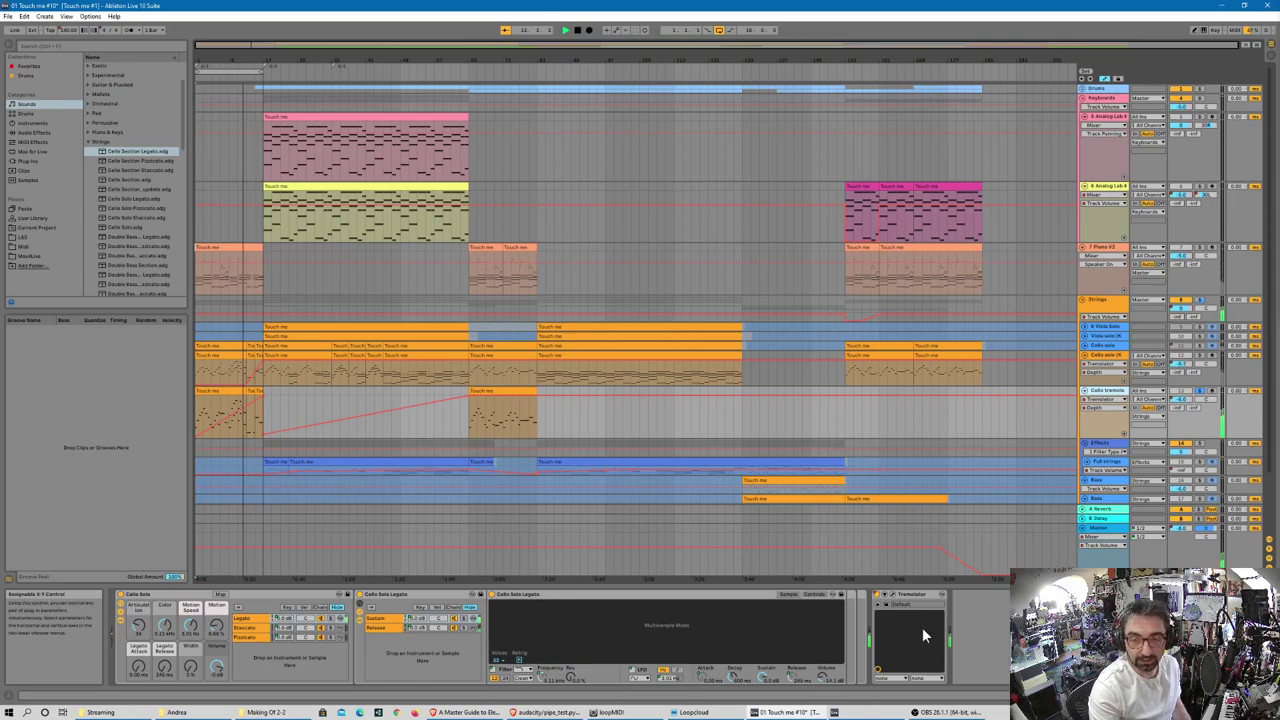
pyautogui.press('super+plus')
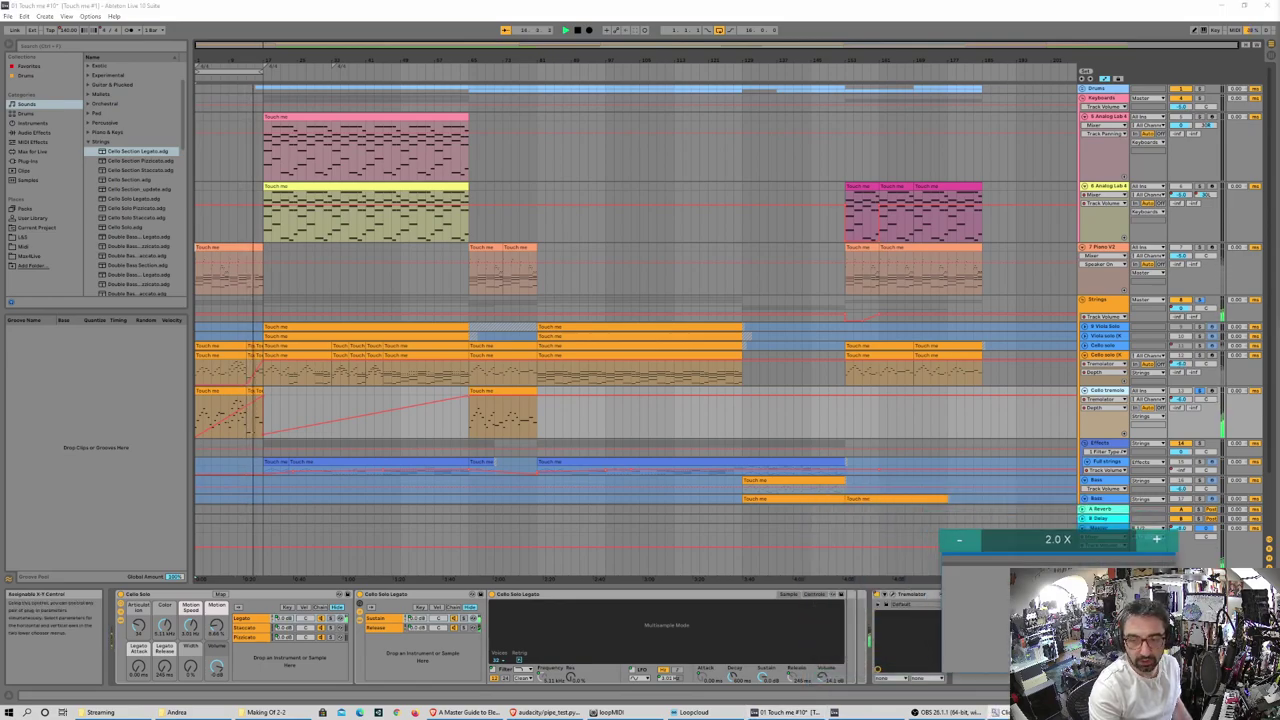
pyautogui.press('super+Escape')
pyautogui.click(884, 594)
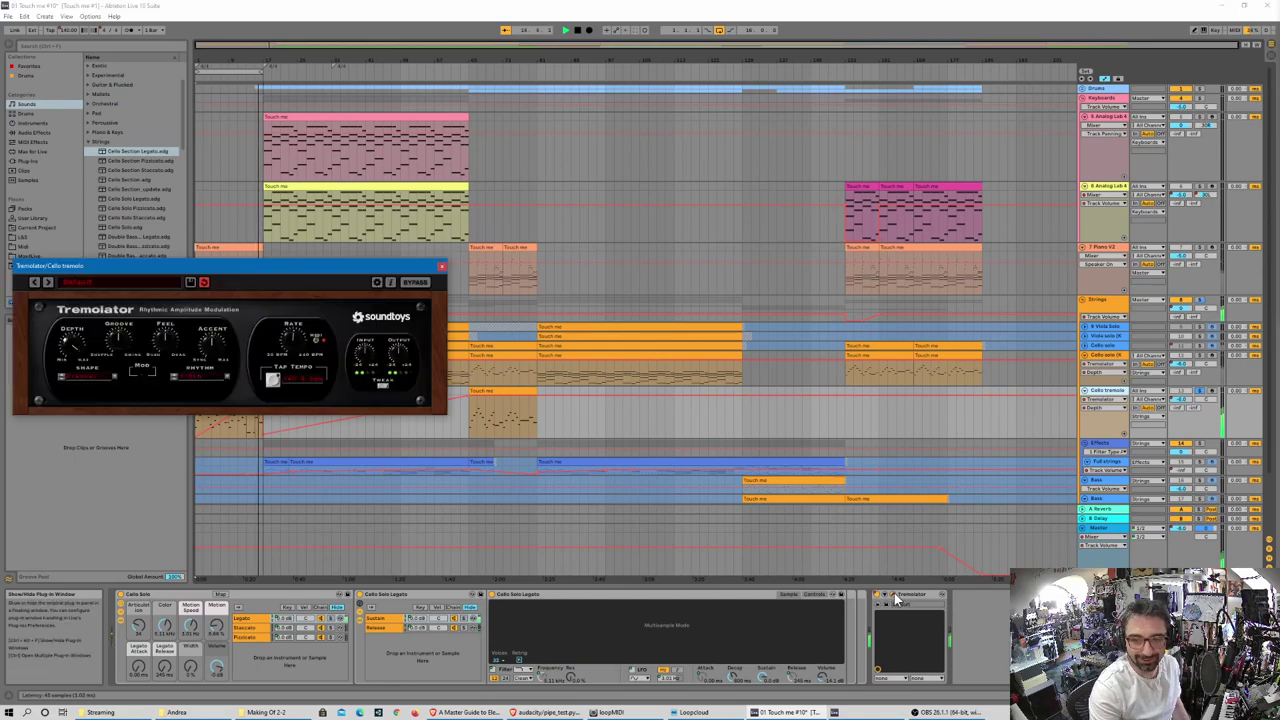
pyautogui.moveTo(270, 266); pyautogui.dragTo(683, 212)
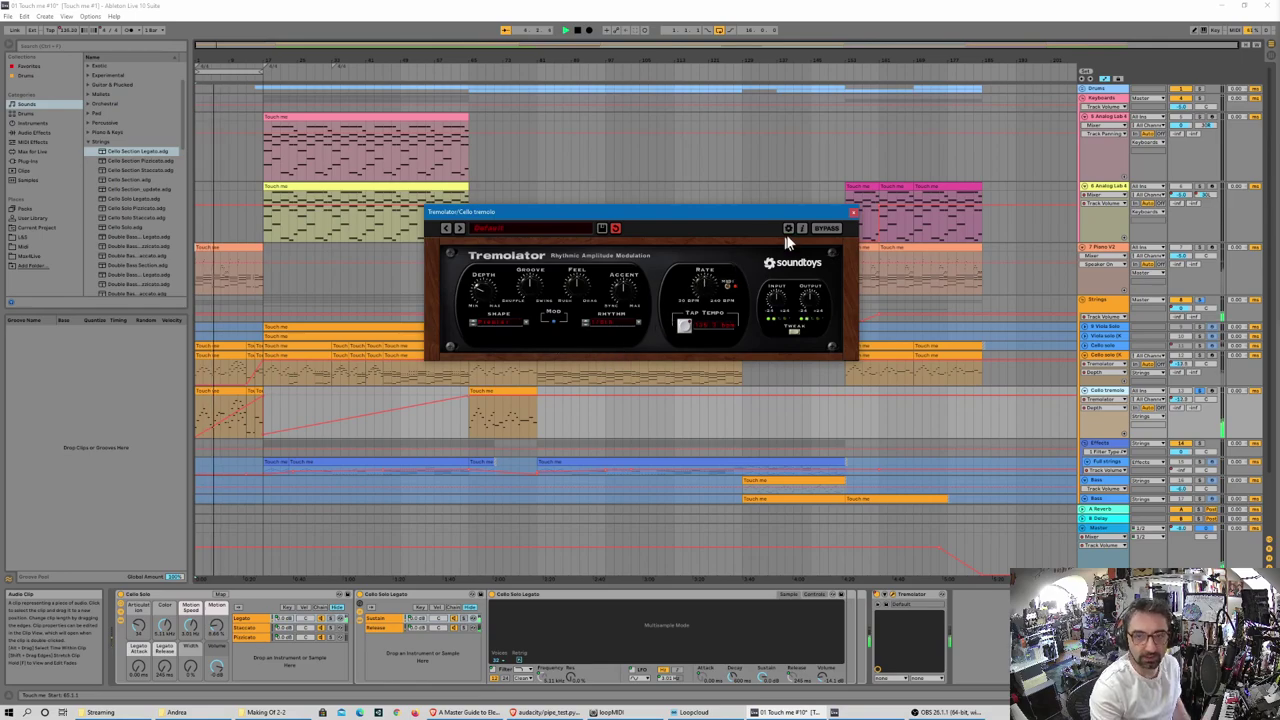
pyautogui.click(852, 214)
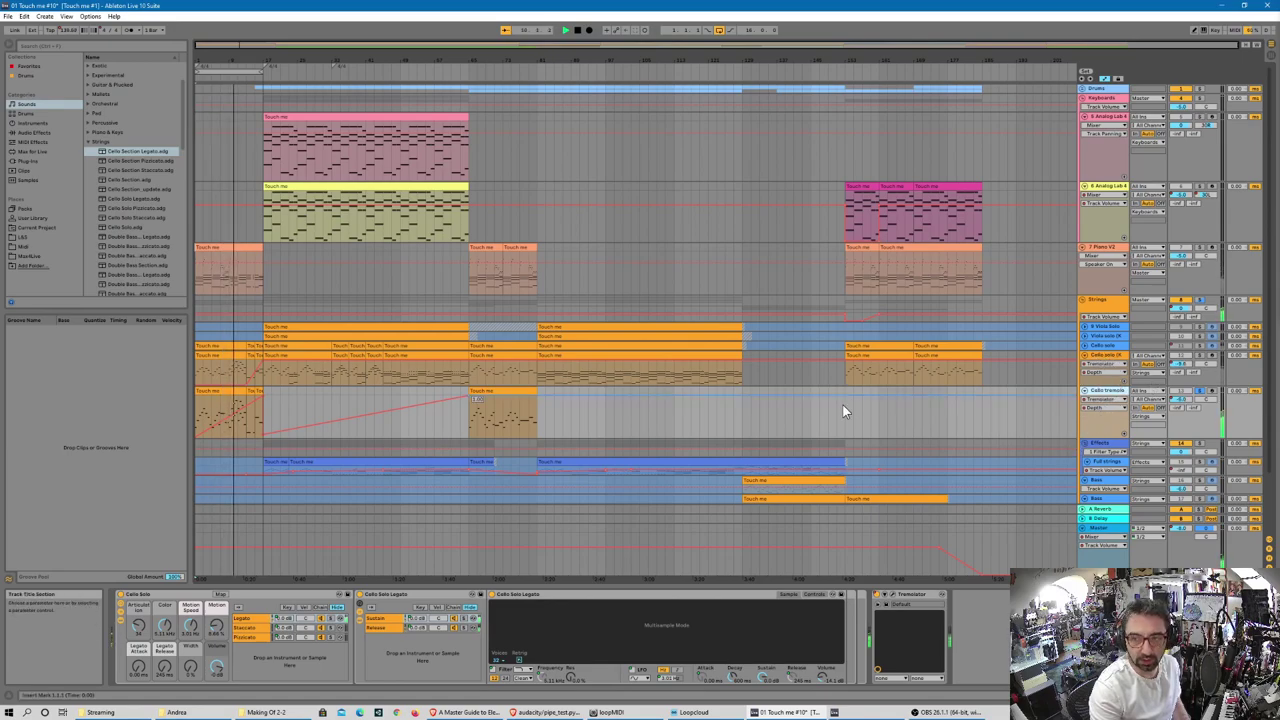
# - Zoom into the opening bars and show the cello solo track's Kontakt and Tremolator devices
pyautogui.moveTo(253, 46); pyautogui.dragTo(337, 77)
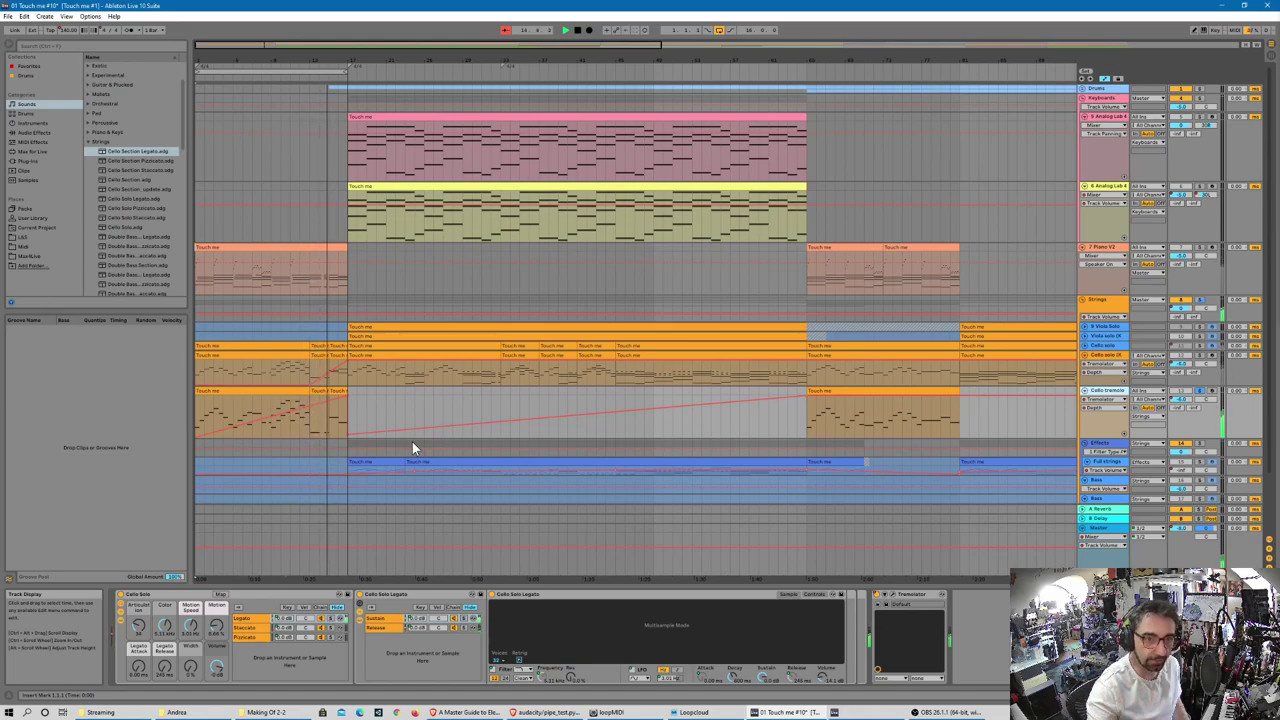
pyautogui.click(1105, 363)
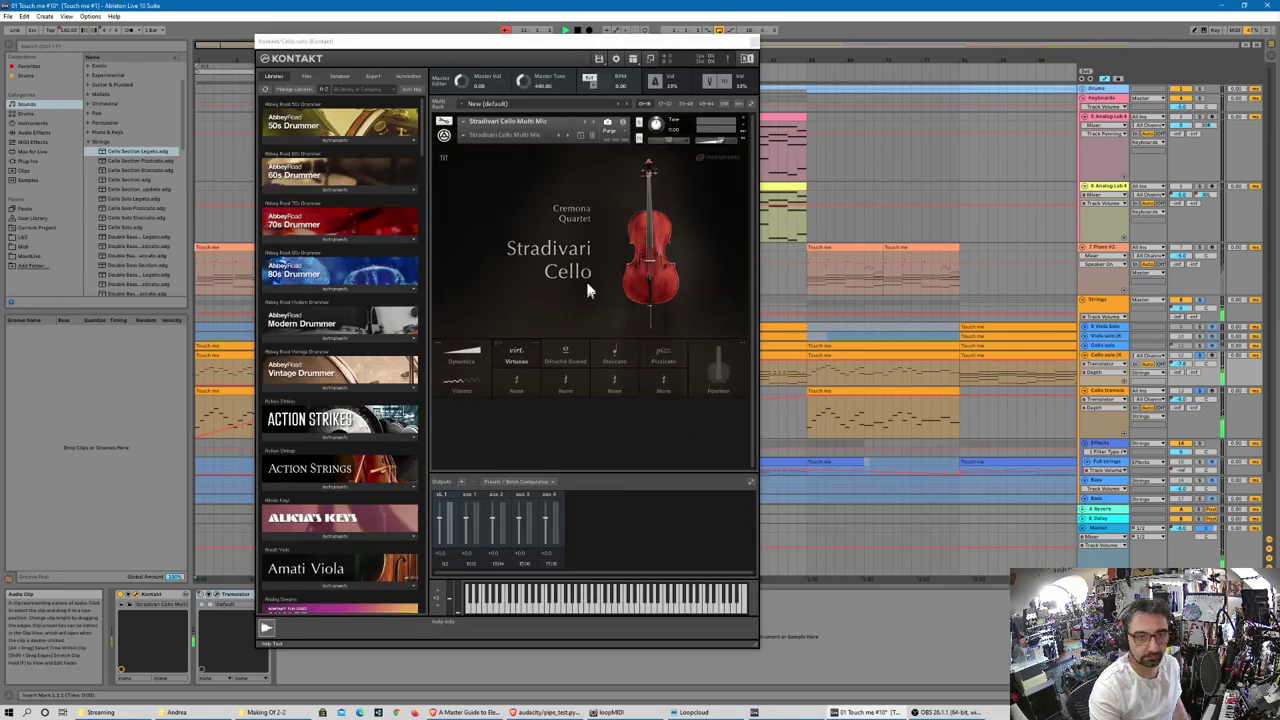
# - Move the Stradivari Cello Kontakt window right to uncover the clips, then close it
pyautogui.moveTo(572, 46); pyautogui.dragTo(639, 41)
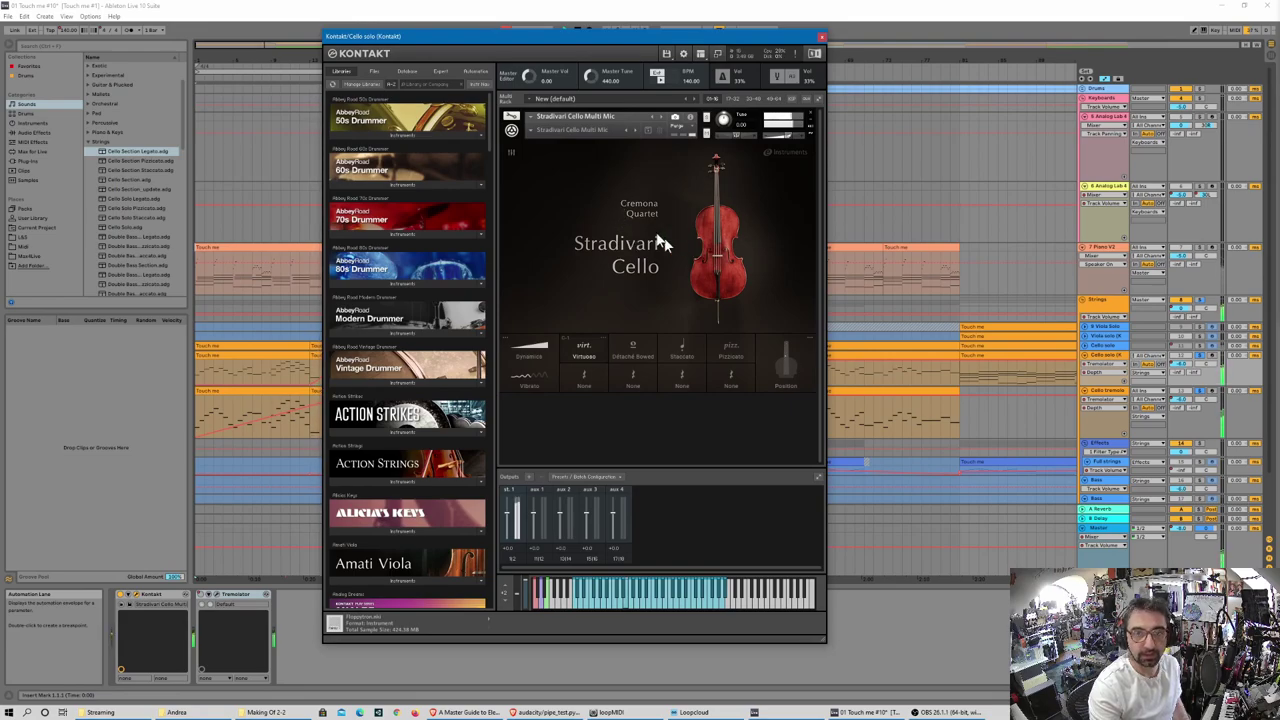
pyautogui.moveTo(645, 44); pyautogui.dragTo(689, 40)
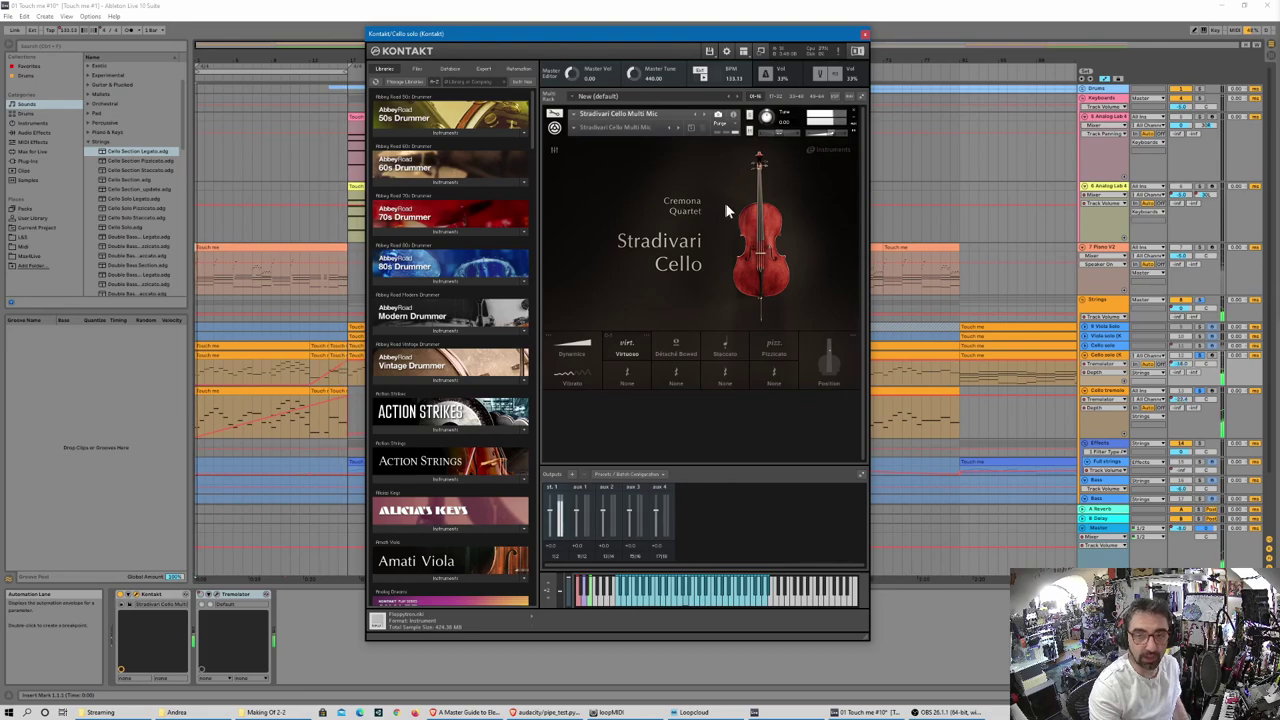
pyautogui.moveTo(669, 34); pyautogui.dragTo(881, 56)
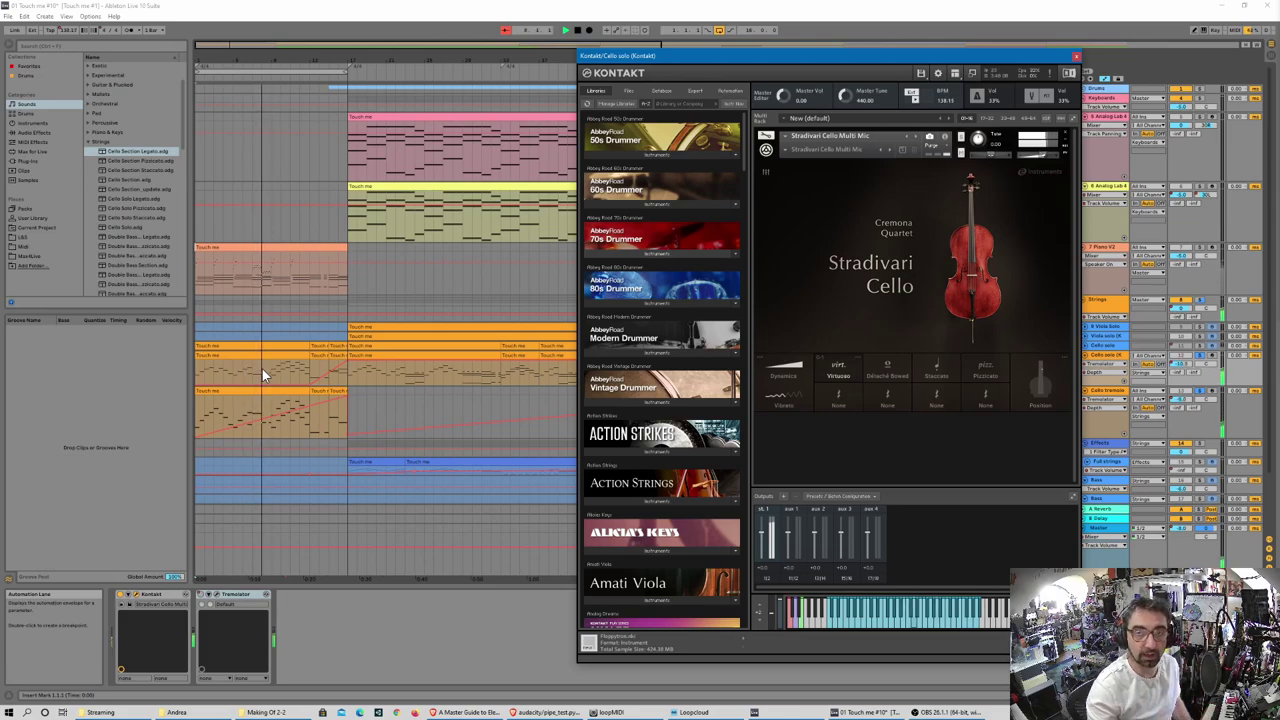
pyautogui.click(1075, 57)
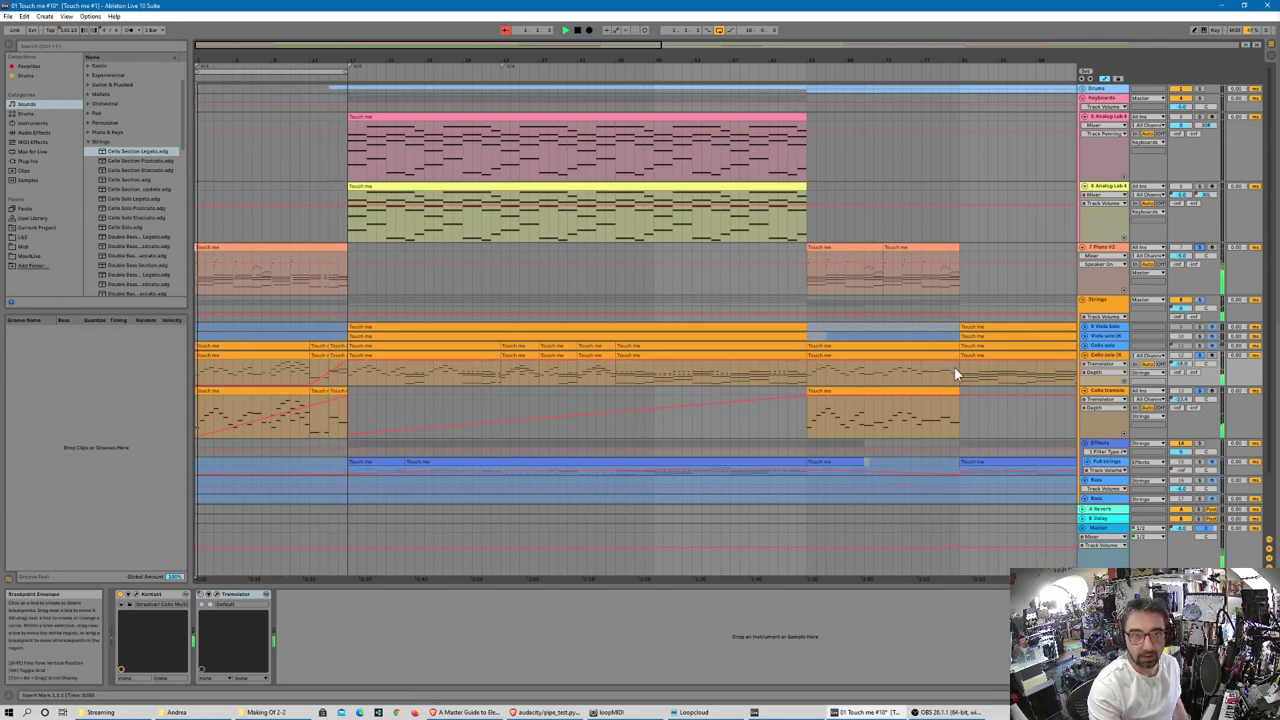
# - Expand the Drums group and magnify the top drum track's clips
pyautogui.click(1082, 93)
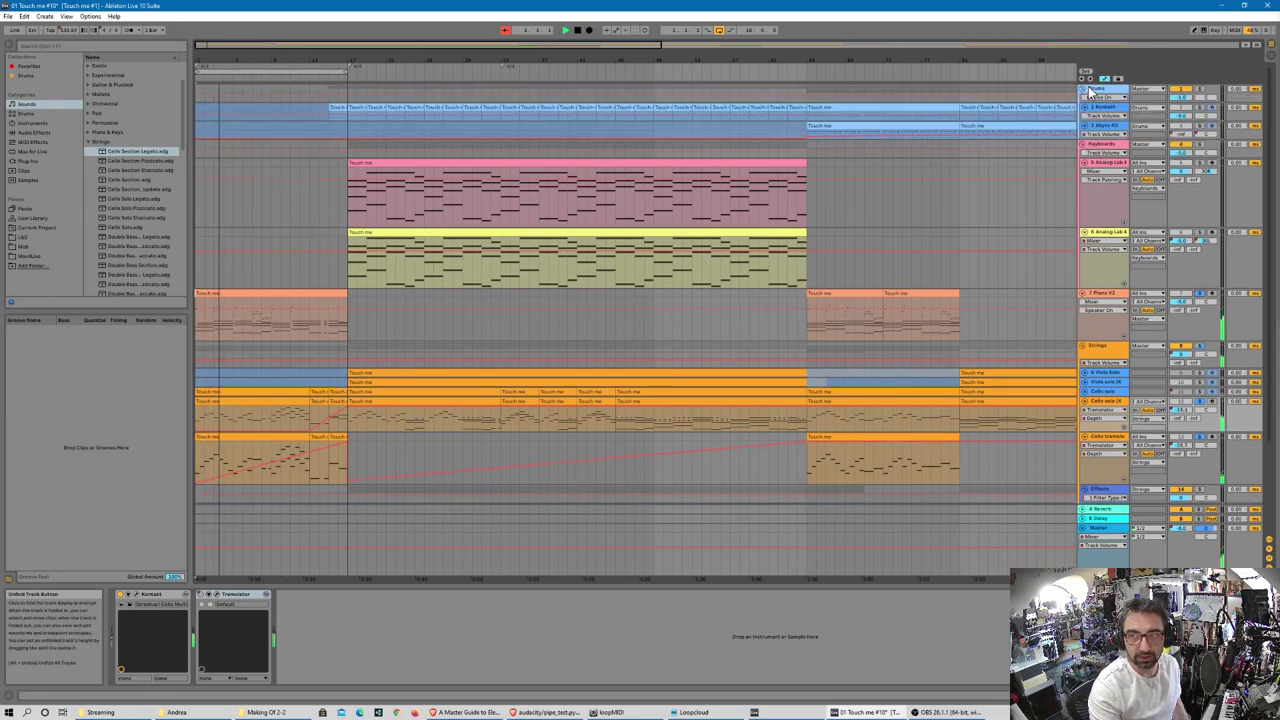
pyautogui.press('super+plus')
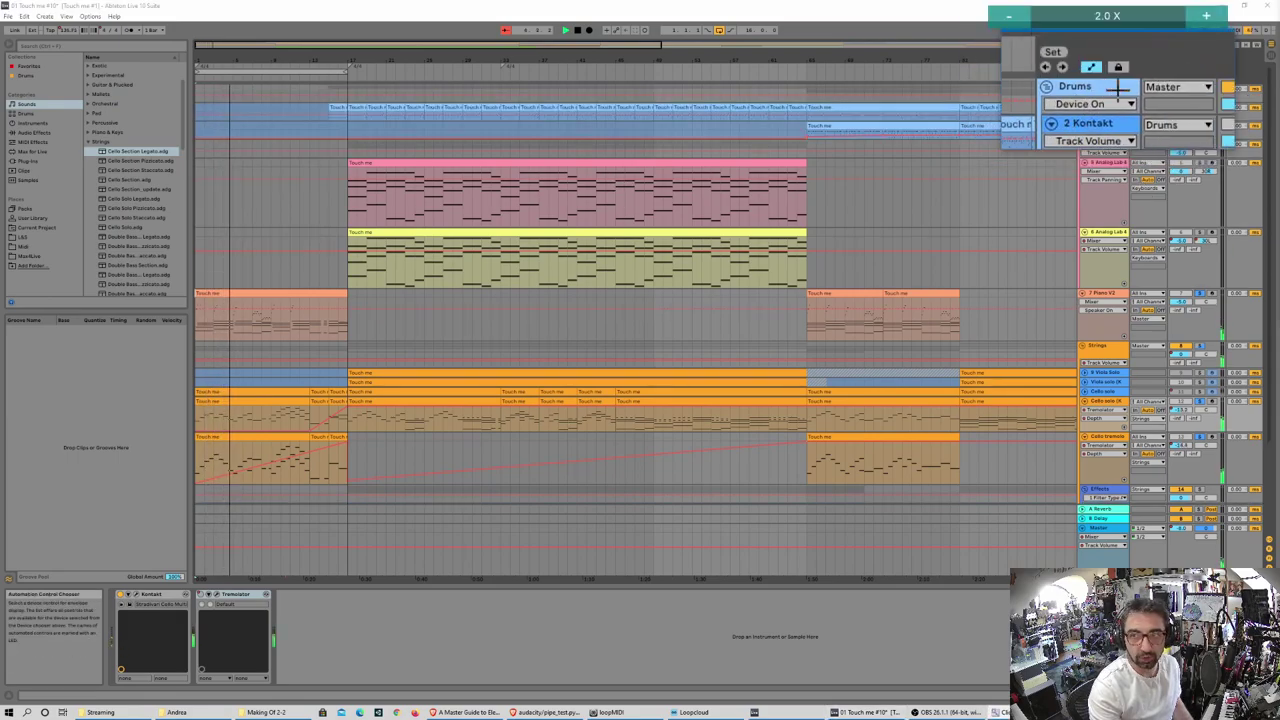
pyautogui.press('super+Escape')
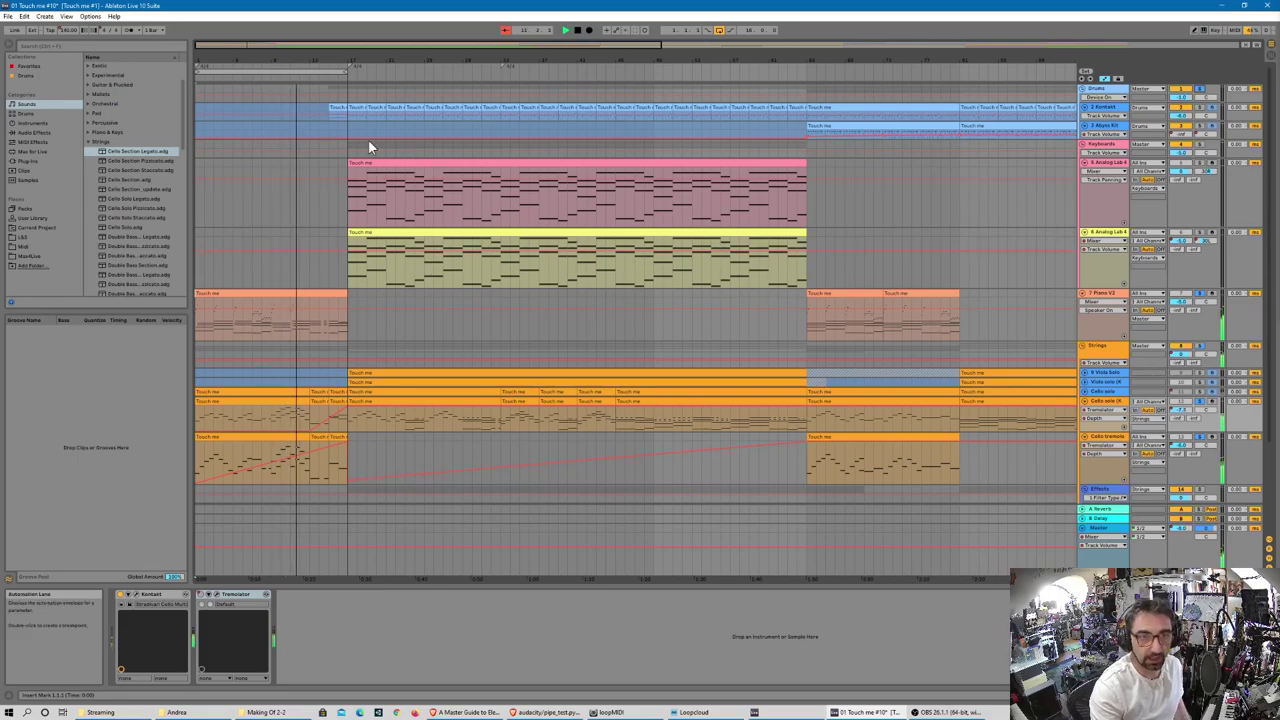
pyautogui.press('super+plus')
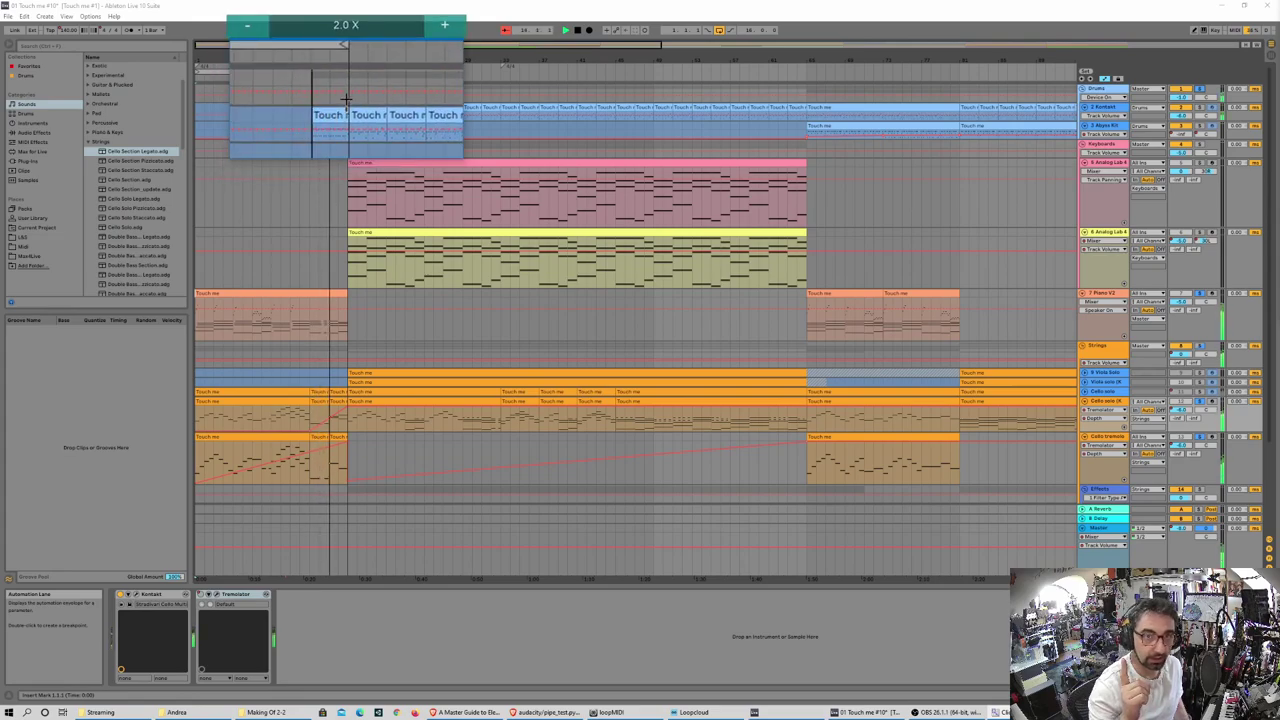
# - Stop playback and restart the arrangement from the beginning
pyautogui.press('space')
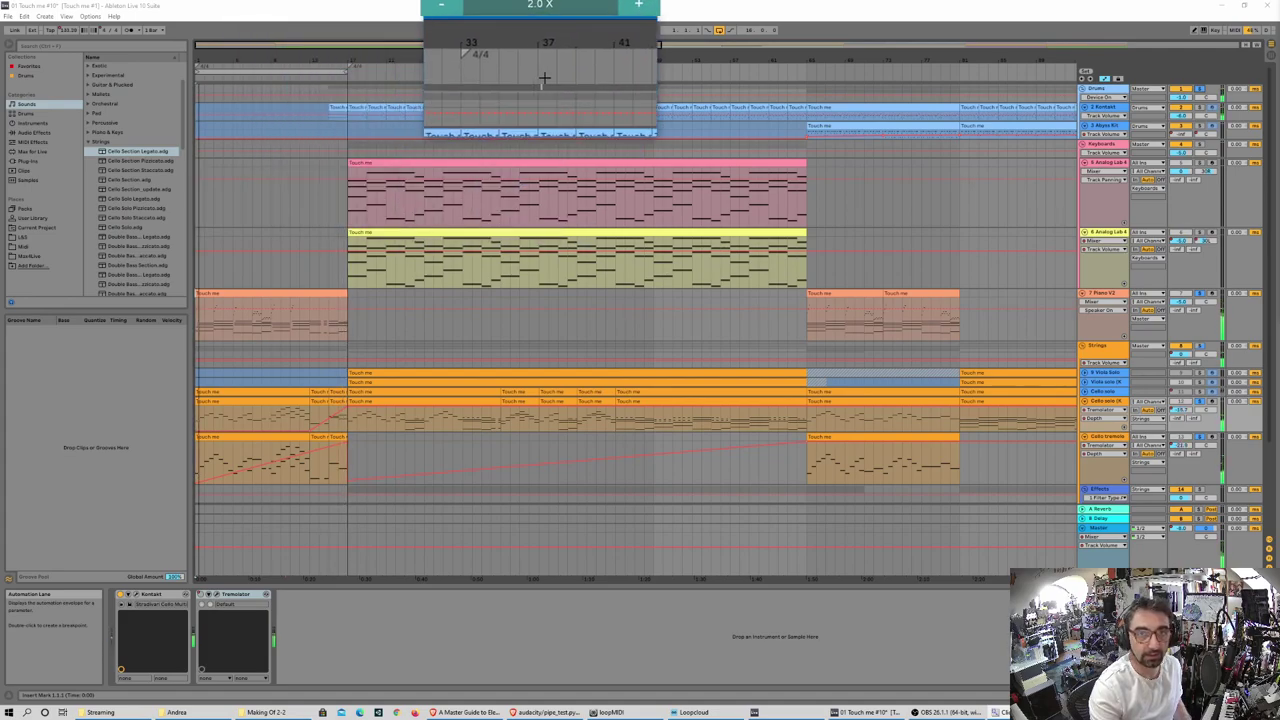
pyautogui.press('super+Escape')
pyautogui.press('space')
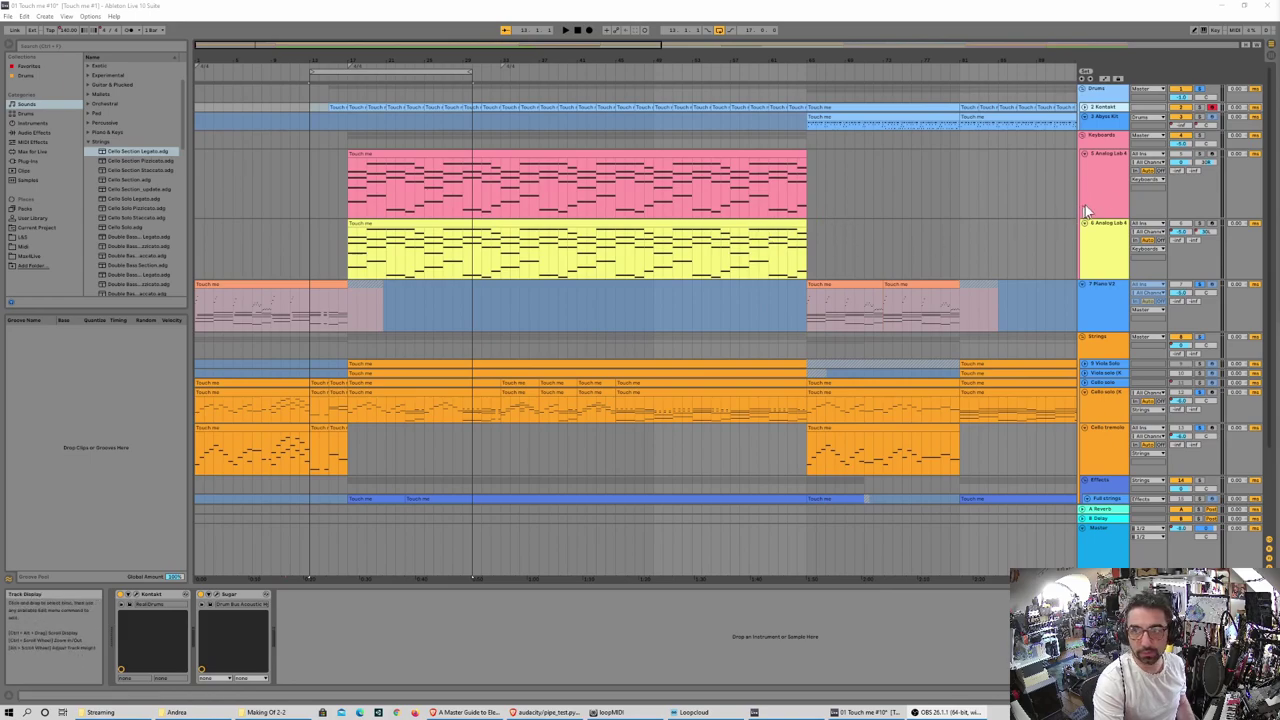
# - Unfold the 2 Kontakt drum track to show its MIDI clips in full
pyautogui.click(1085, 107)
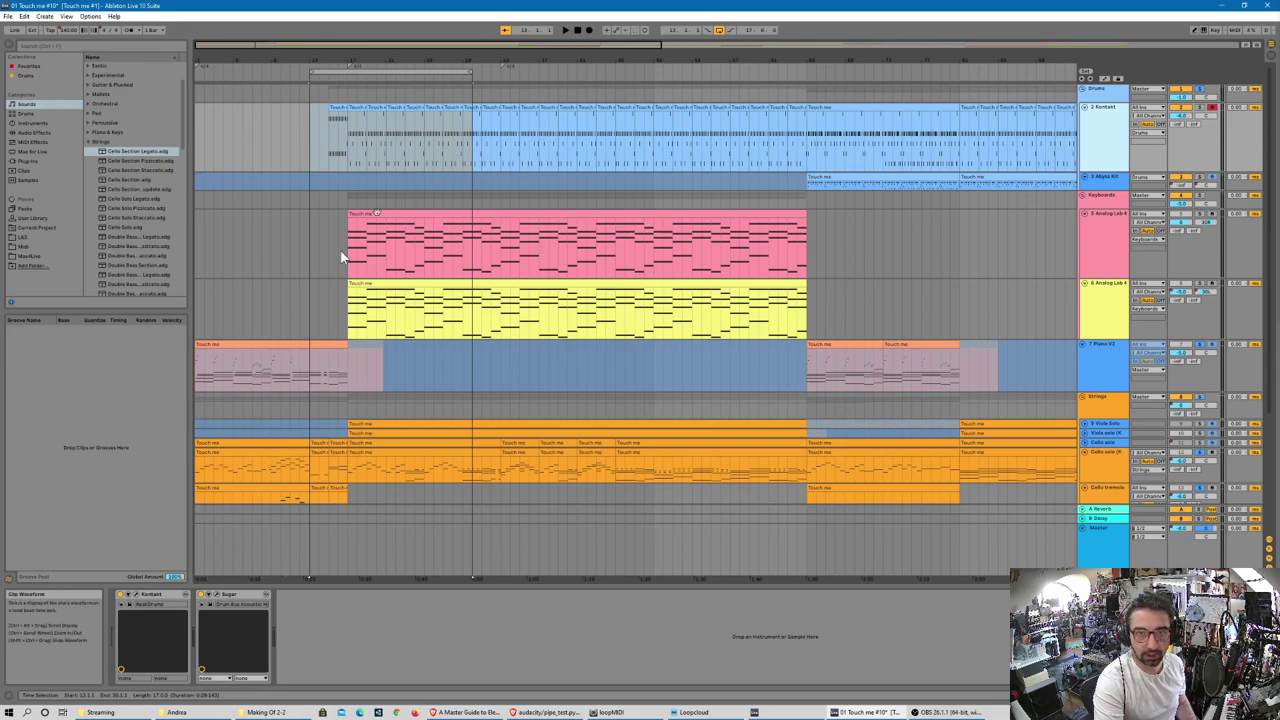
# - Open the RealiDrums kit window, move it up-left, audition a drum sound, then show Task View
pyautogui.click(168, 618)
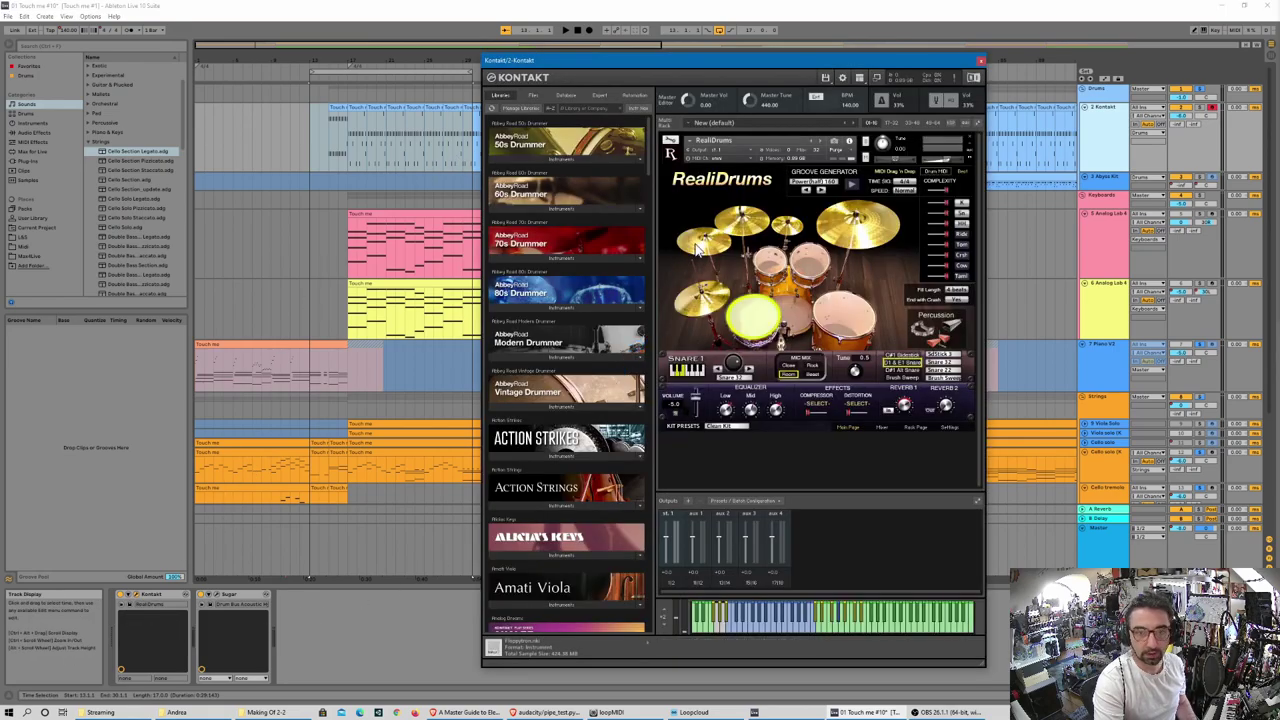
pyautogui.moveTo(747, 63); pyautogui.dragTo(641, 40)
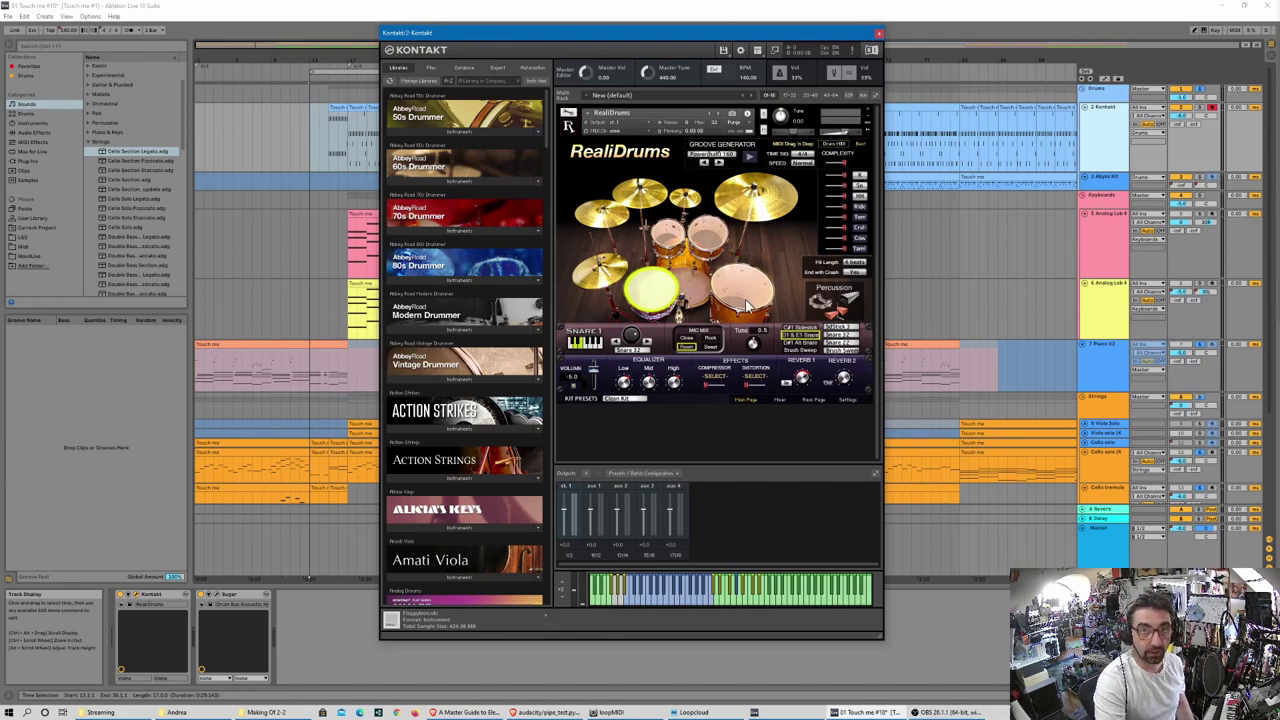
pyautogui.click(662, 586)
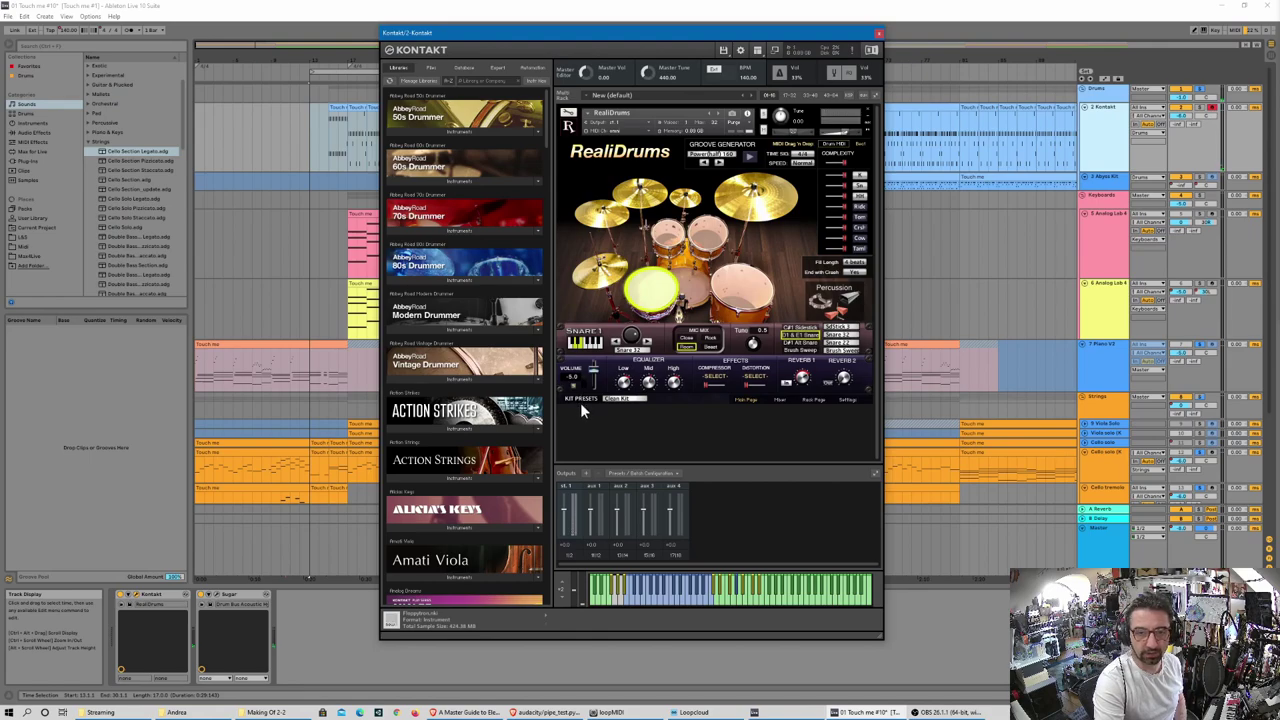
pyautogui.press('super+Tab')
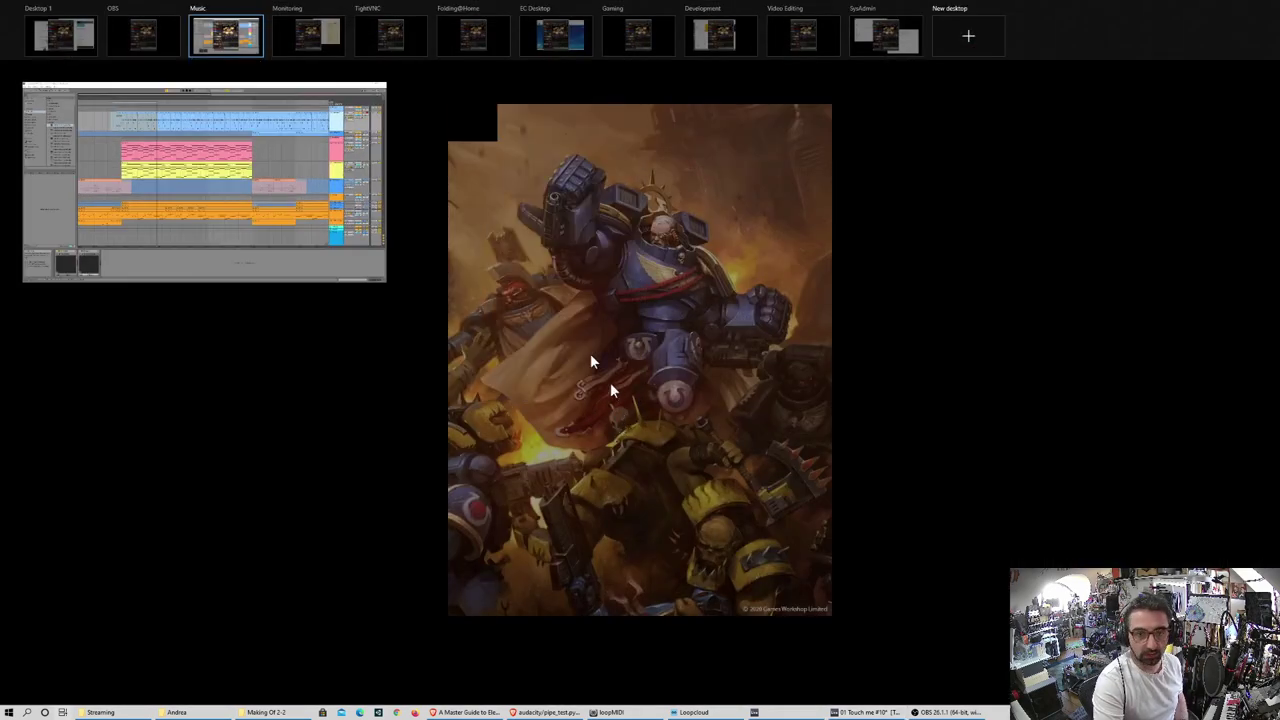
# - Return to the Live session and magnify the RealiDrums snare, equalizer and presets areas
pyautogui.click(279, 160)
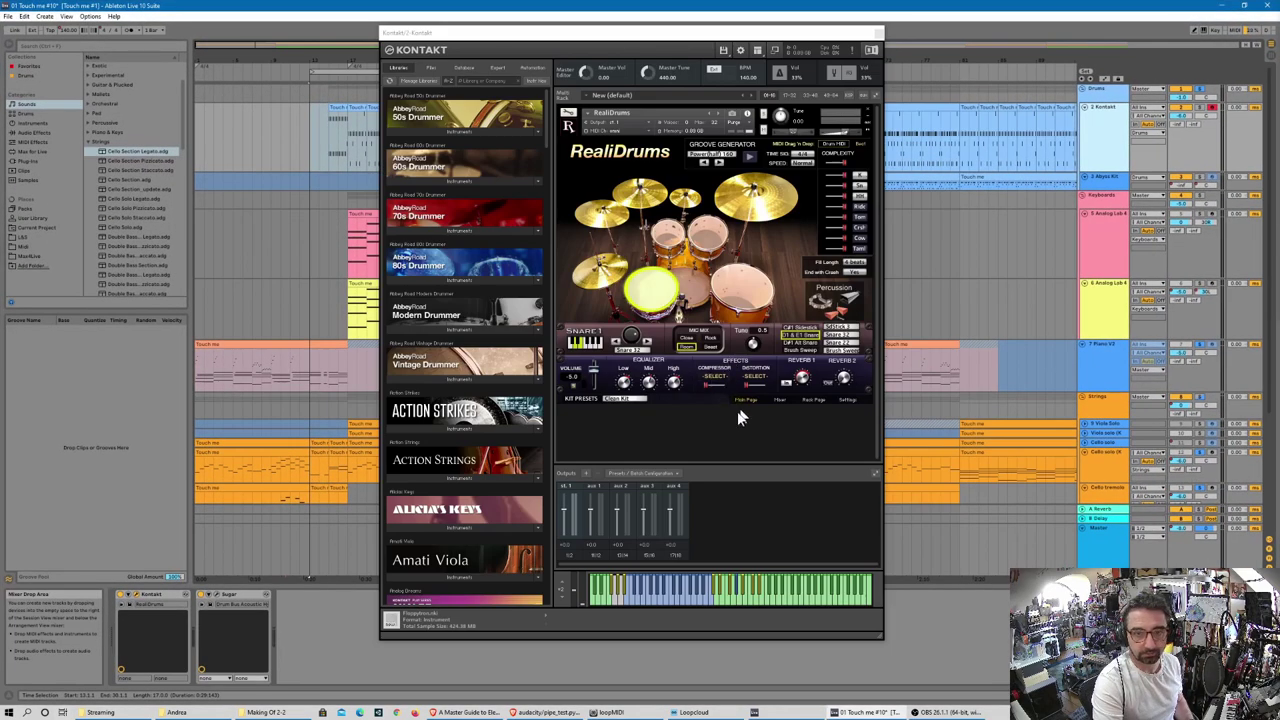
pyautogui.press('super+plus')
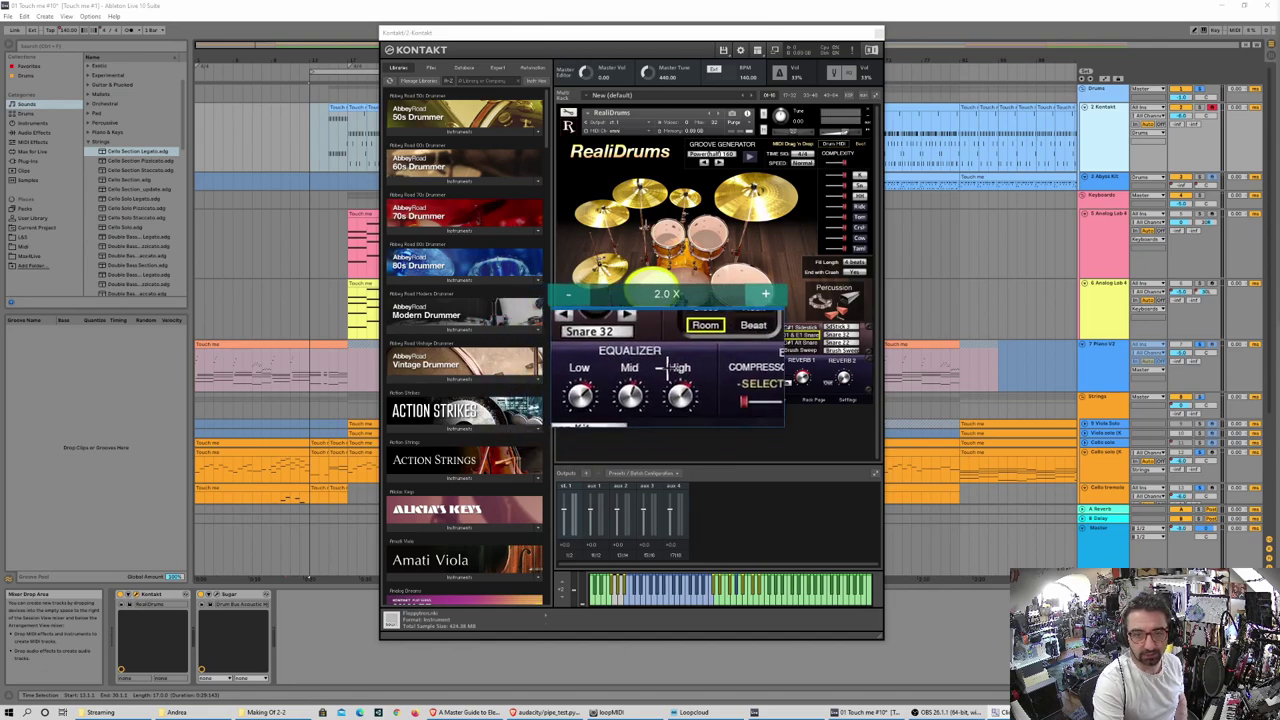
pyautogui.press('super+Escape')
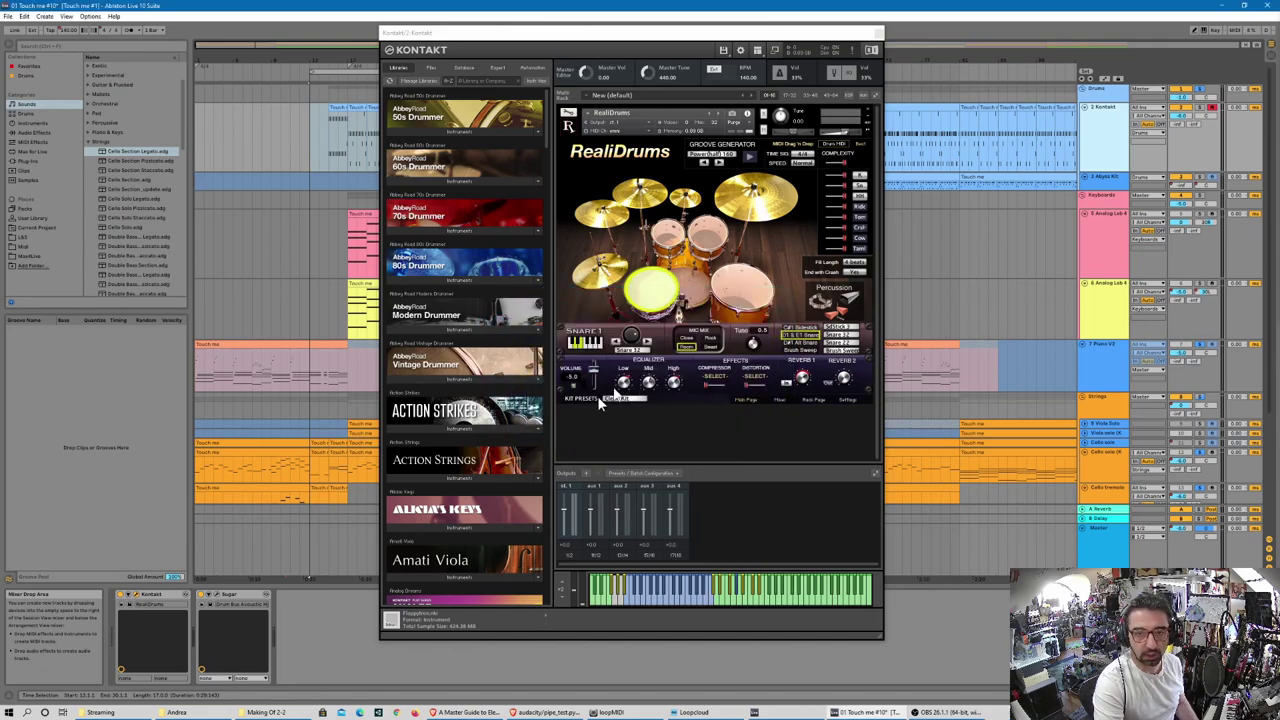
pyautogui.press('super+plus')
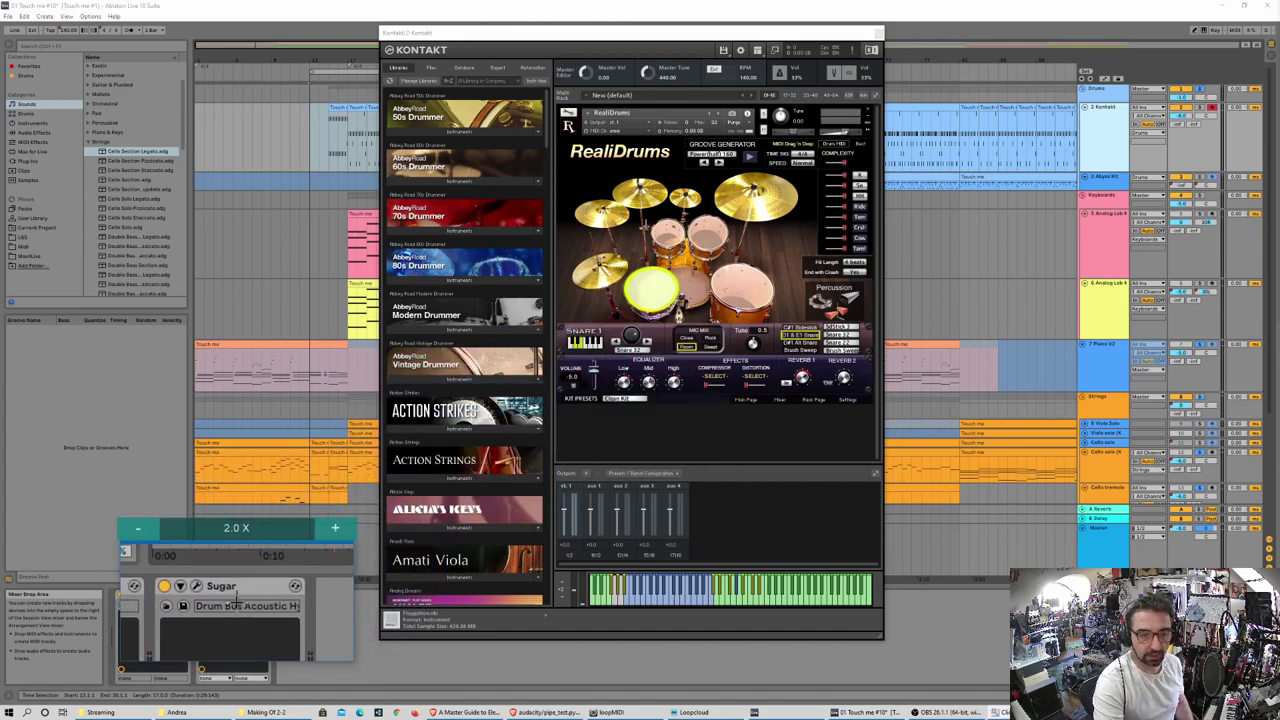
pyautogui.press('super+Escape')
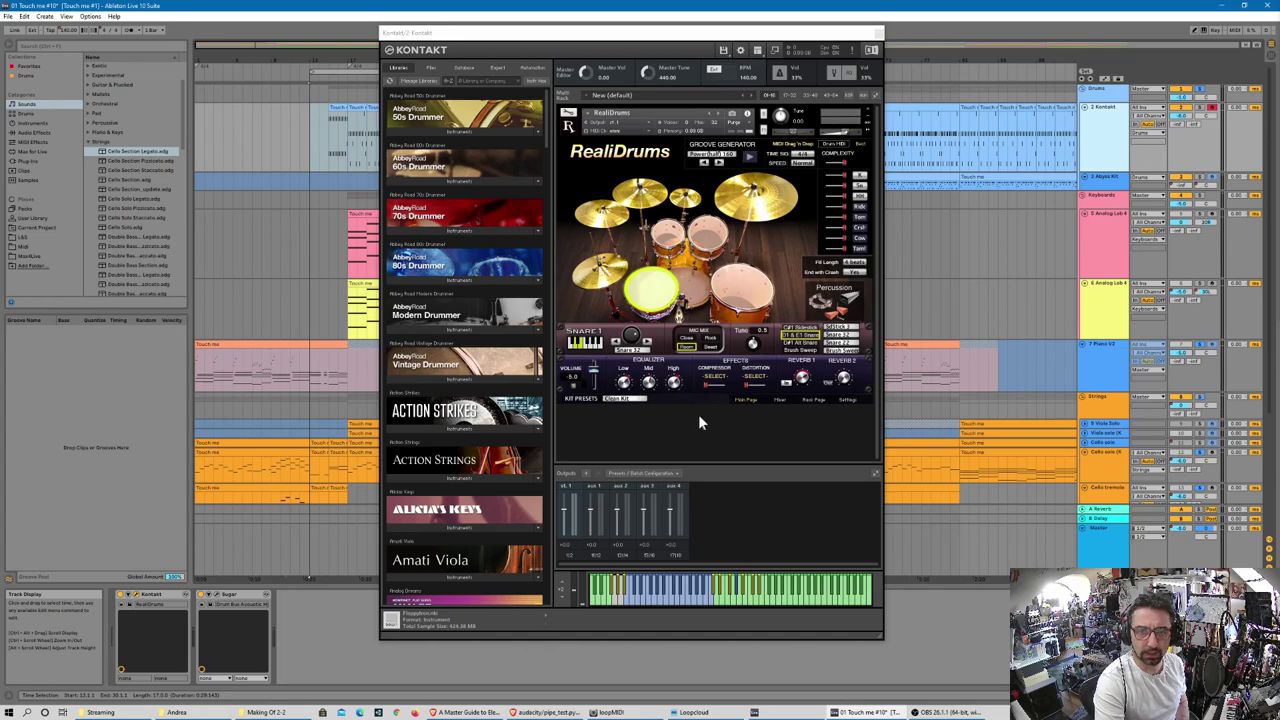
pyautogui.click(776, 604)
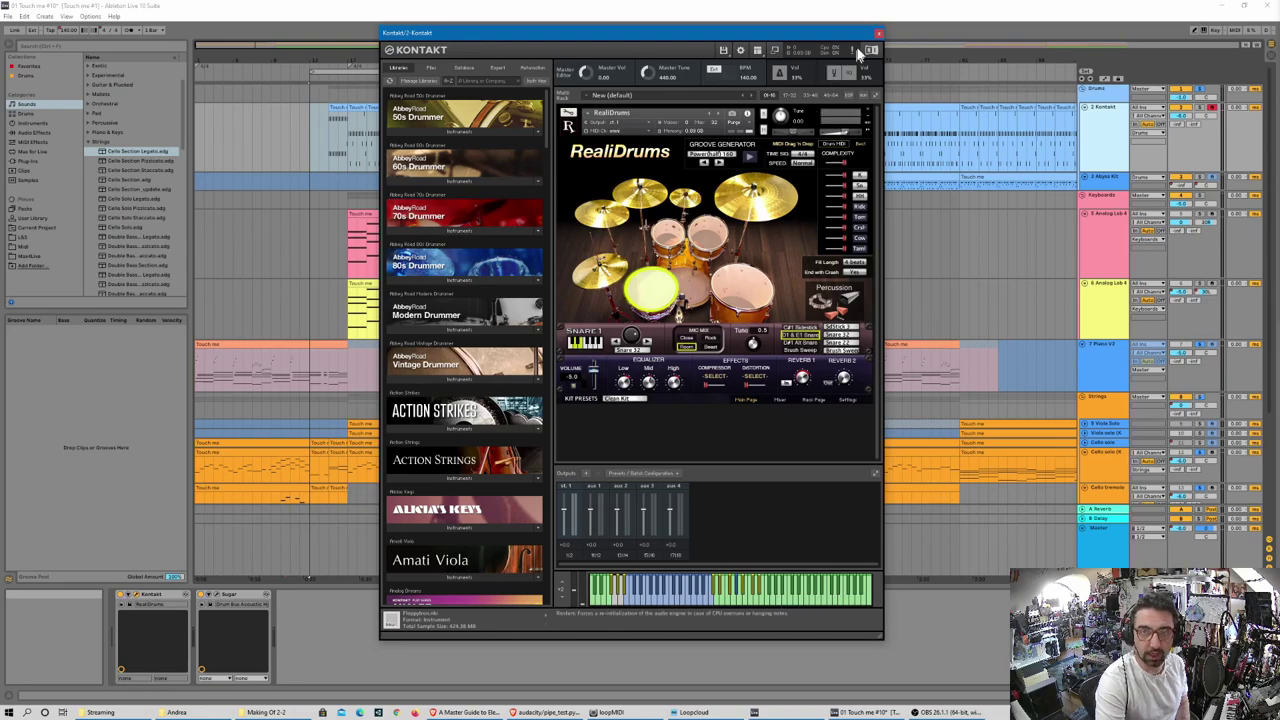
# - Close the RealiDrums window, extend the loop end several bars, and play from the song start
pyautogui.click(878, 33)
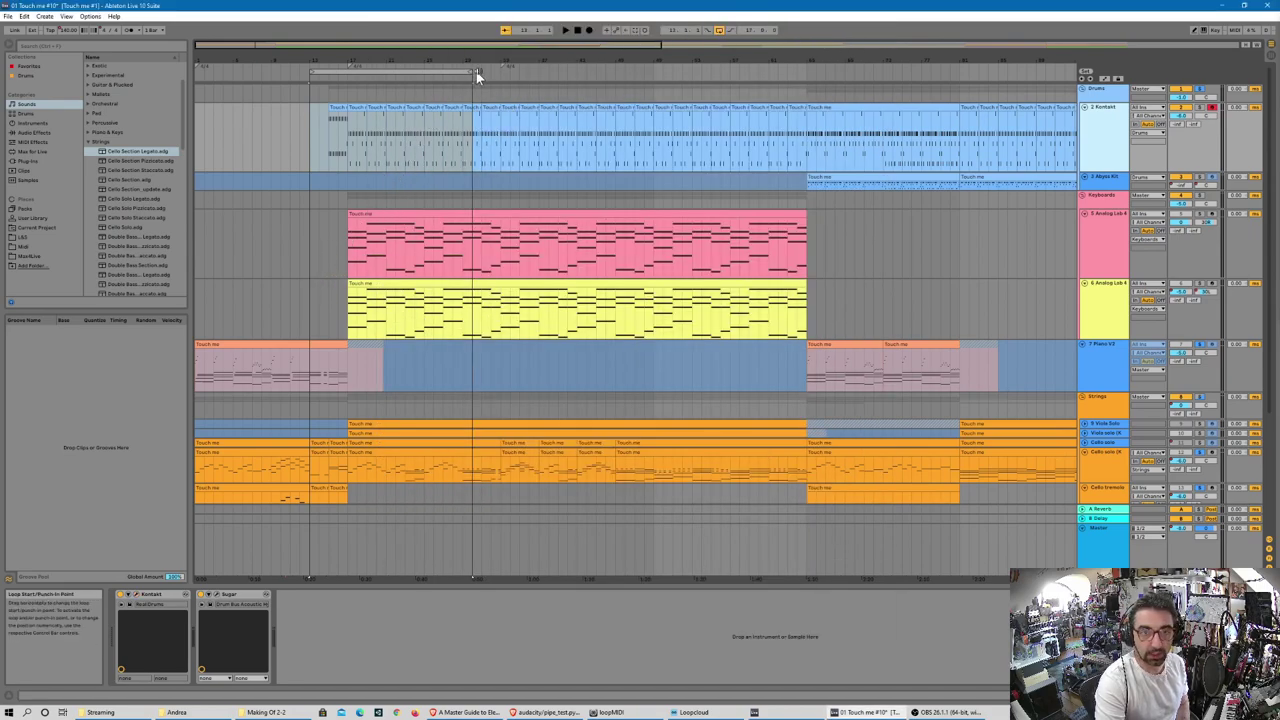
pyautogui.moveTo(475, 70); pyautogui.dragTo(585, 70)
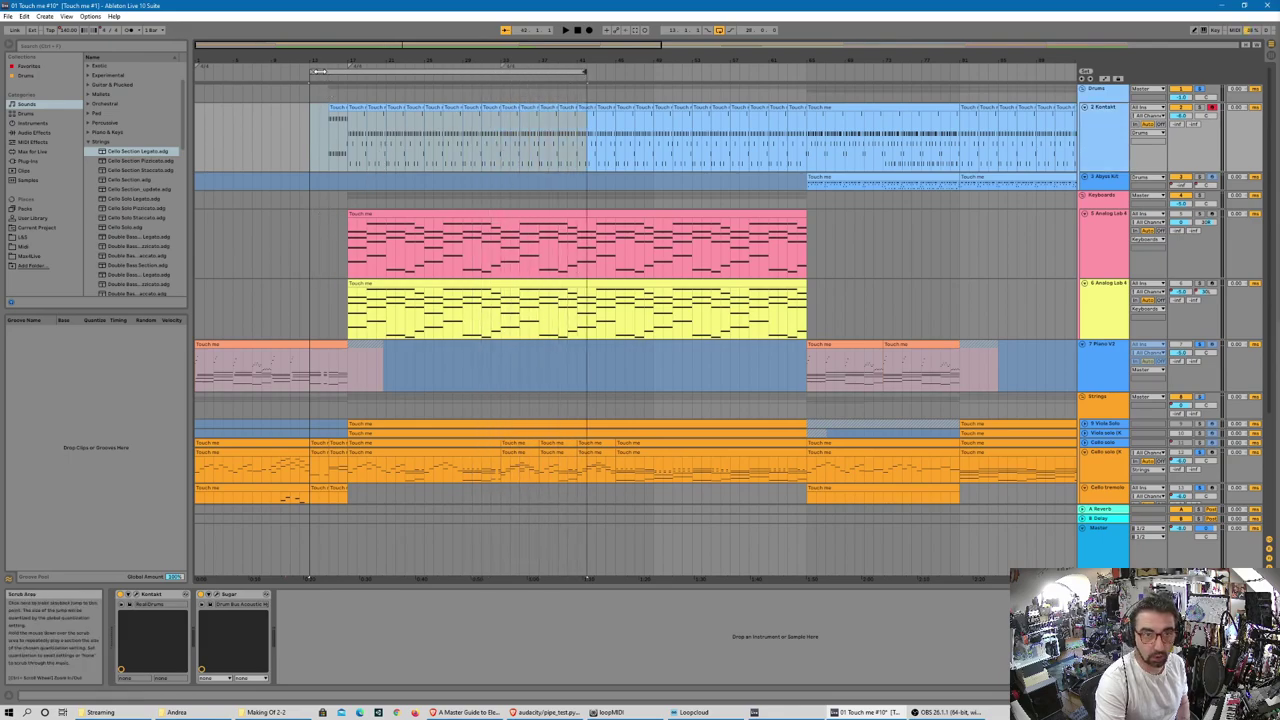
pyautogui.click(307, 246)
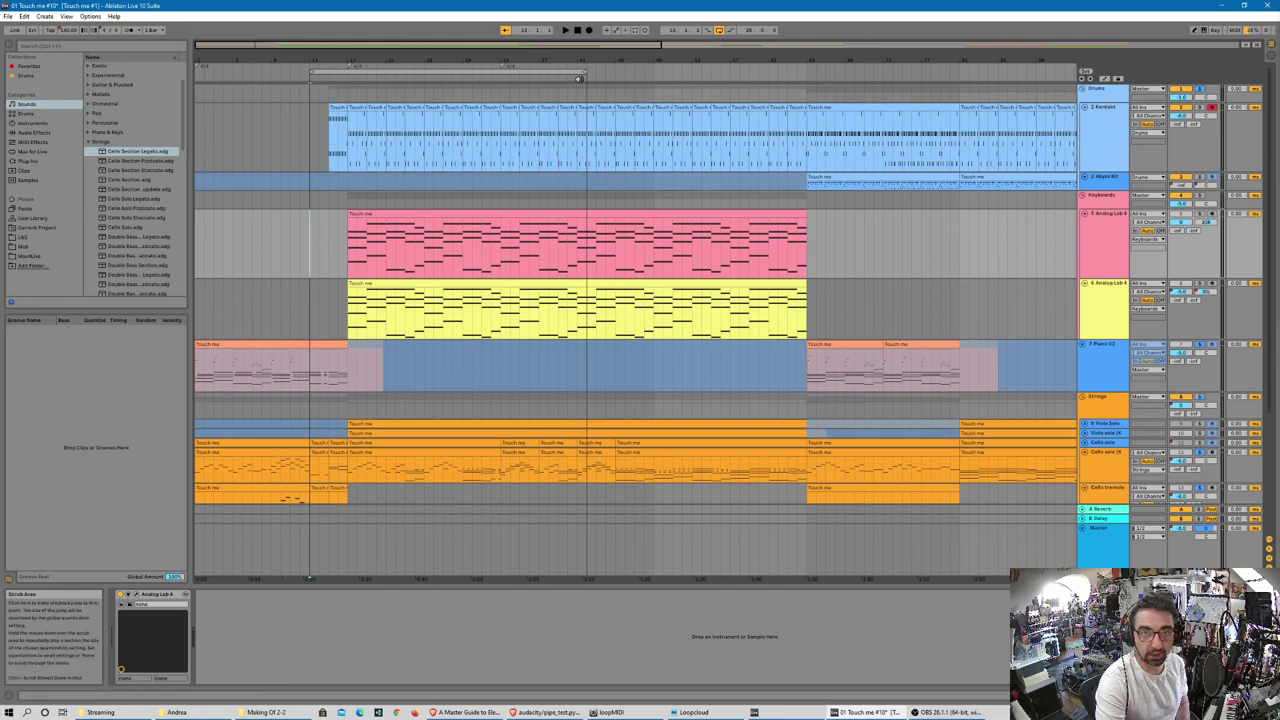
pyautogui.click(565, 30)
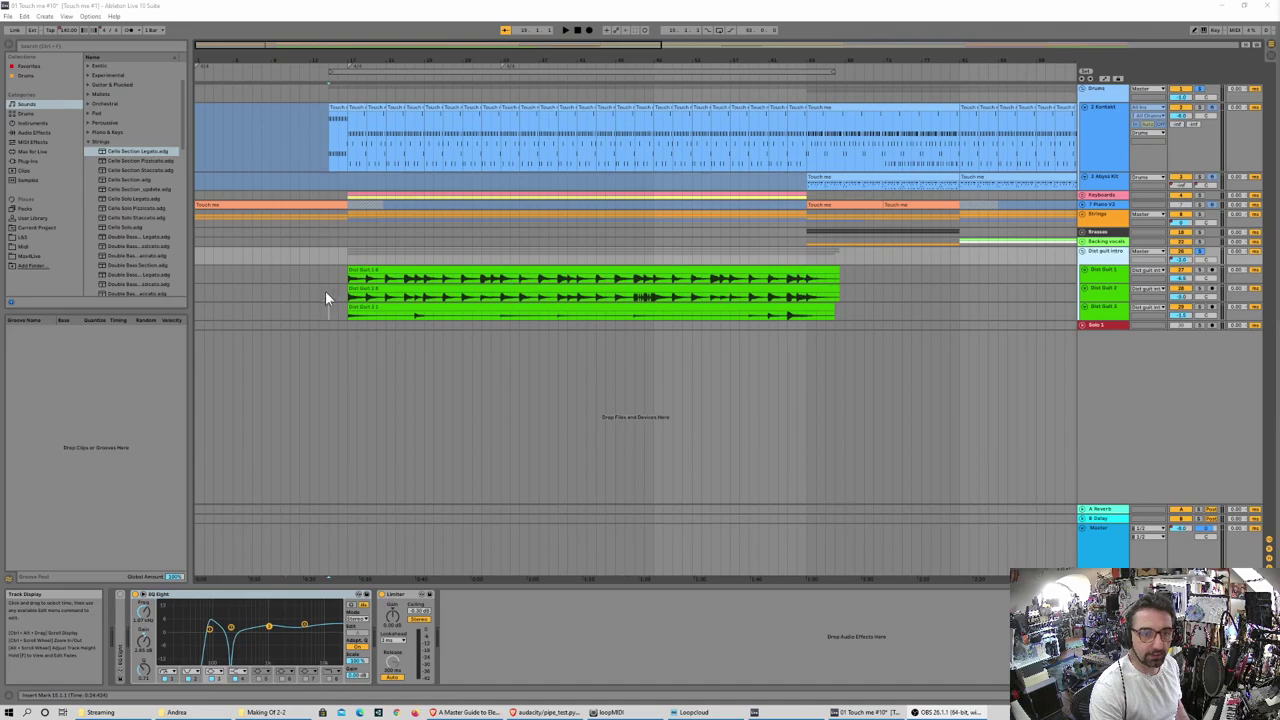
# - Select the Dist Guit 1 track and show its NA Cali Dual amp plug-in window
pyautogui.click(329, 275)
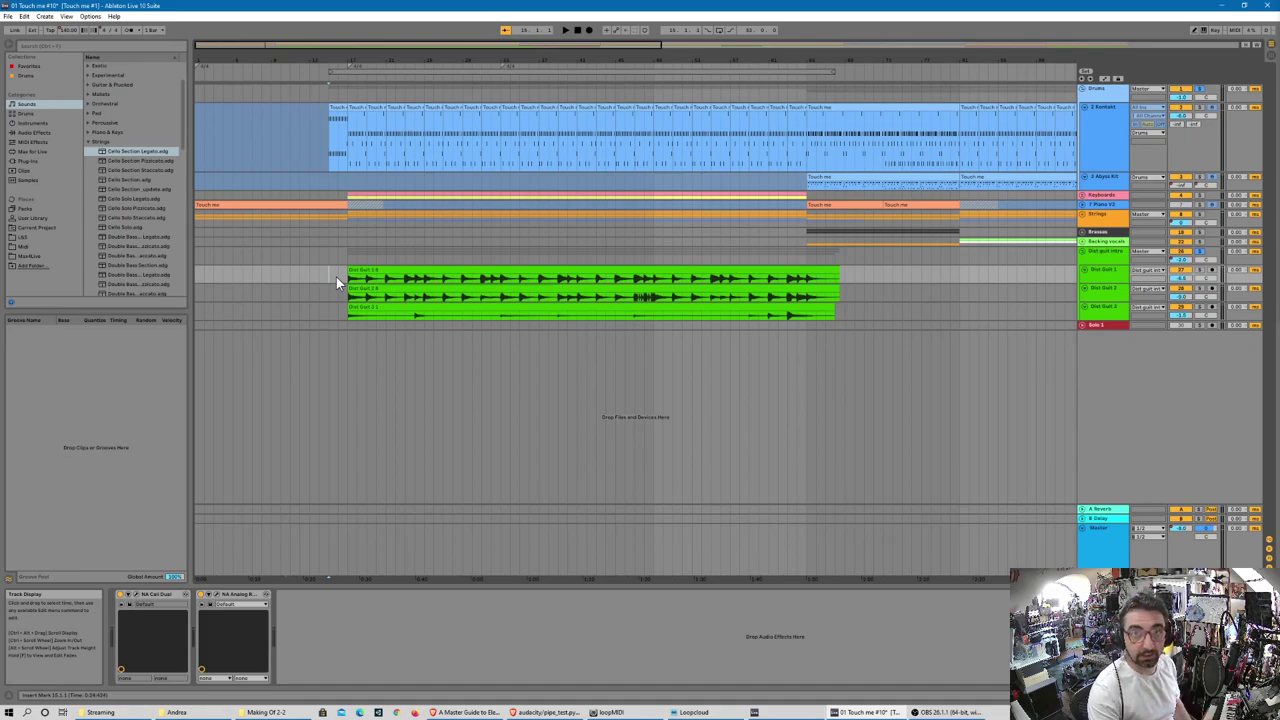
pyautogui.click(1103, 270)
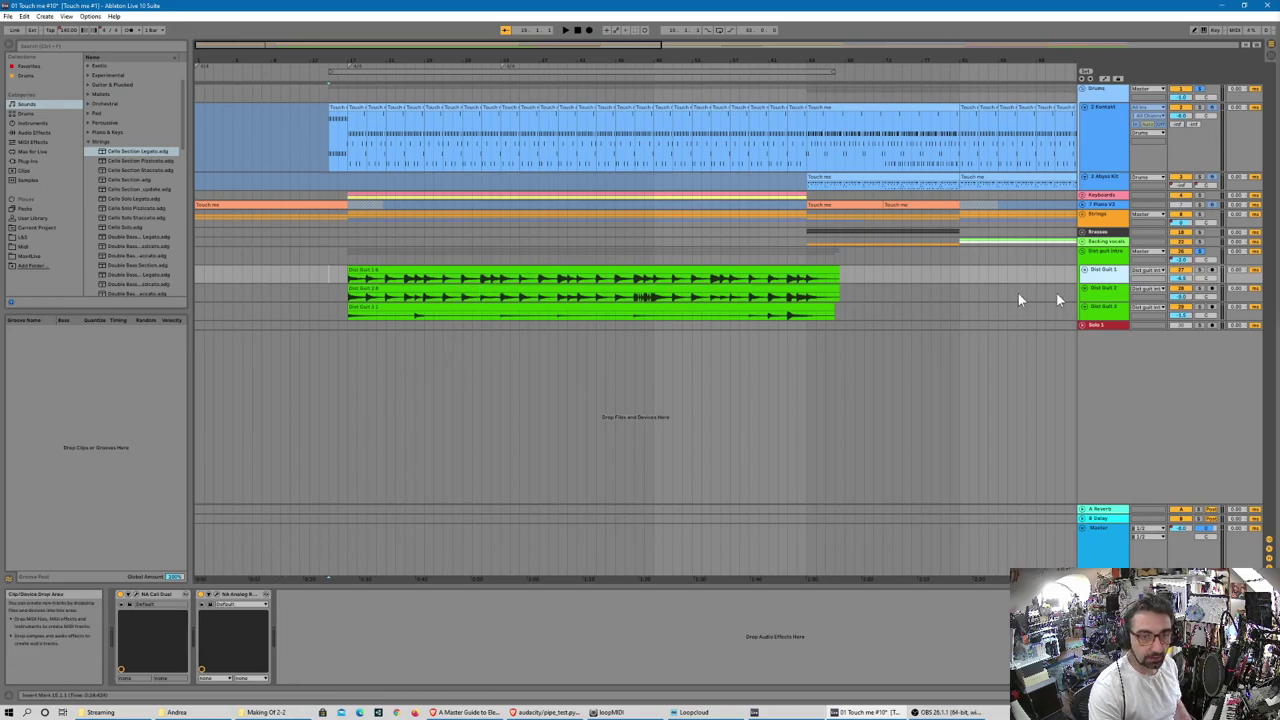
pyautogui.click(1113, 293)
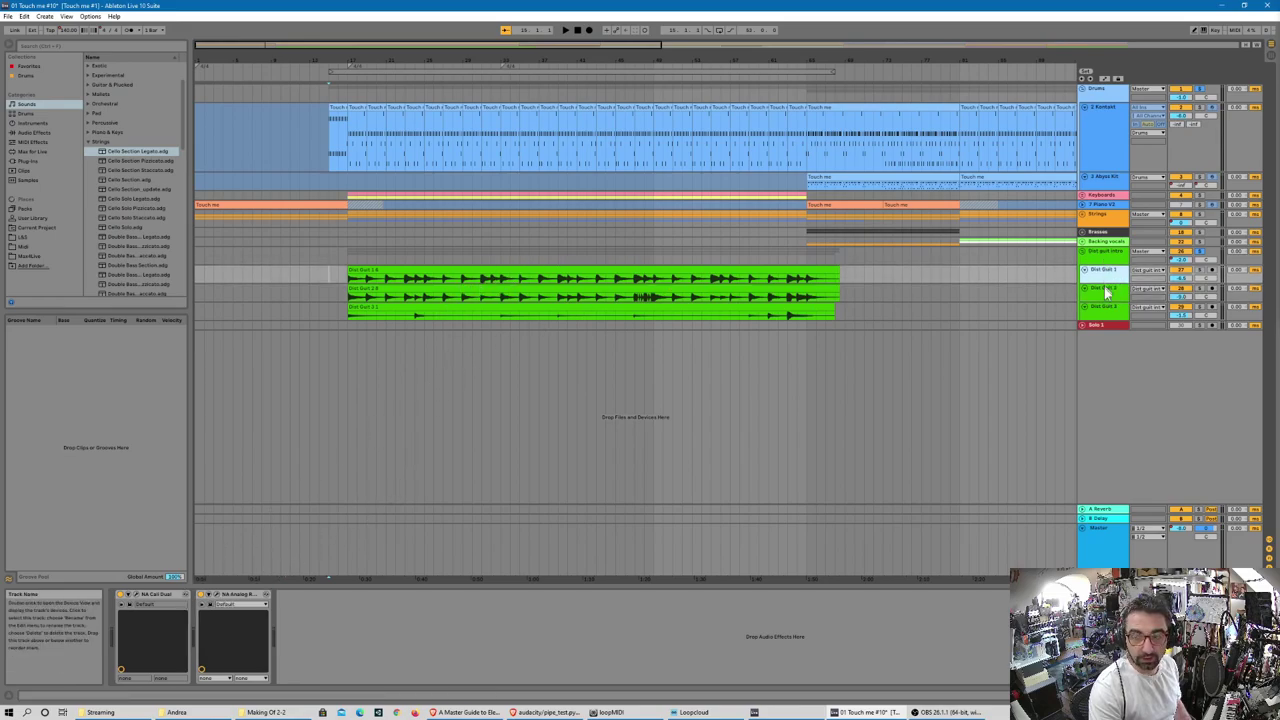
pyautogui.click(1105, 278)
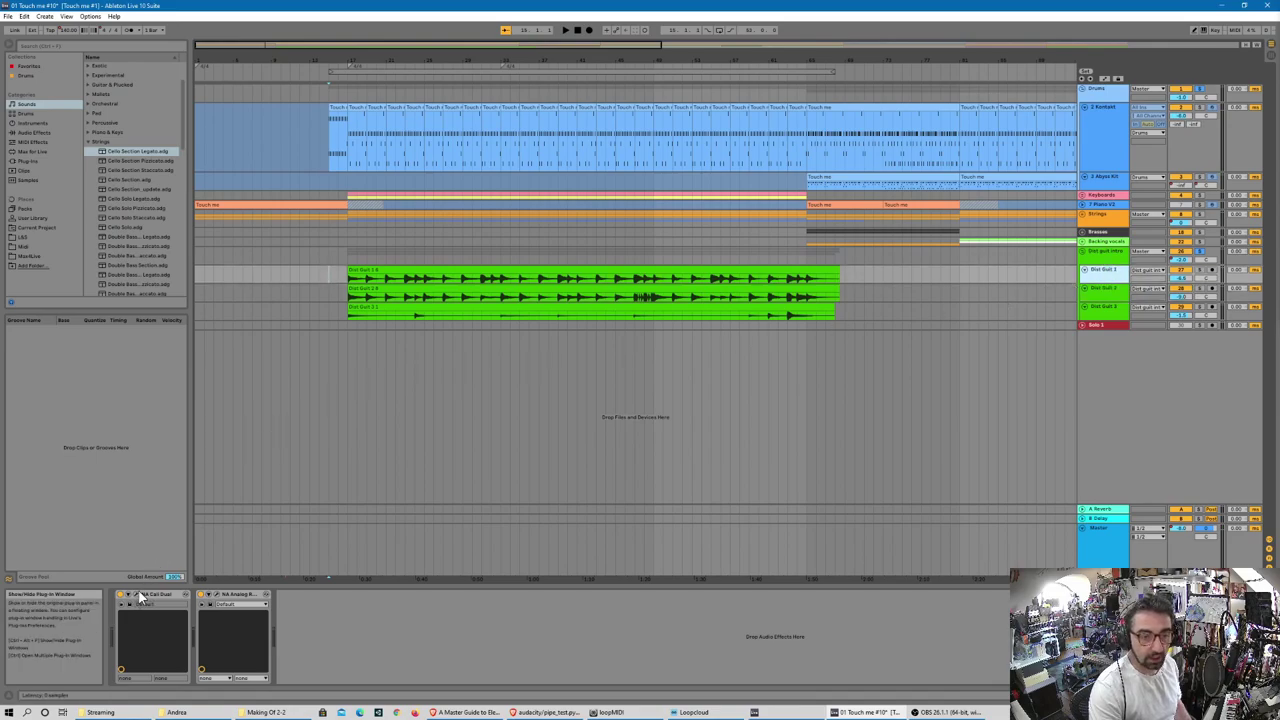
pyautogui.hotkey('ctrl', 'alt', 'p')
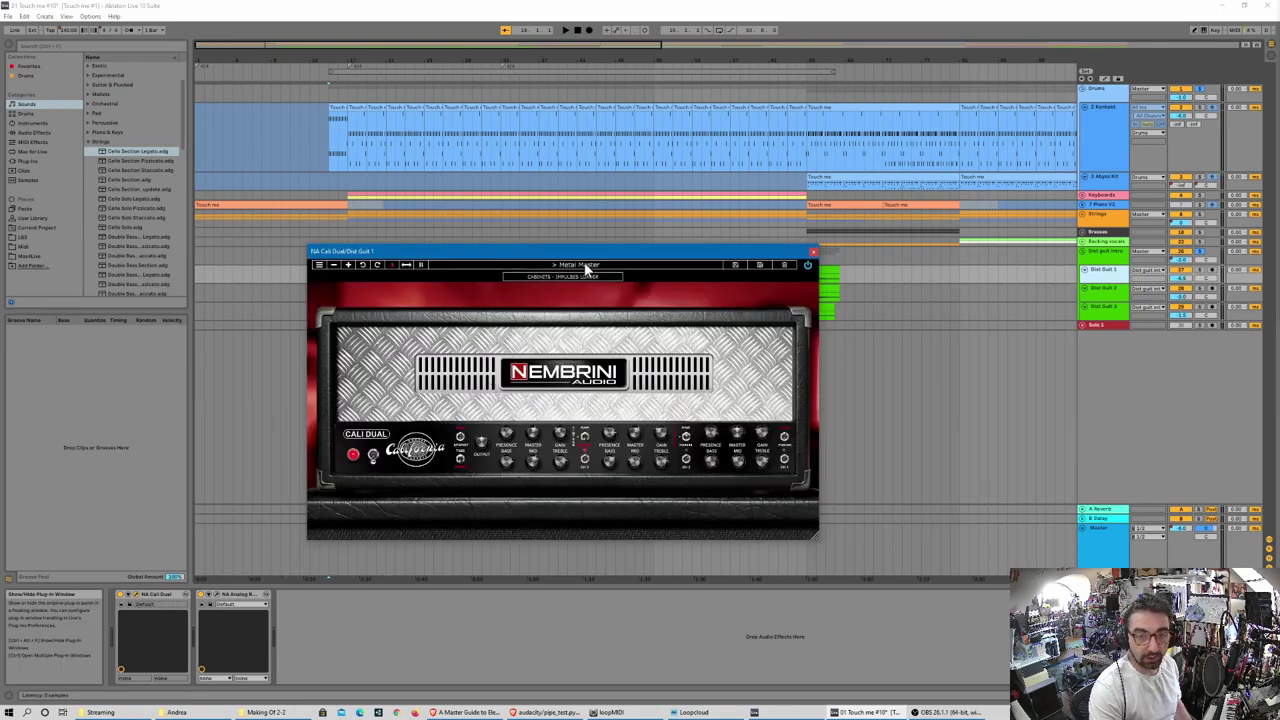
# - Close the NA Cali Dual window and enlarge the Dist Guit 3 track's lane height
pyautogui.moveTo(595, 258)
pyautogui.mouseDown()
pyautogui.moveTo(740, 206)
pyautogui.moveTo(679, 134)
pyautogui.moveTo(566, 139)
pyautogui.moveTo(570, 261)
pyautogui.mouseUp()
pyautogui.hotkey('ctrl', 'alt', 'p')
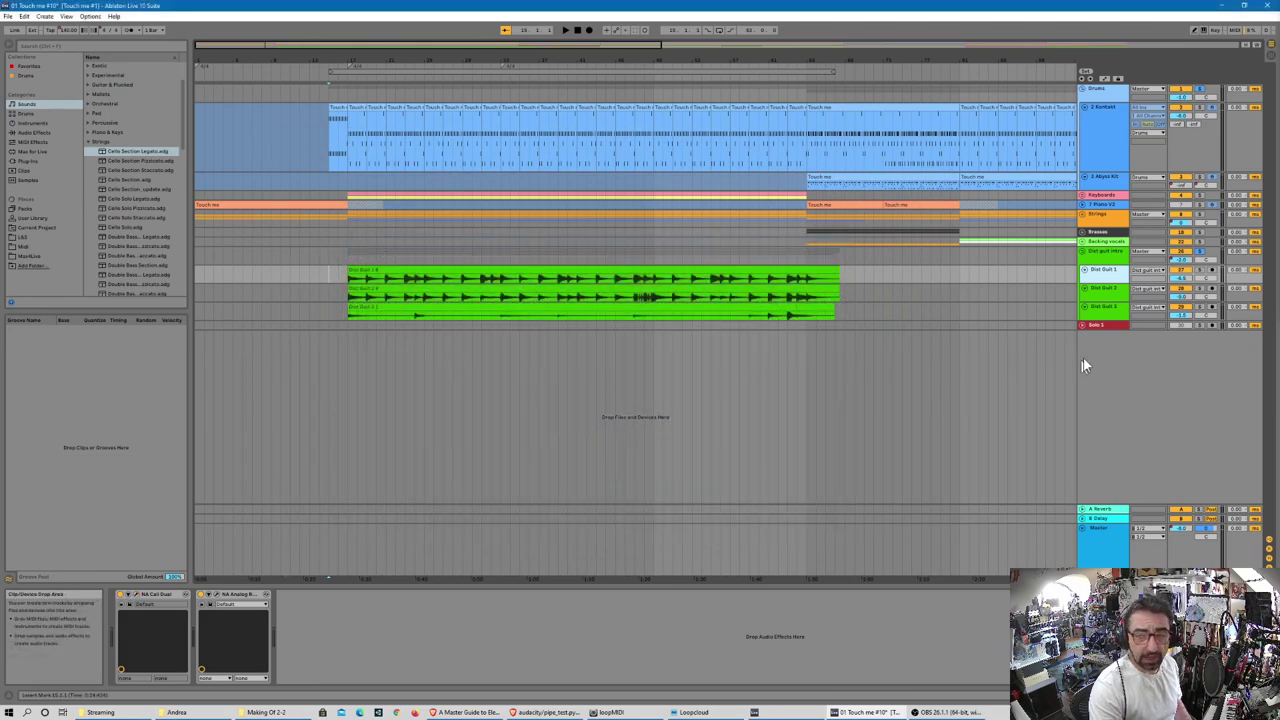
pyautogui.click(1103, 309)
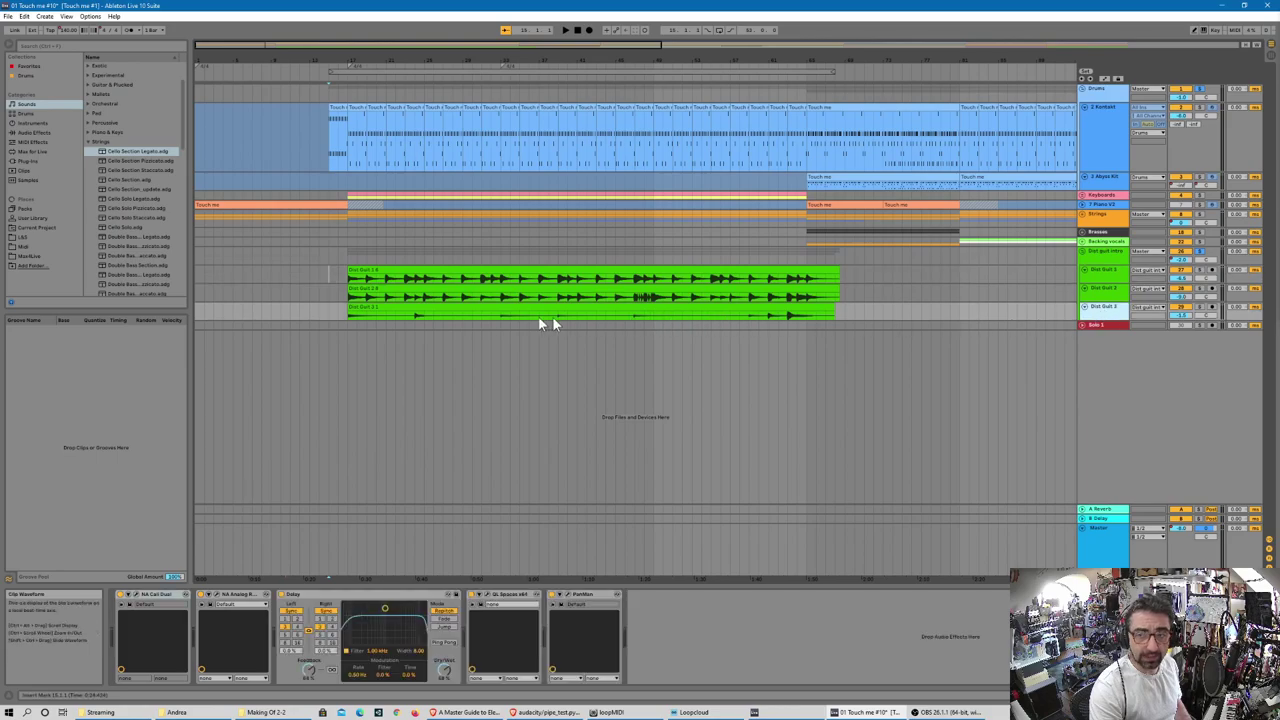
pyautogui.click(1103, 316)
pyautogui.hotkey('alt', '+')
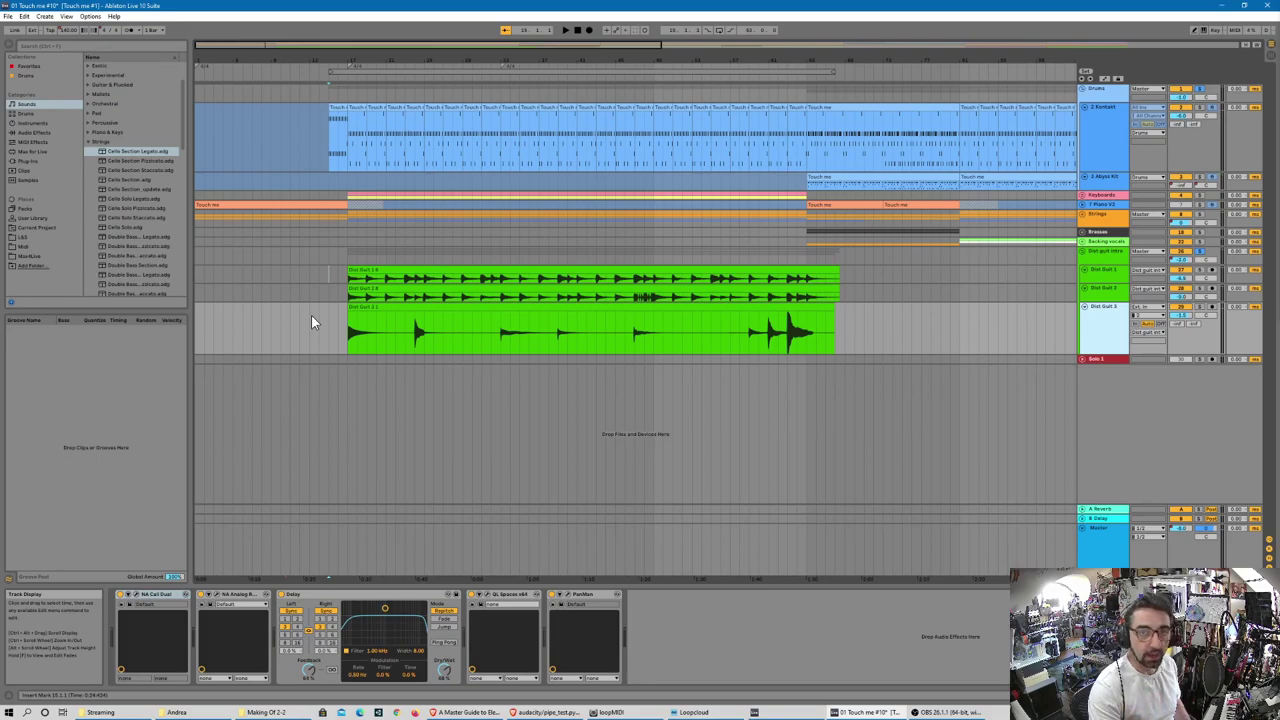
pyautogui.click(1183, 277)
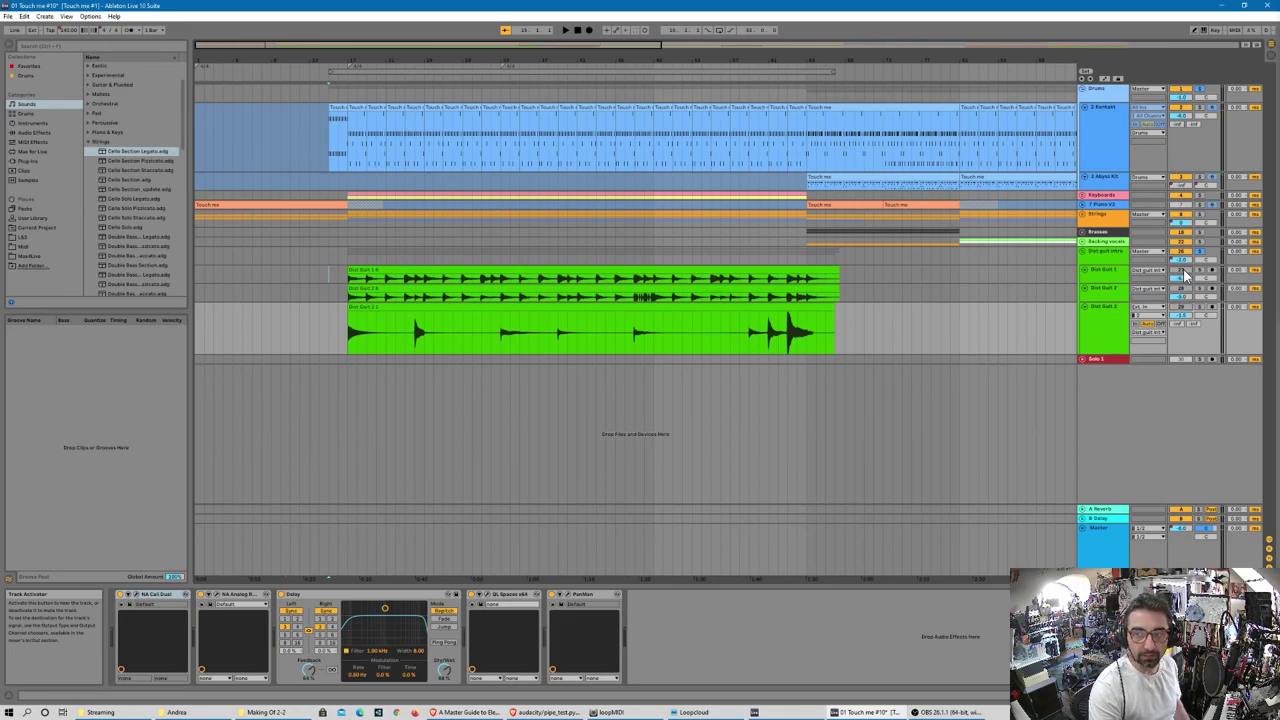
pyautogui.click(566, 30)
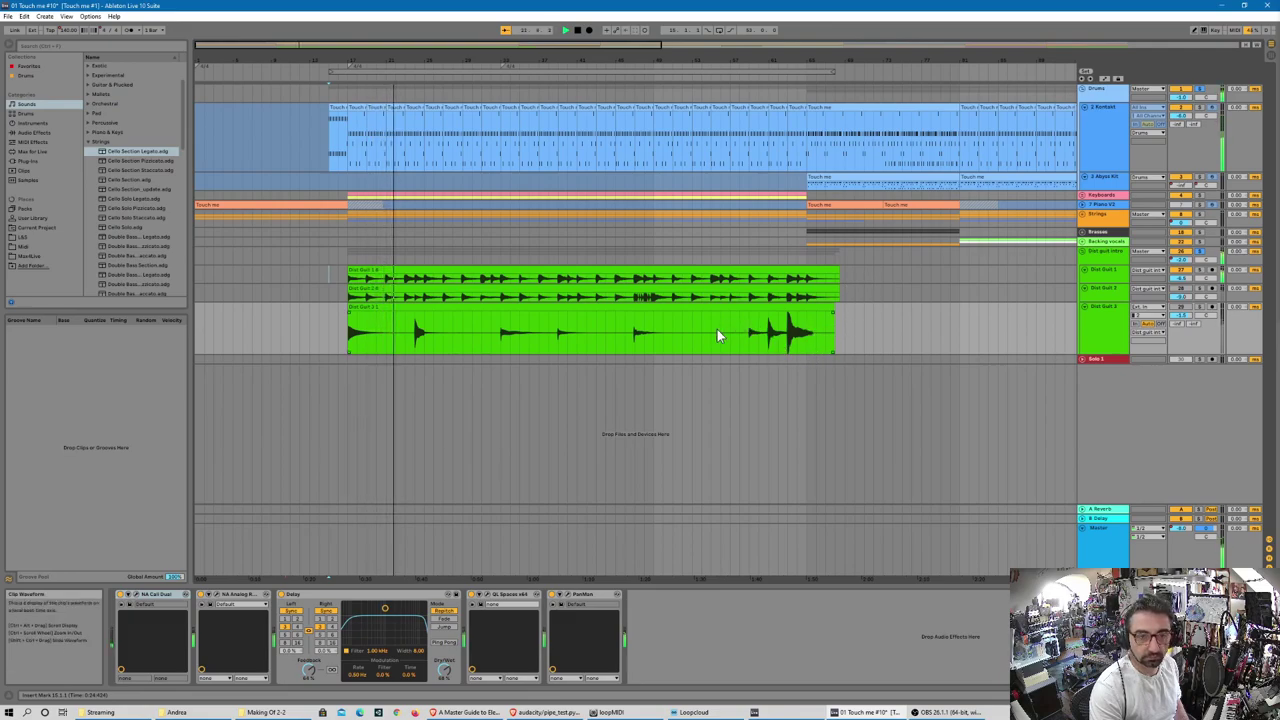
pyautogui.click(580, 31)
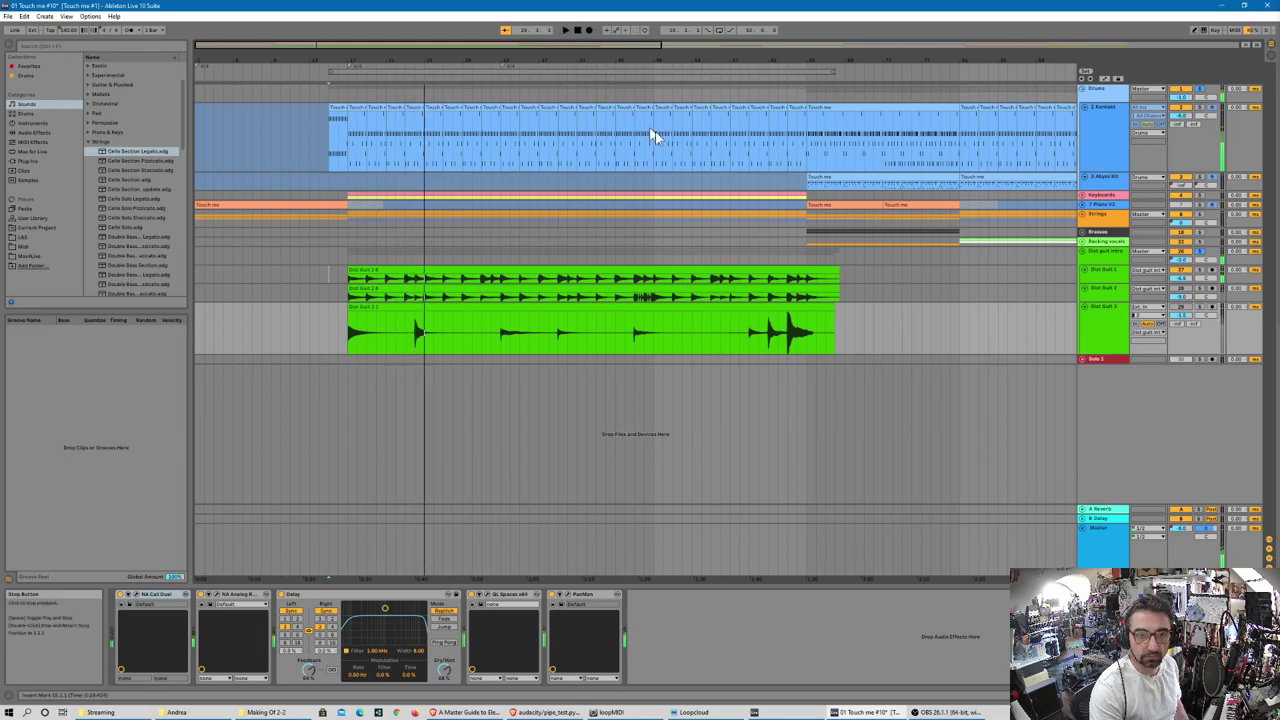
pyautogui.click(326, 296)
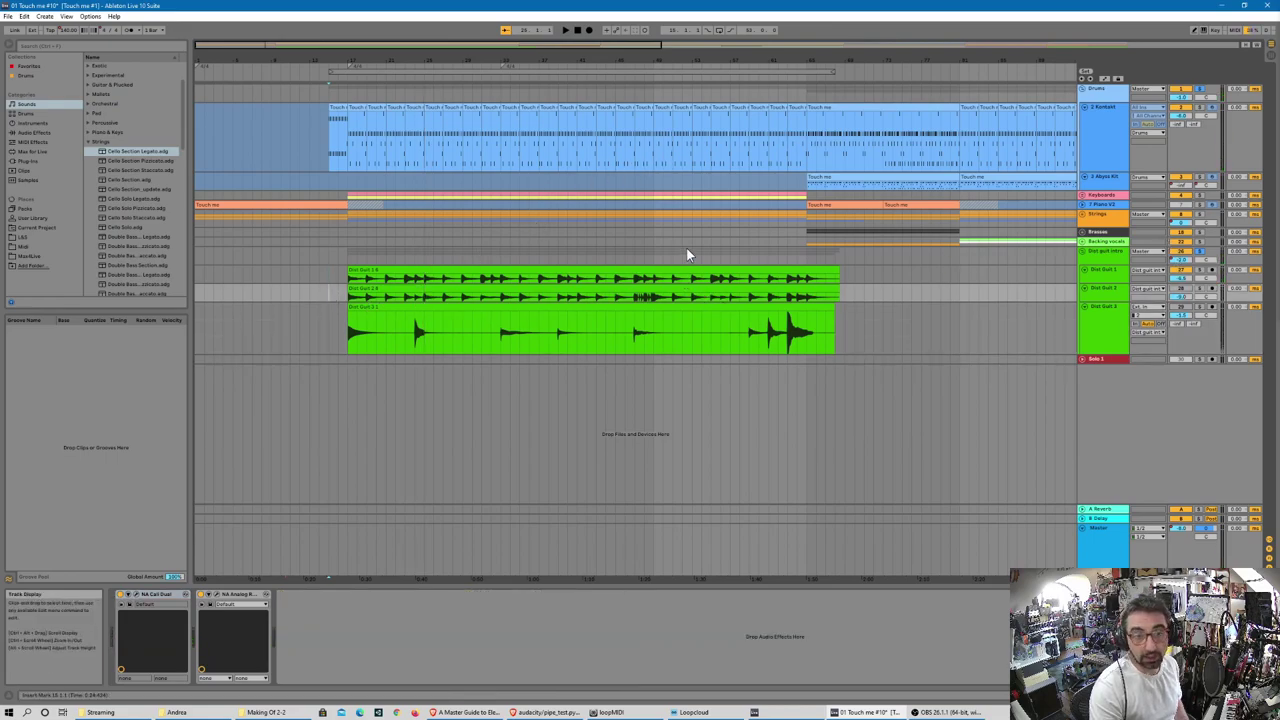
pyautogui.click(334, 282)
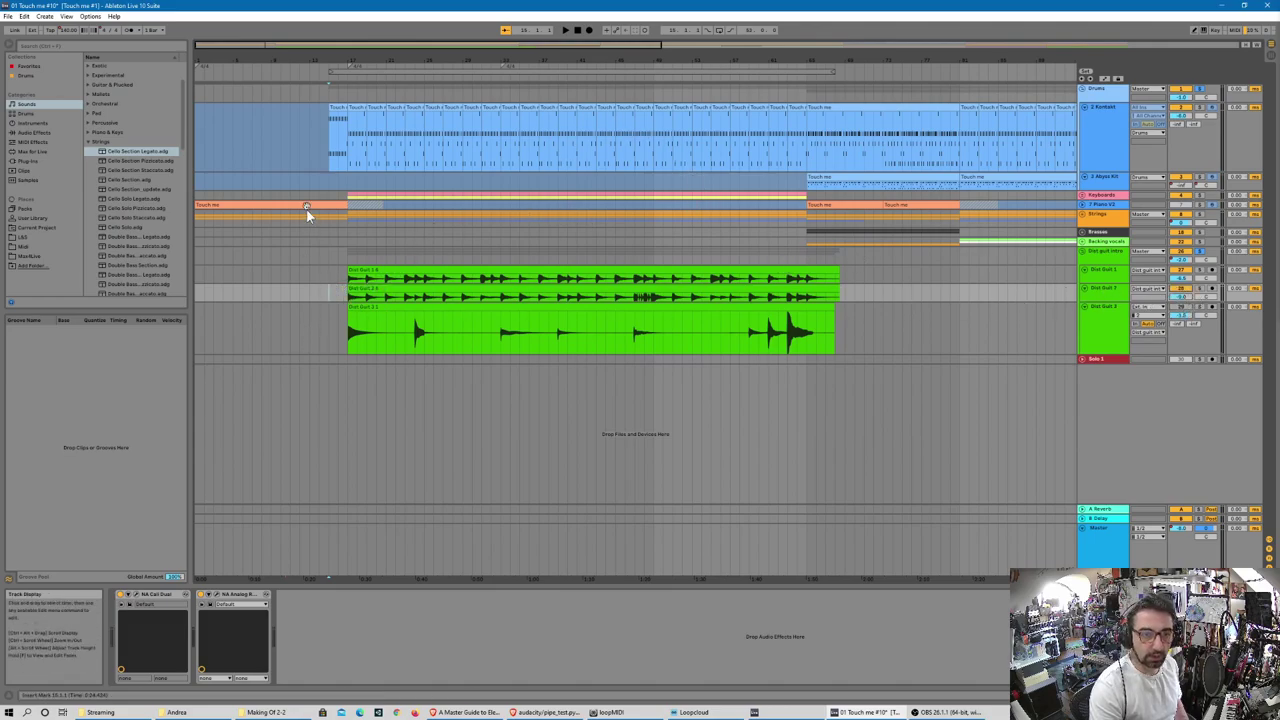
pyautogui.click(566, 33)
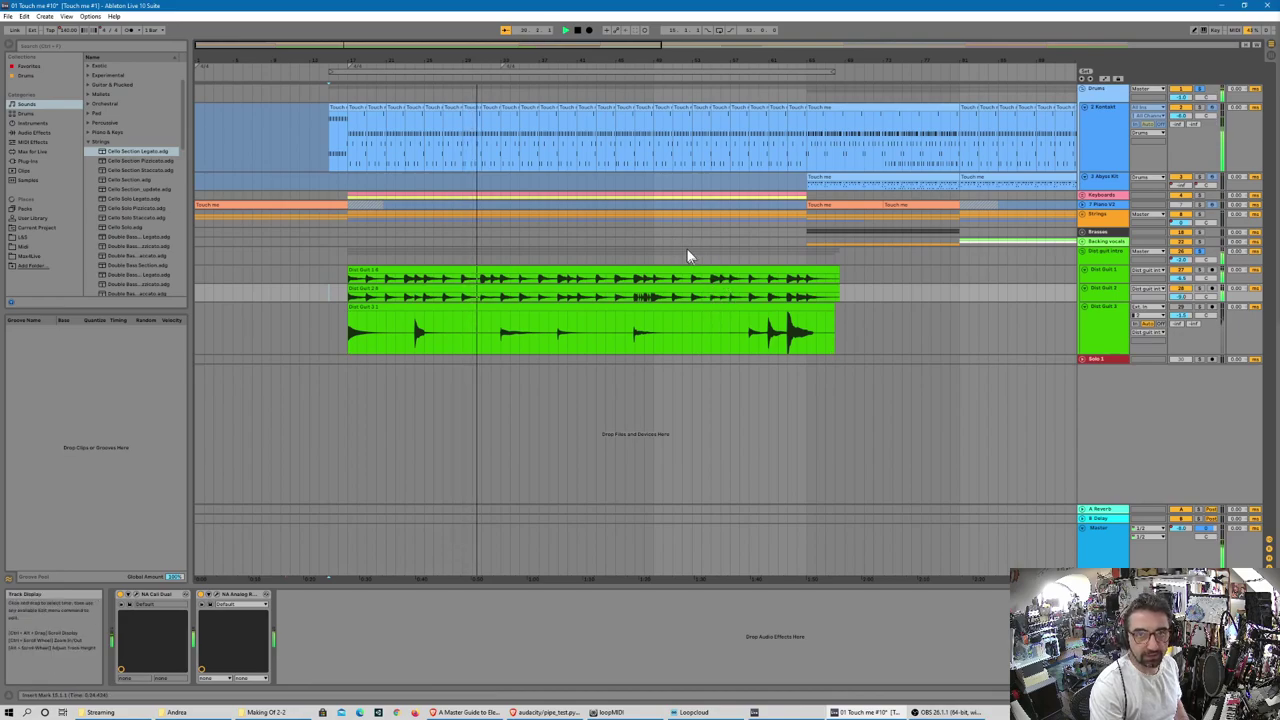
pyautogui.click(577, 35)
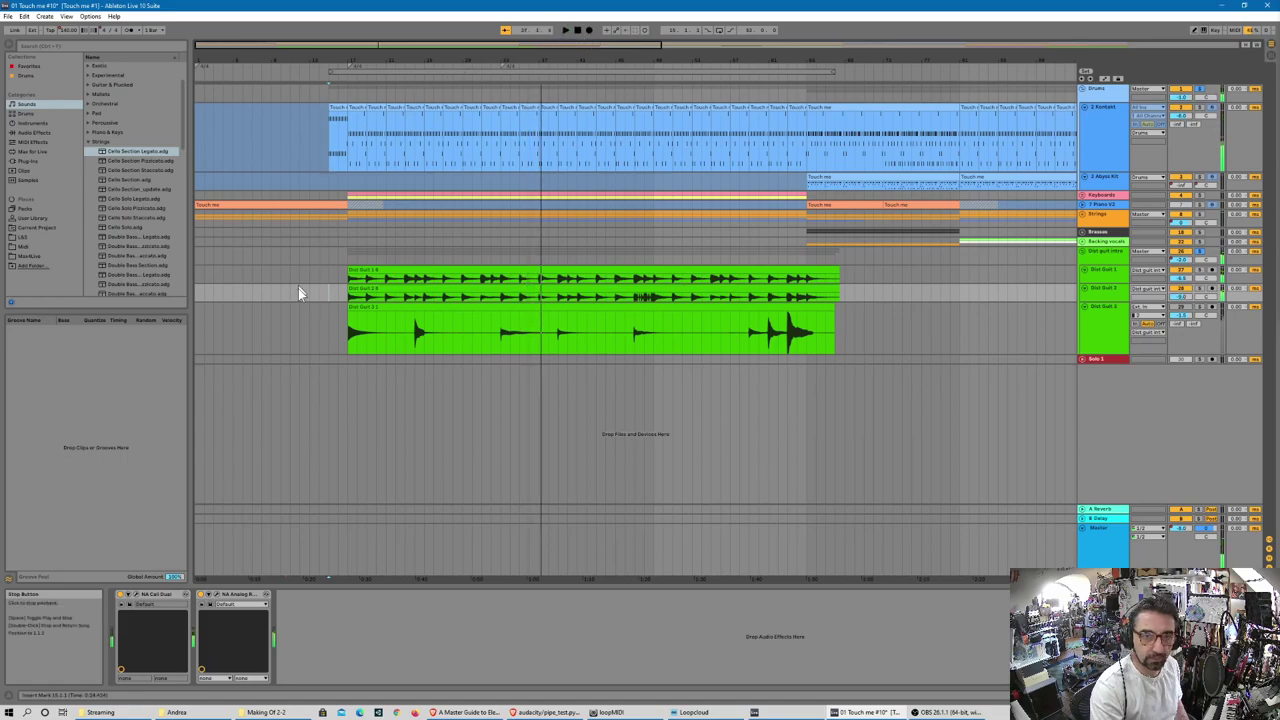
pyautogui.click(331, 346)
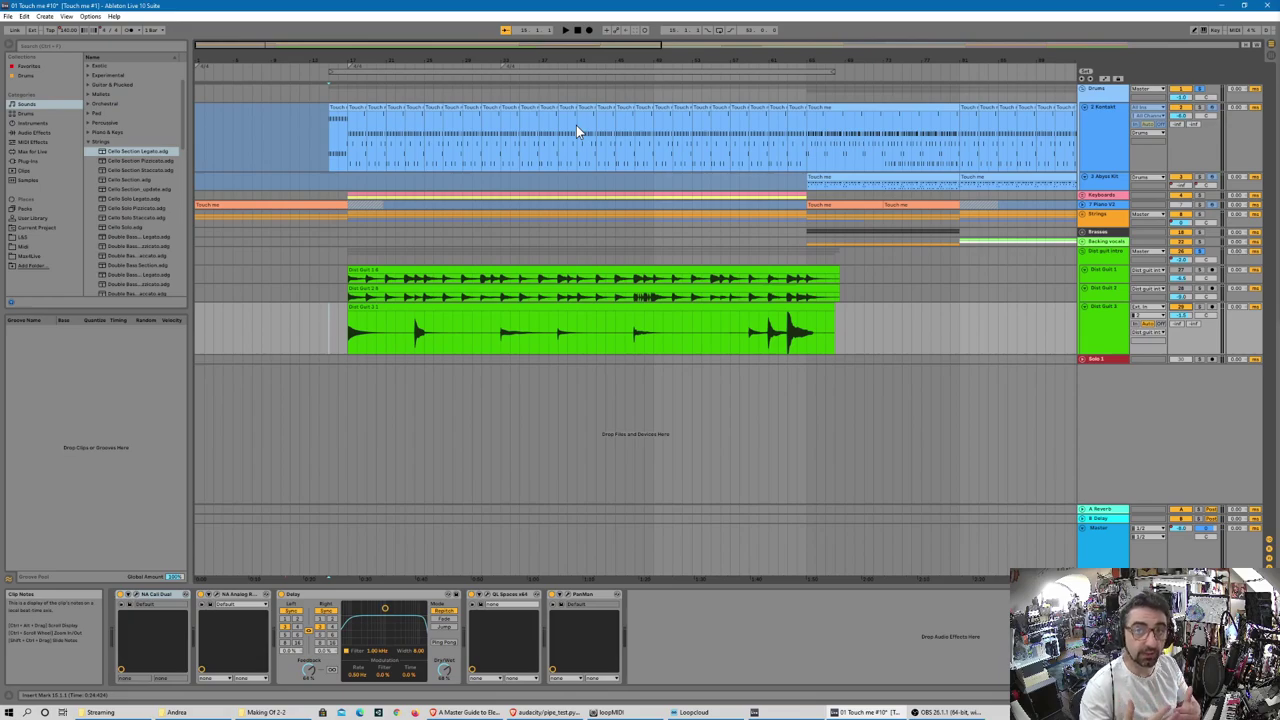
# - Start arrangement playback of the guitar section, returning to Live after a brief desktop overview
pyautogui.click(565, 30)
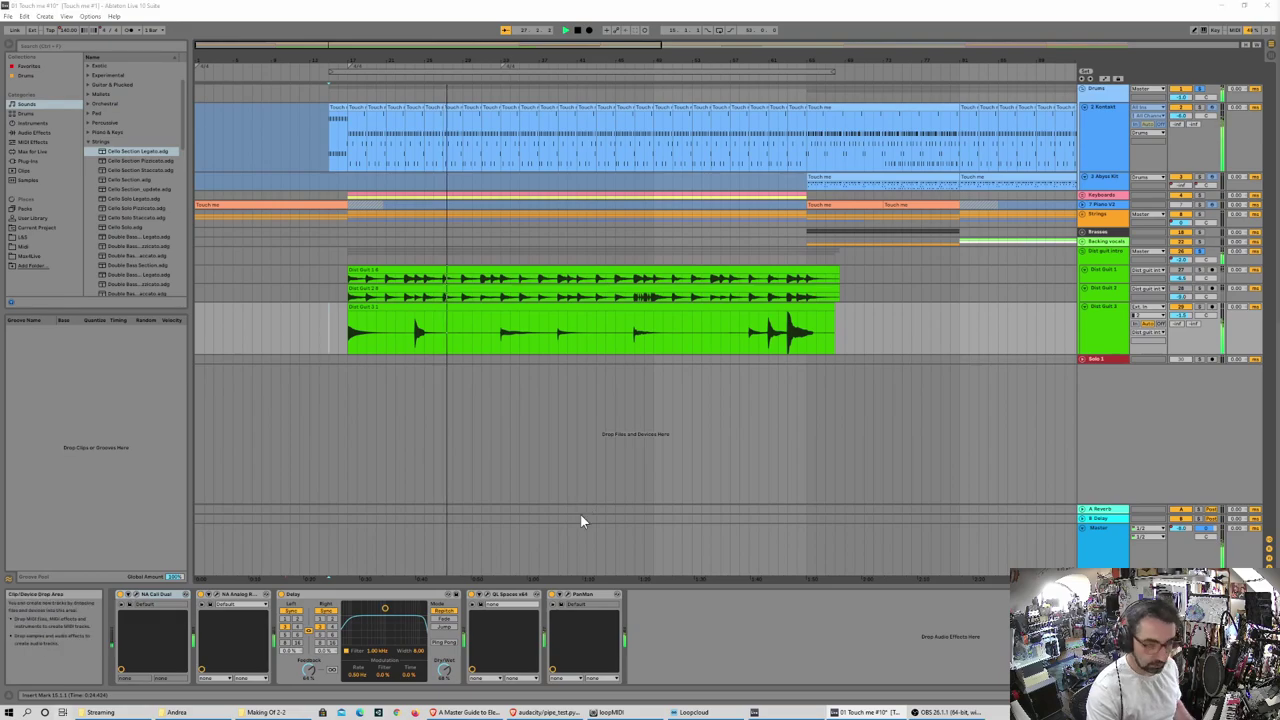
pyautogui.press('super+Tab')
pyautogui.scroll(-1, 540, 476)
pyautogui.scroll(1, 540, 400)
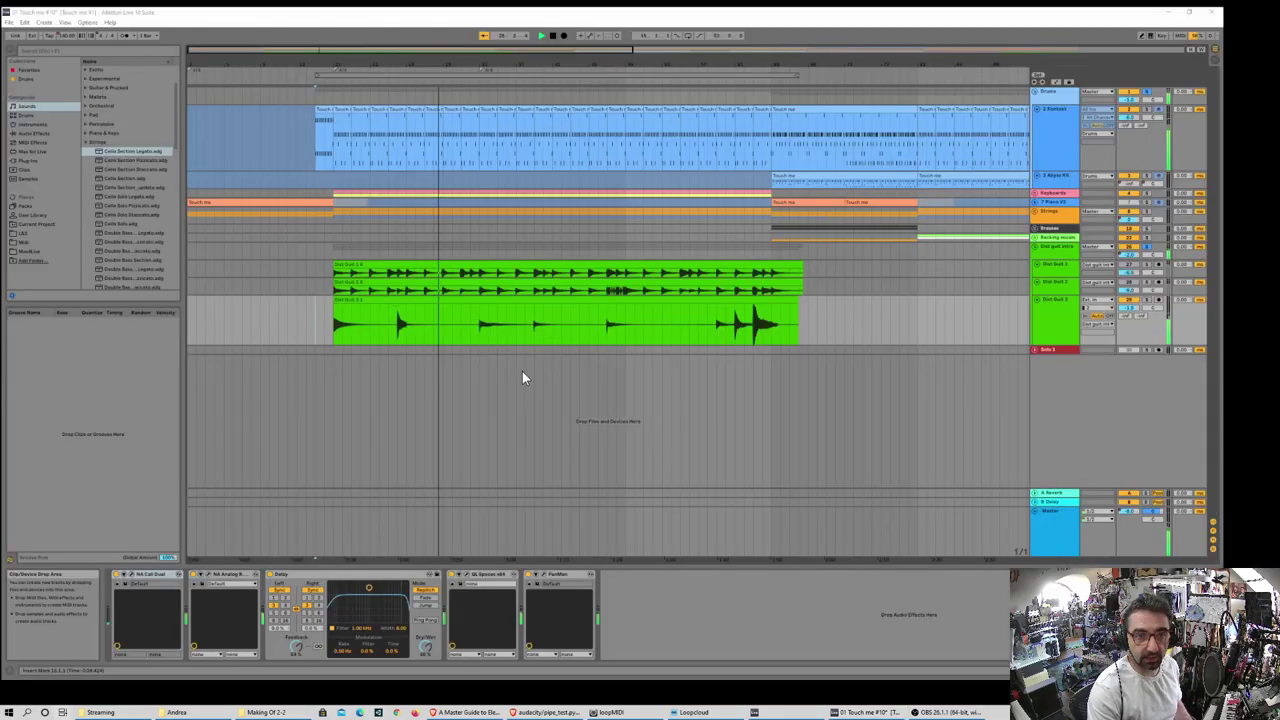
pyautogui.click(593, 482)
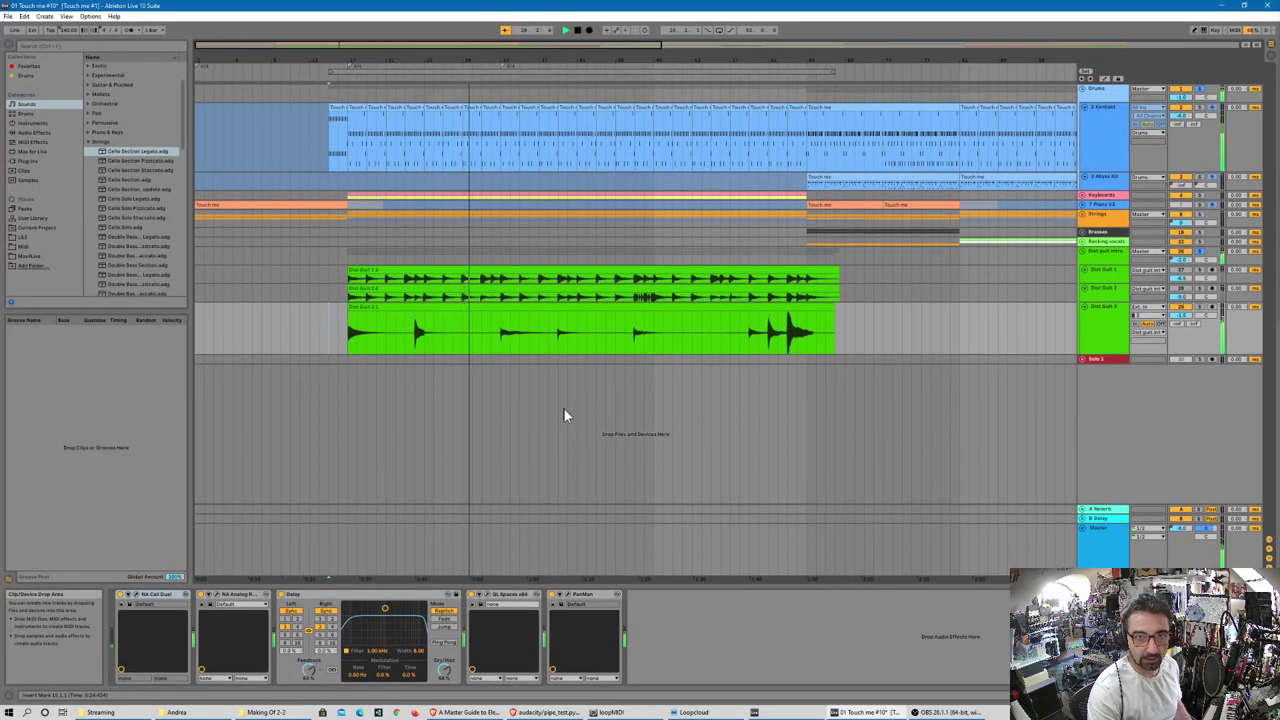
pyautogui.press('super+plus')
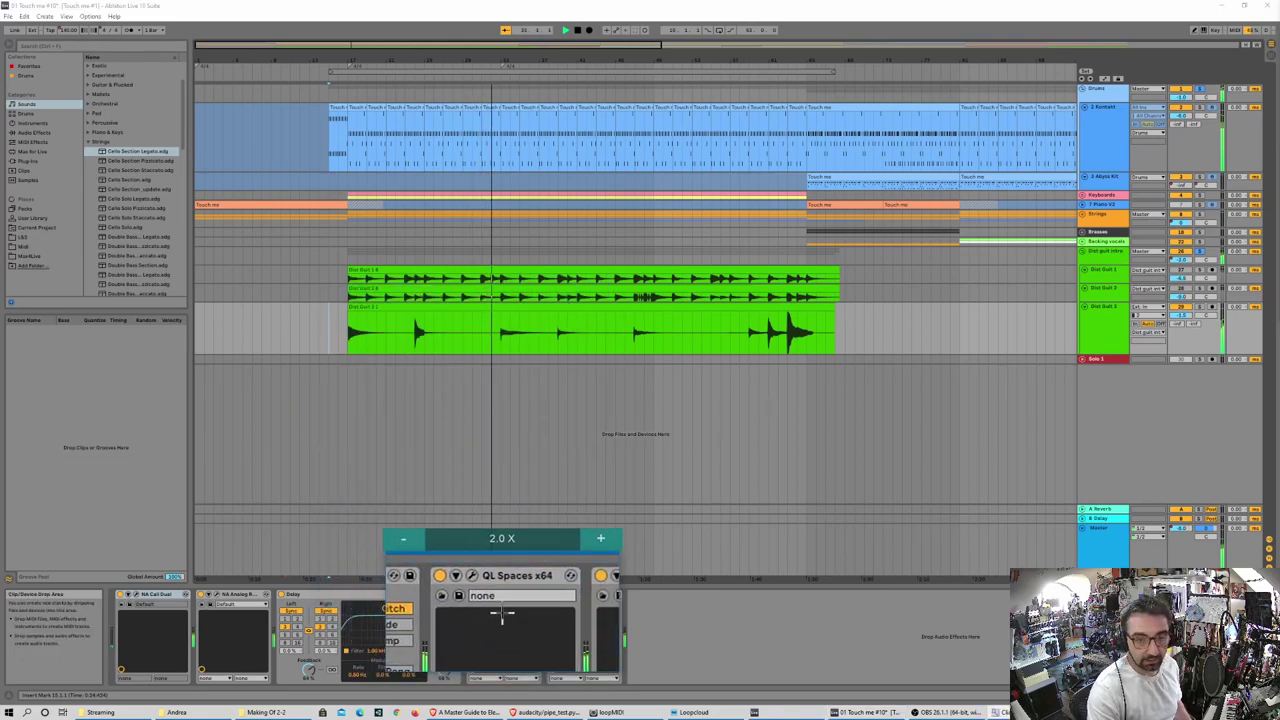
pyautogui.press('super+Escape')
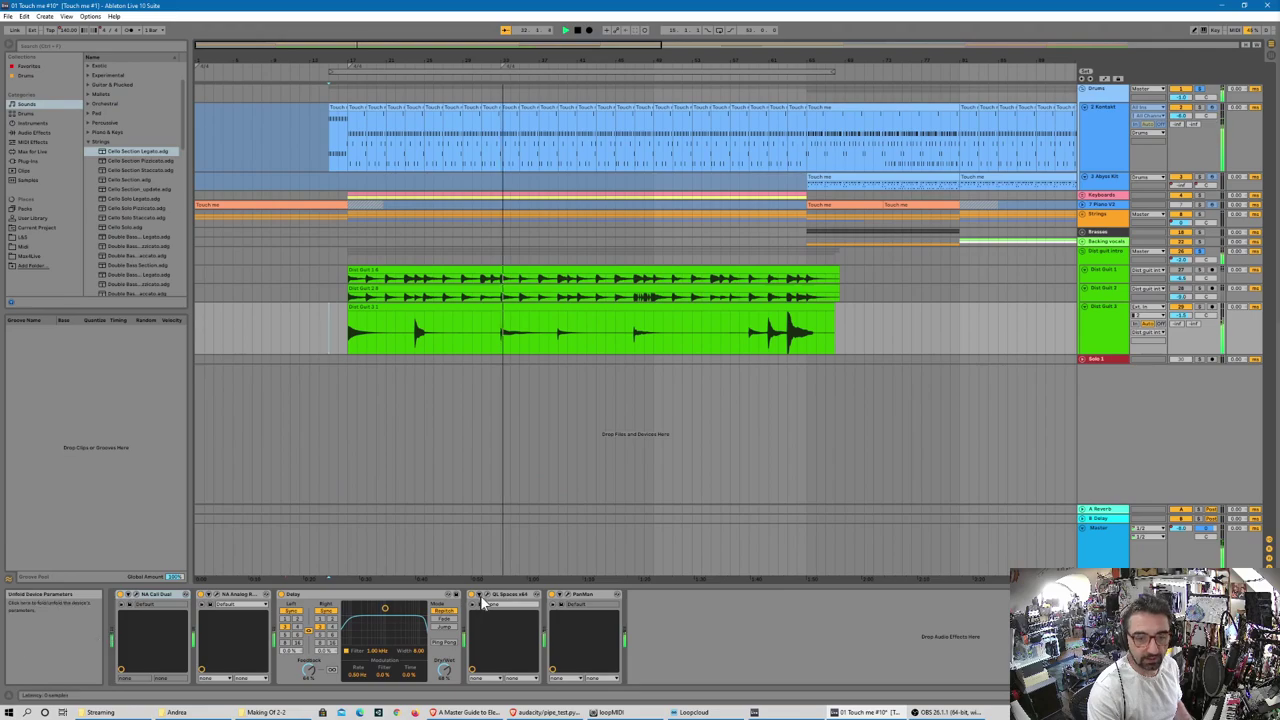
pyautogui.click(488, 596)
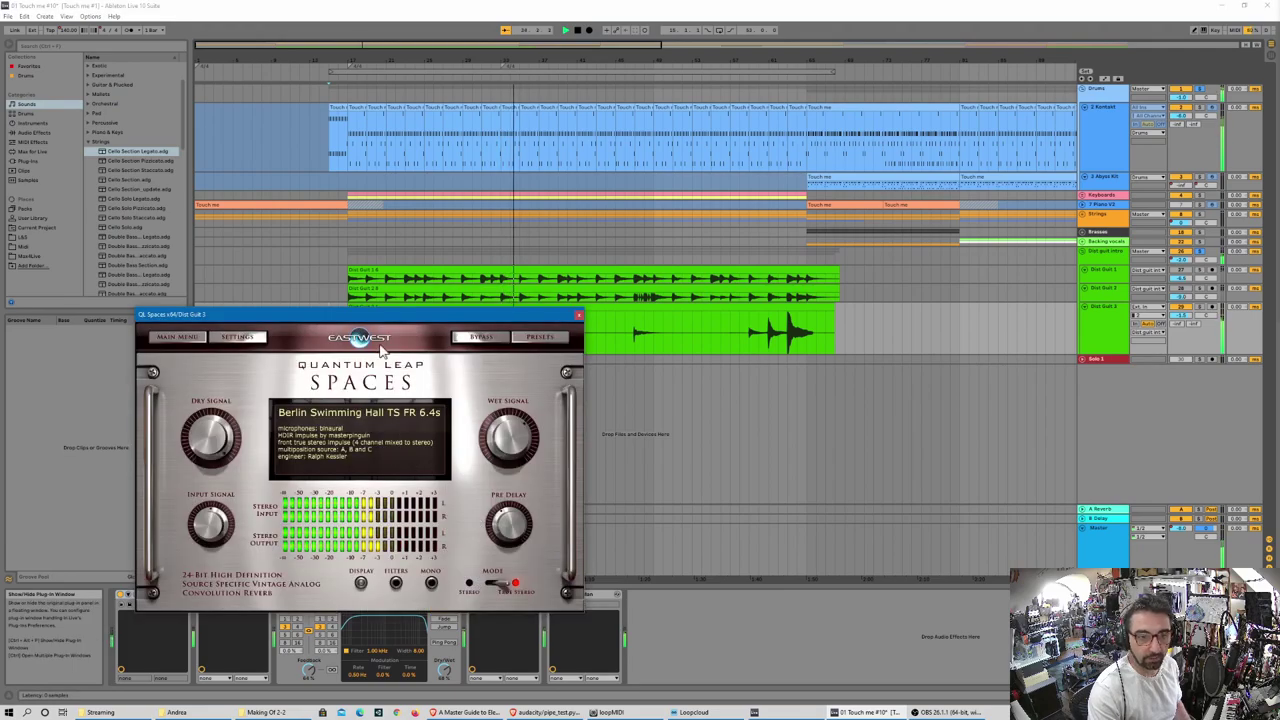
pyautogui.moveTo(392, 314); pyautogui.dragTo(454, 281)
pyautogui.click(503, 474)
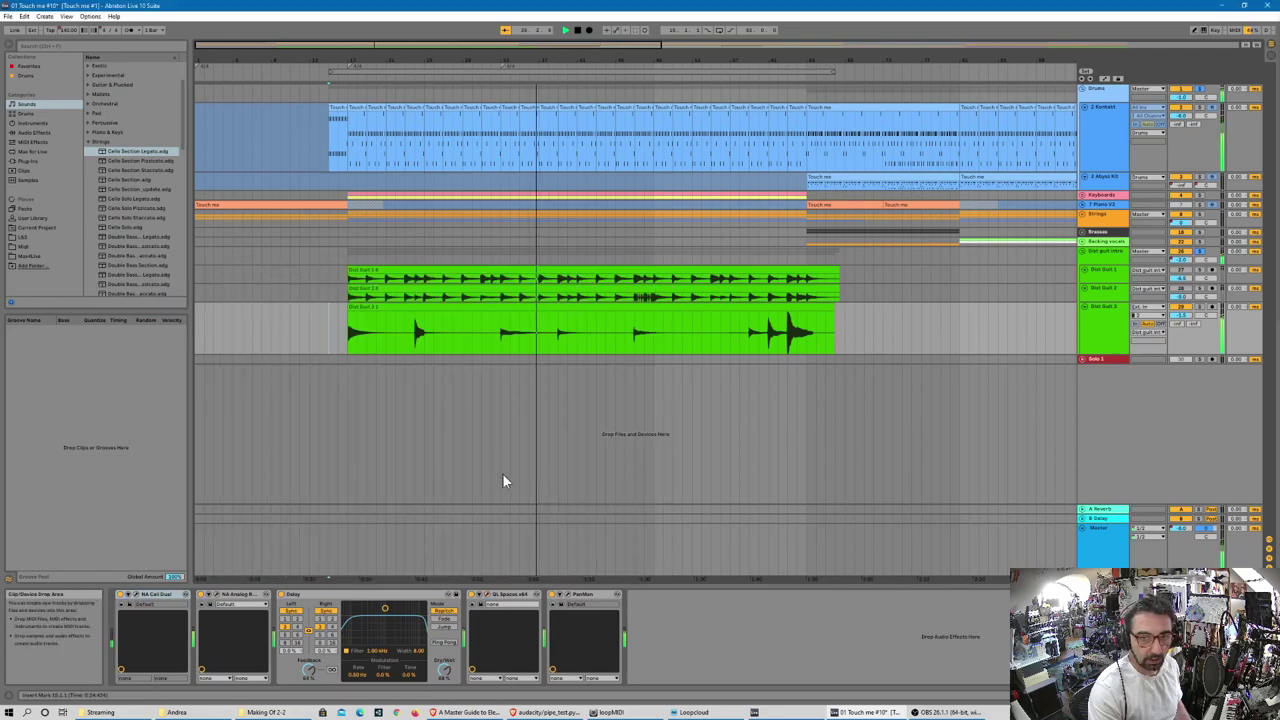
pyautogui.click(561, 594)
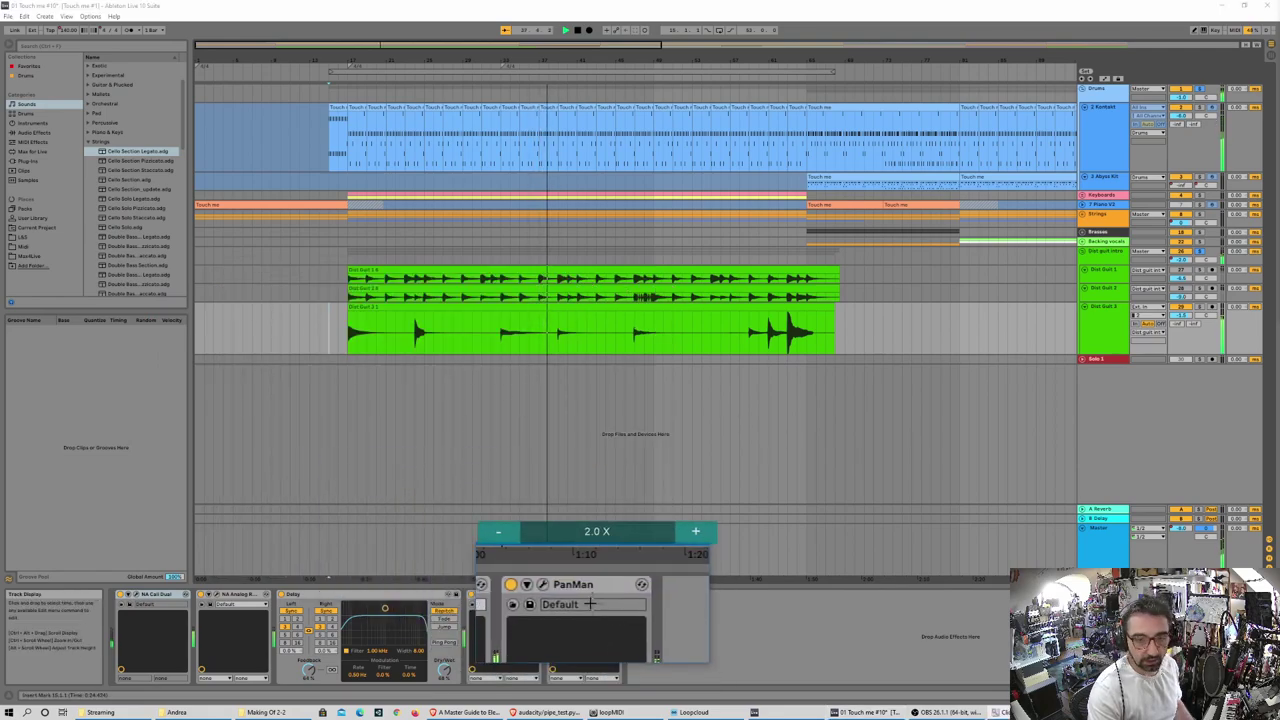
pyautogui.click(561, 594)
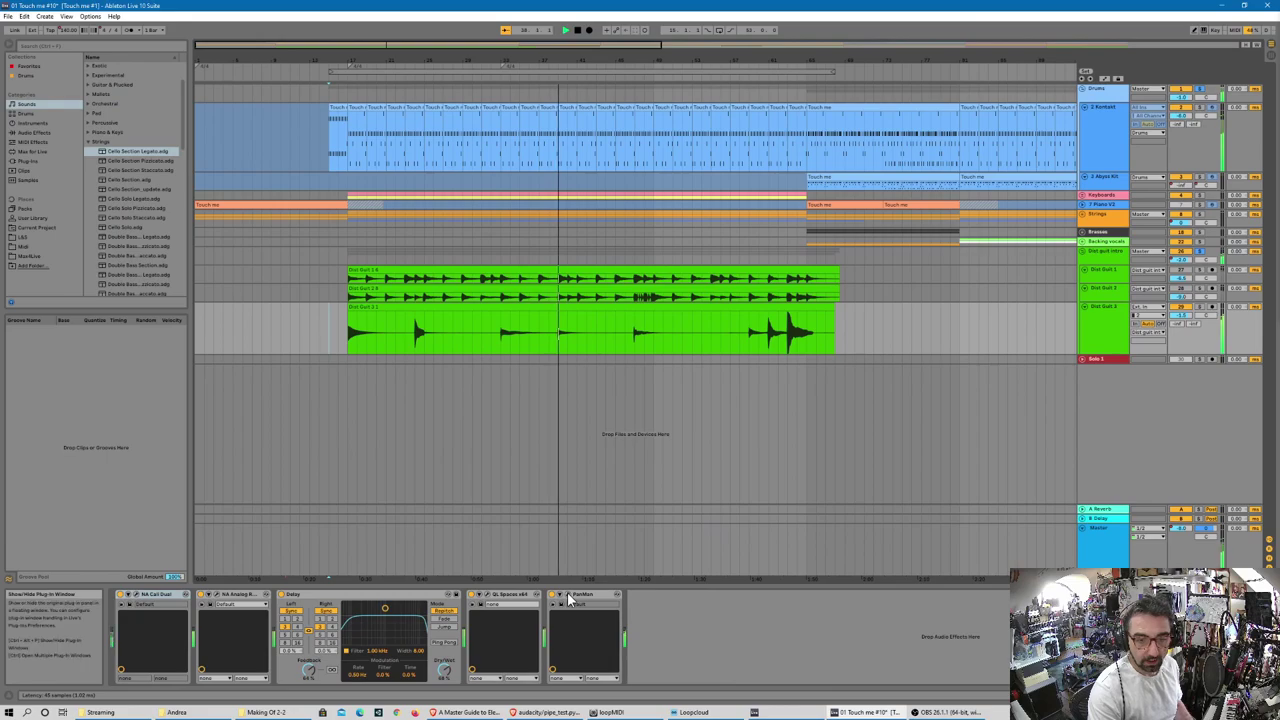
pyautogui.moveTo(522, 206); pyautogui.dragTo(659, 201)
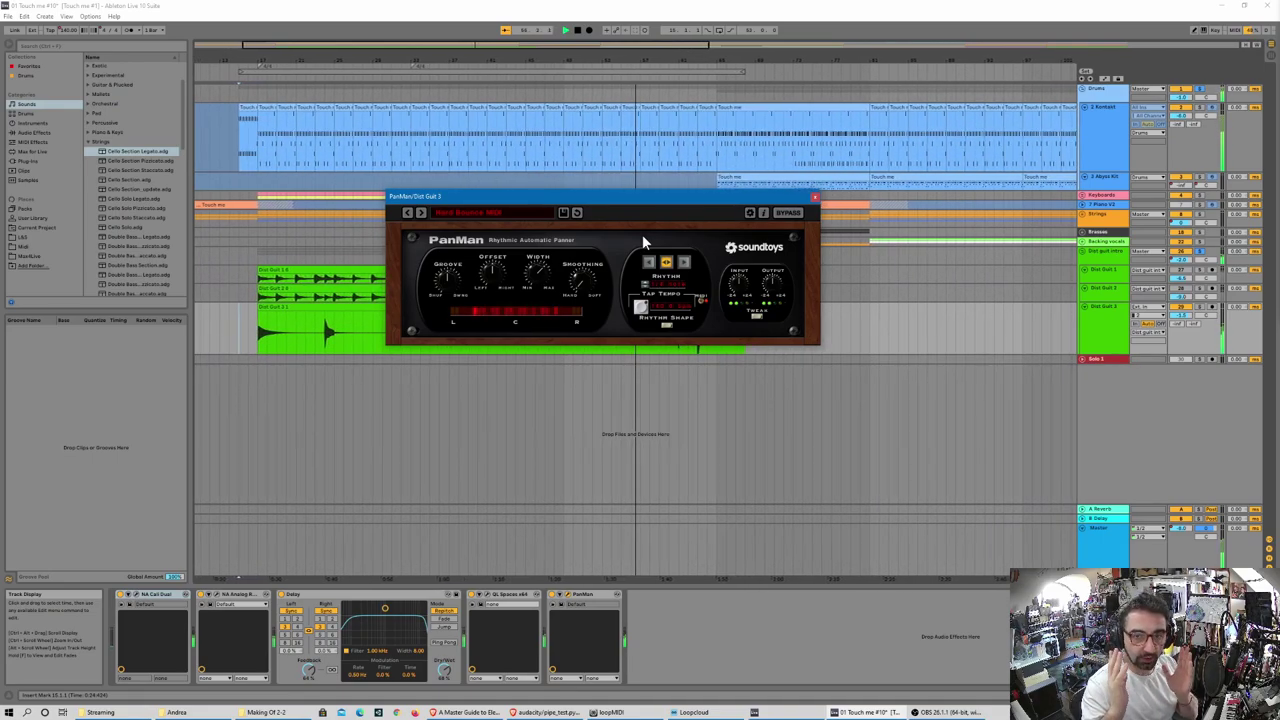
pyautogui.hotkey('ctrl', 'alt', 'p')
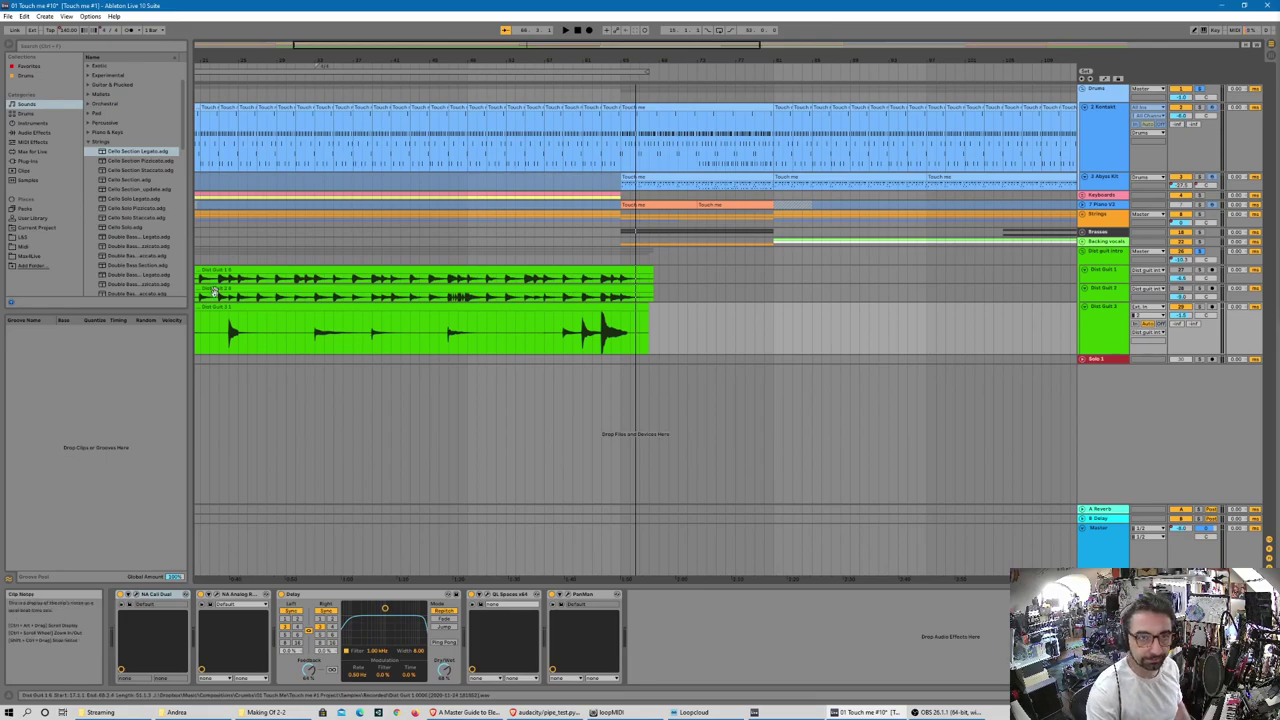
# - Scroll the arrangement left and play from the loop start to hear the Dist Guit parts
pyautogui.hscroll(-5, 326, 578)
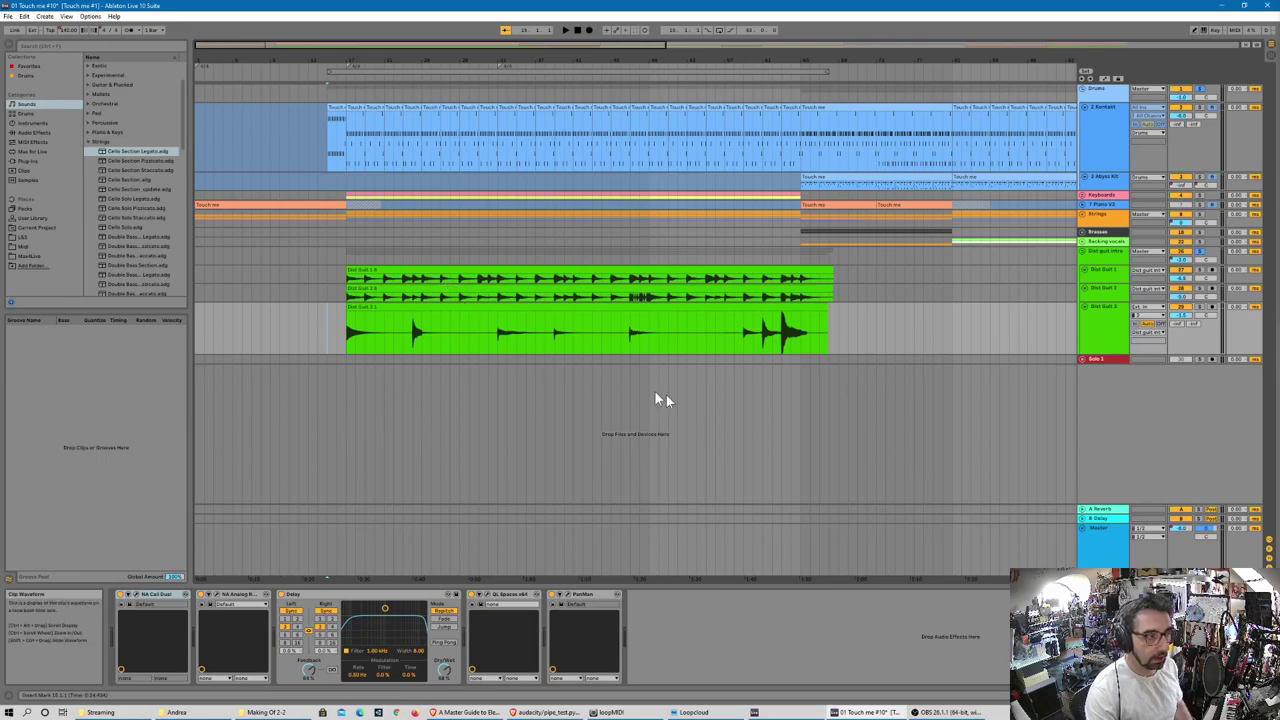
pyautogui.click(567, 31)
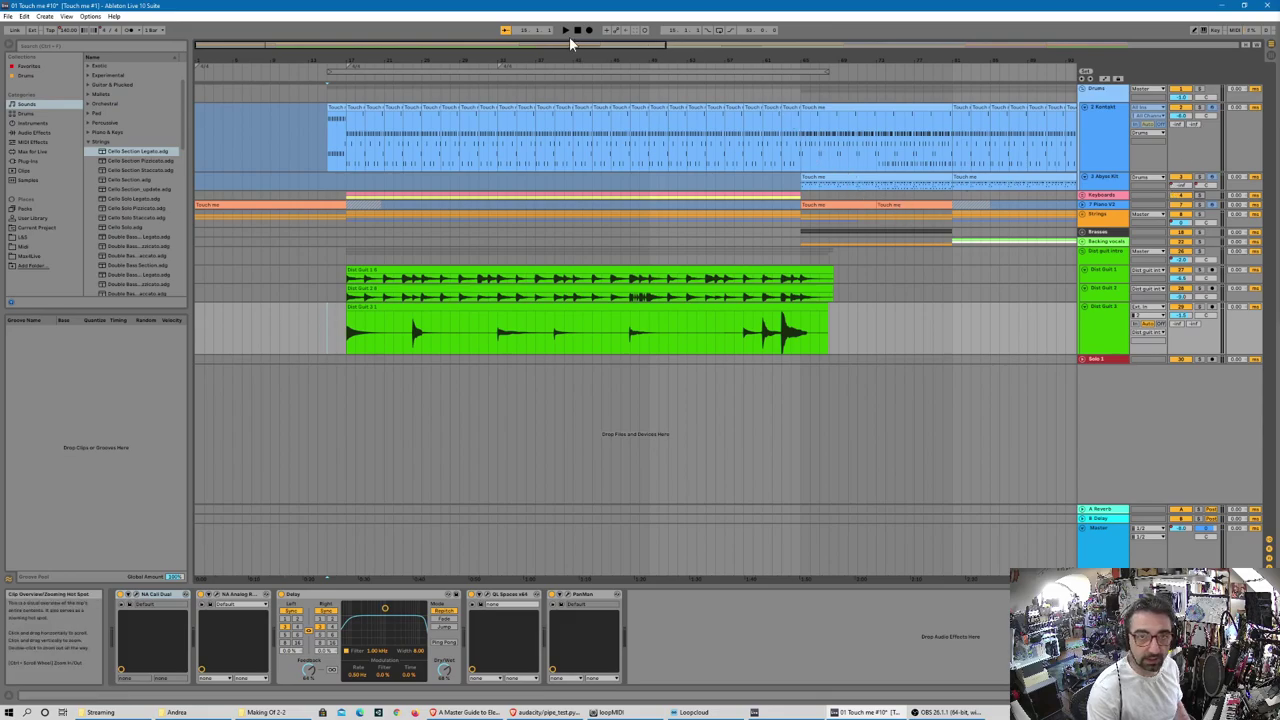
# - Set the start point in the Dist Guit 3 lane, play the guitar section, then stop
pyautogui.click(306, 335)
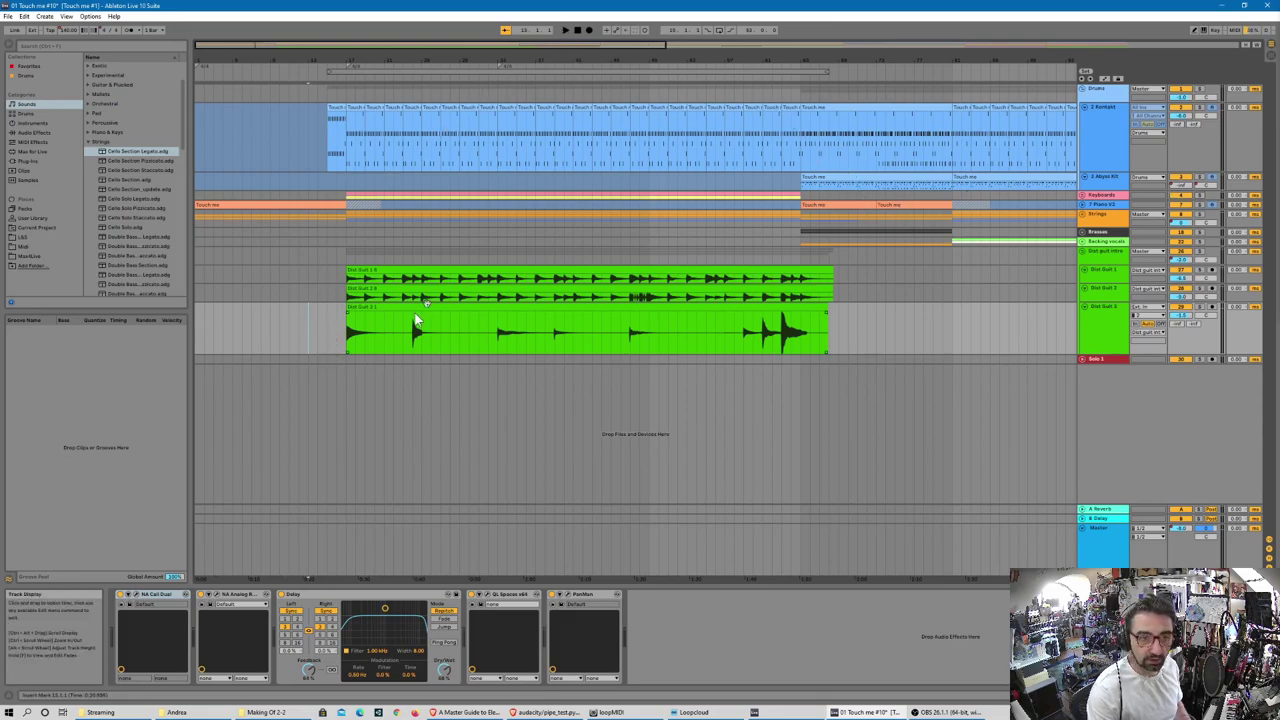
pyautogui.click(566, 31)
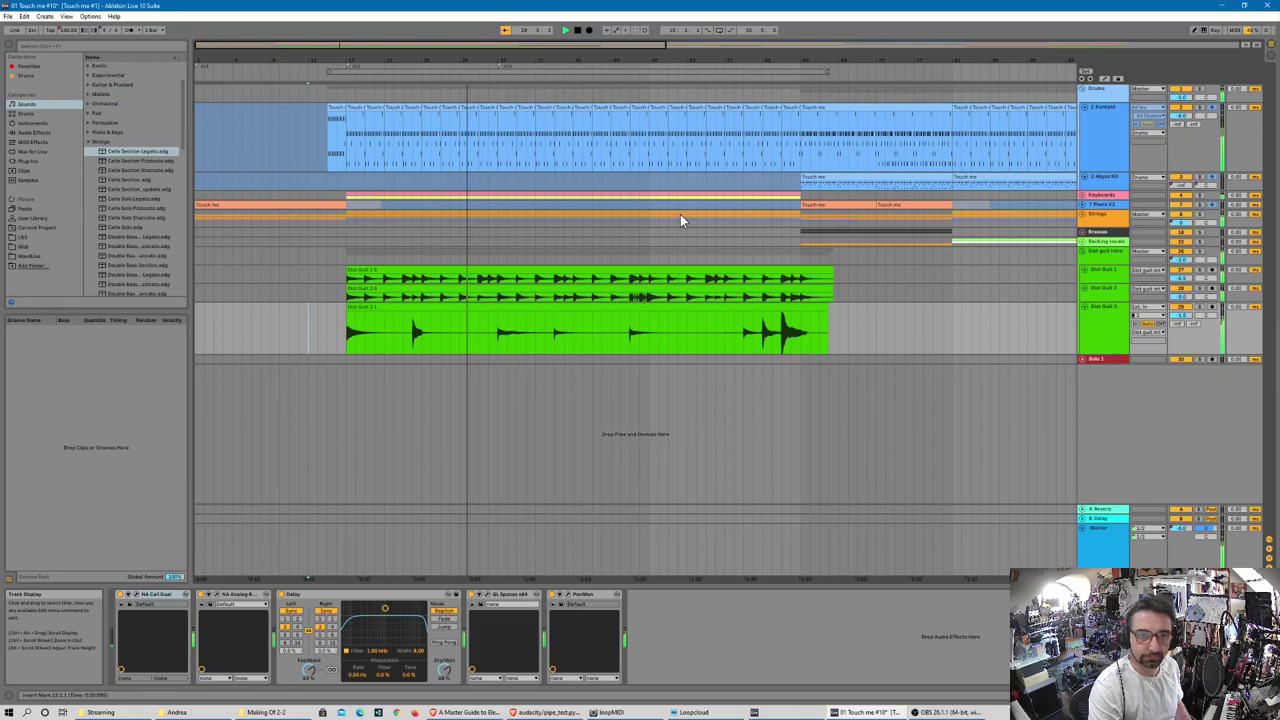
pyautogui.click(577, 31)
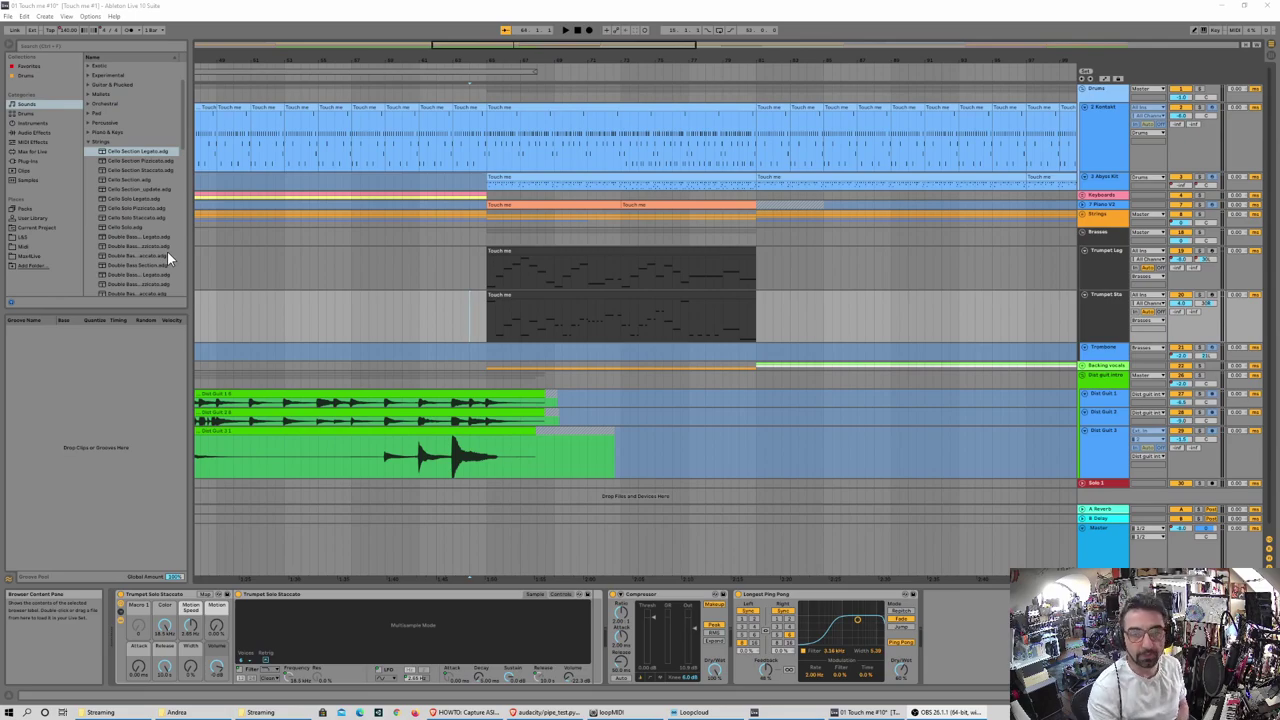
# - Play the brass section briefly, stop, and return the song position to the start
pyautogui.press('space')
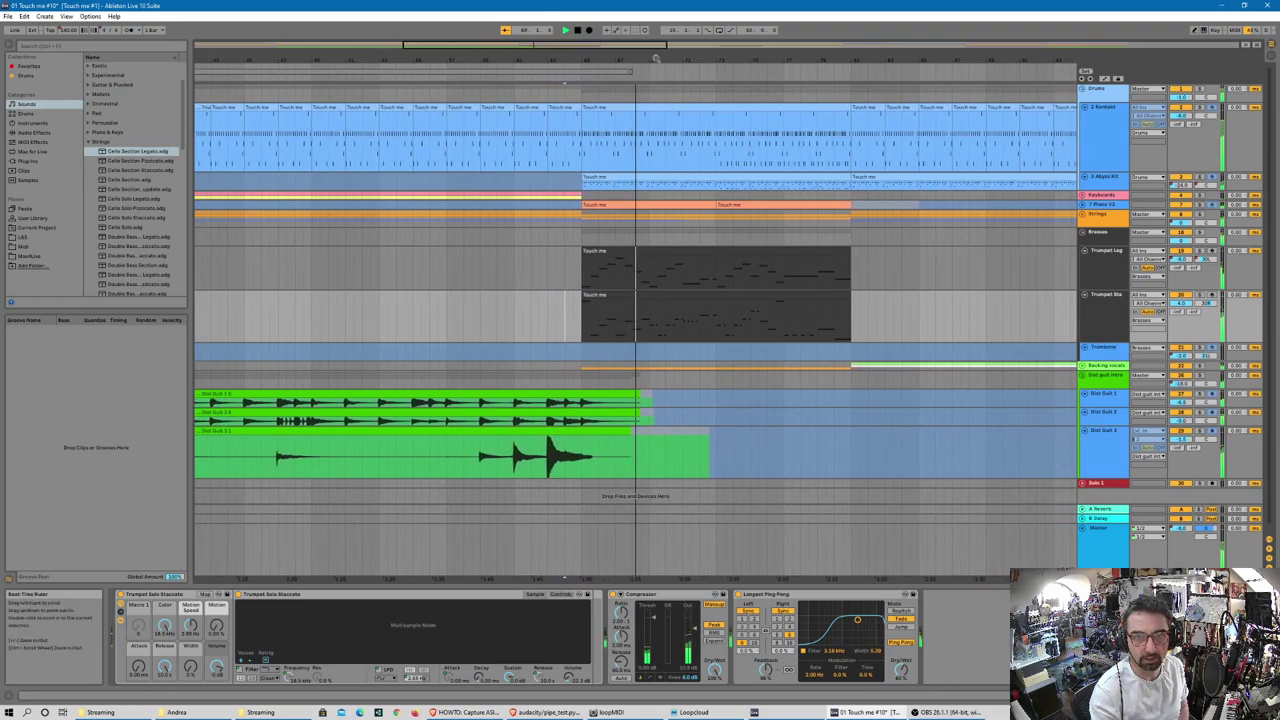
pyautogui.click(578, 31)
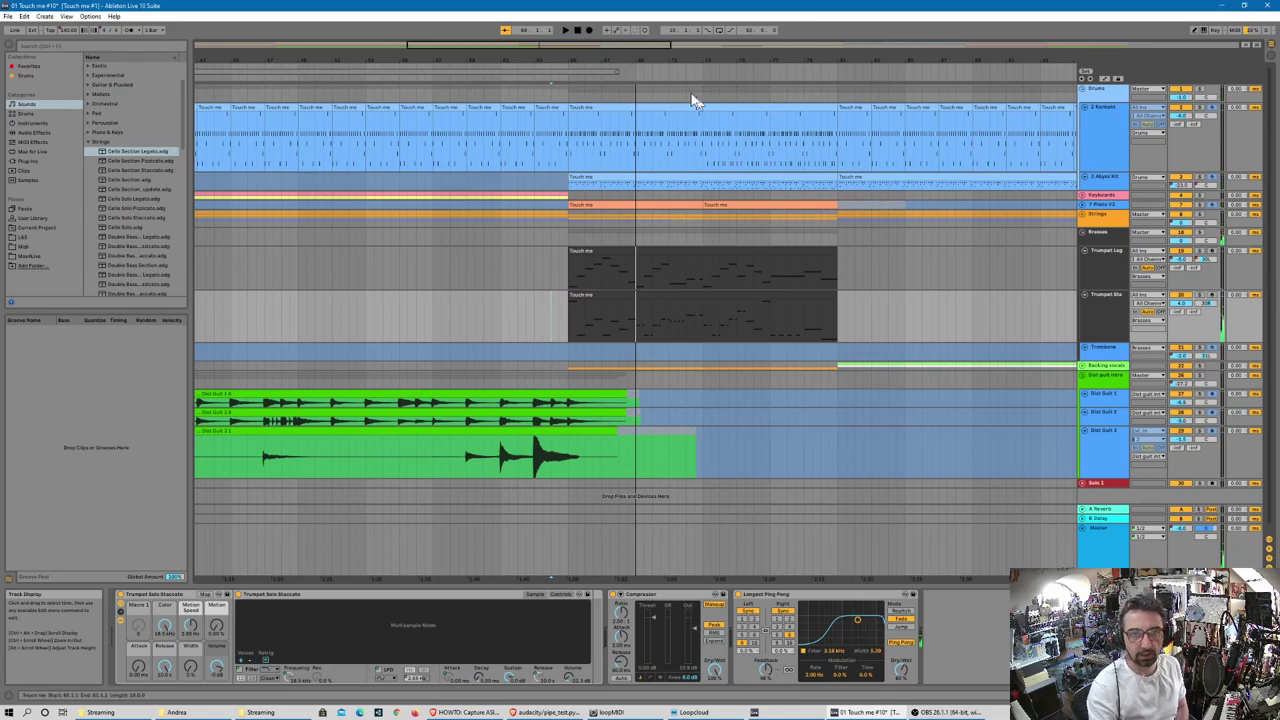
pyautogui.click(578, 31)
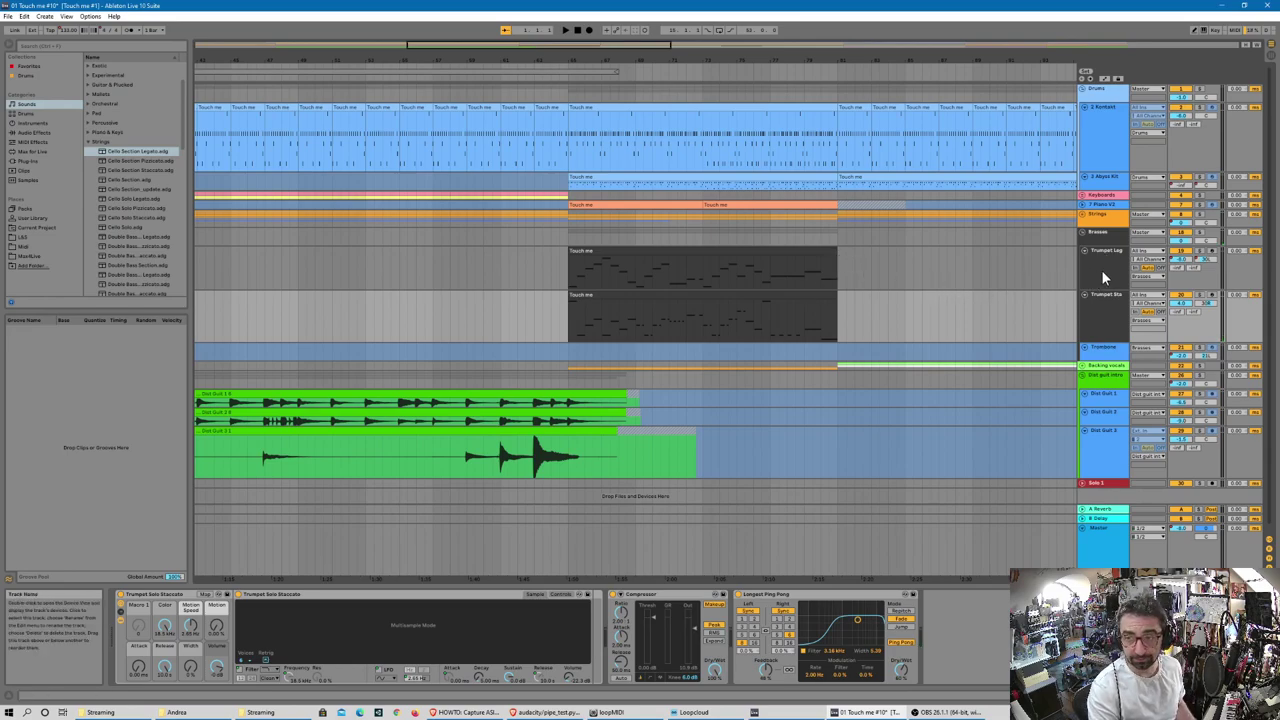
# - Compare the Trumpet Leg and Trumpet Sta device chains, zooming in on Trumpet Solo Staccato
pyautogui.press('super+plus')
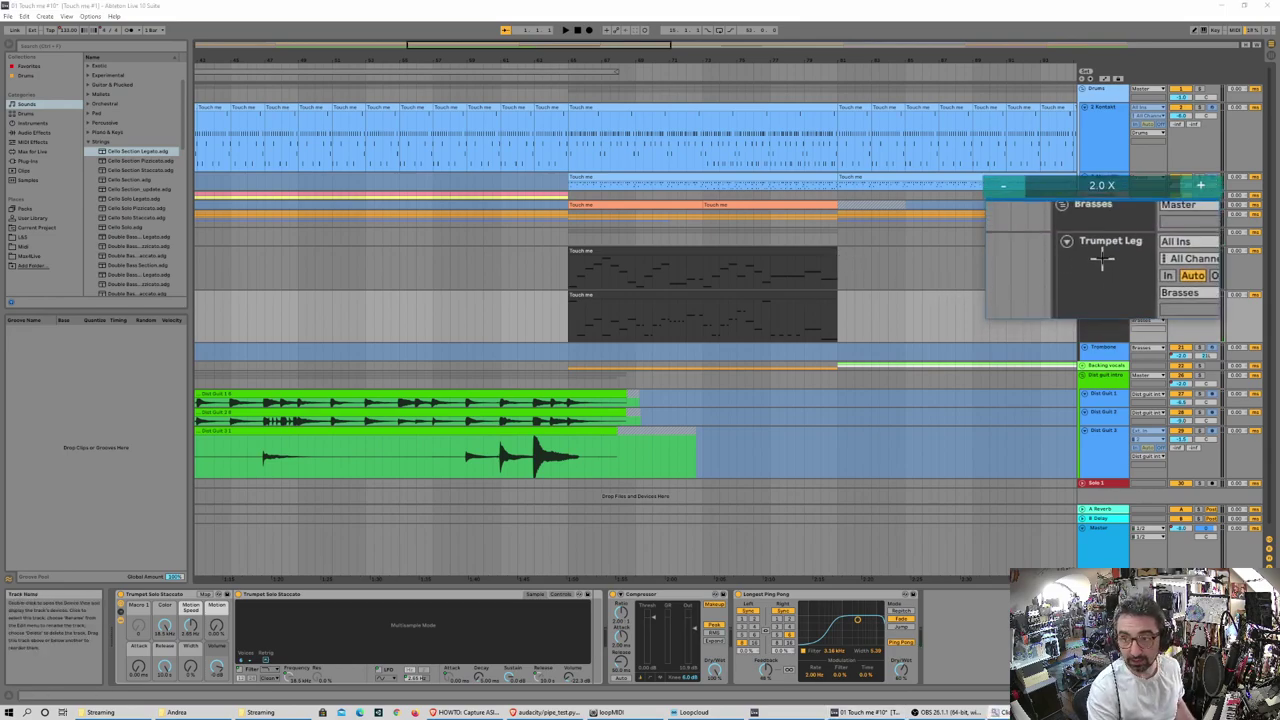
pyautogui.click(1104, 262)
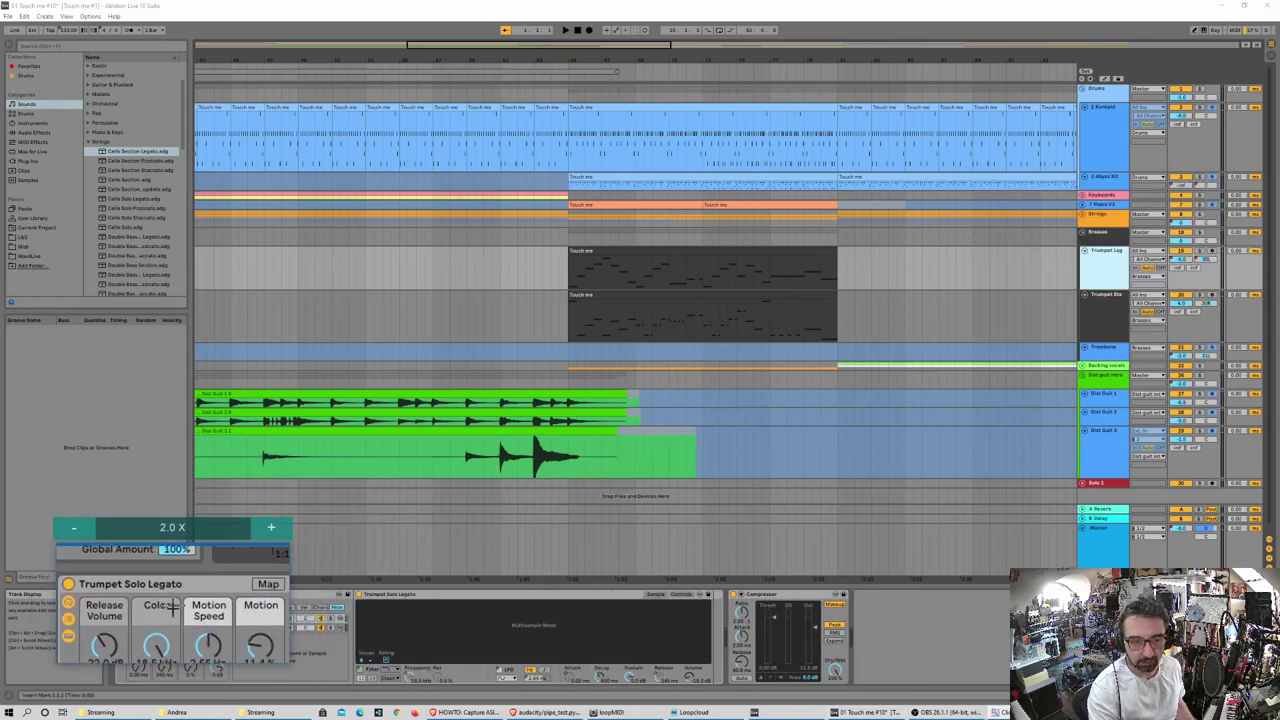
pyautogui.press('super+Escape')
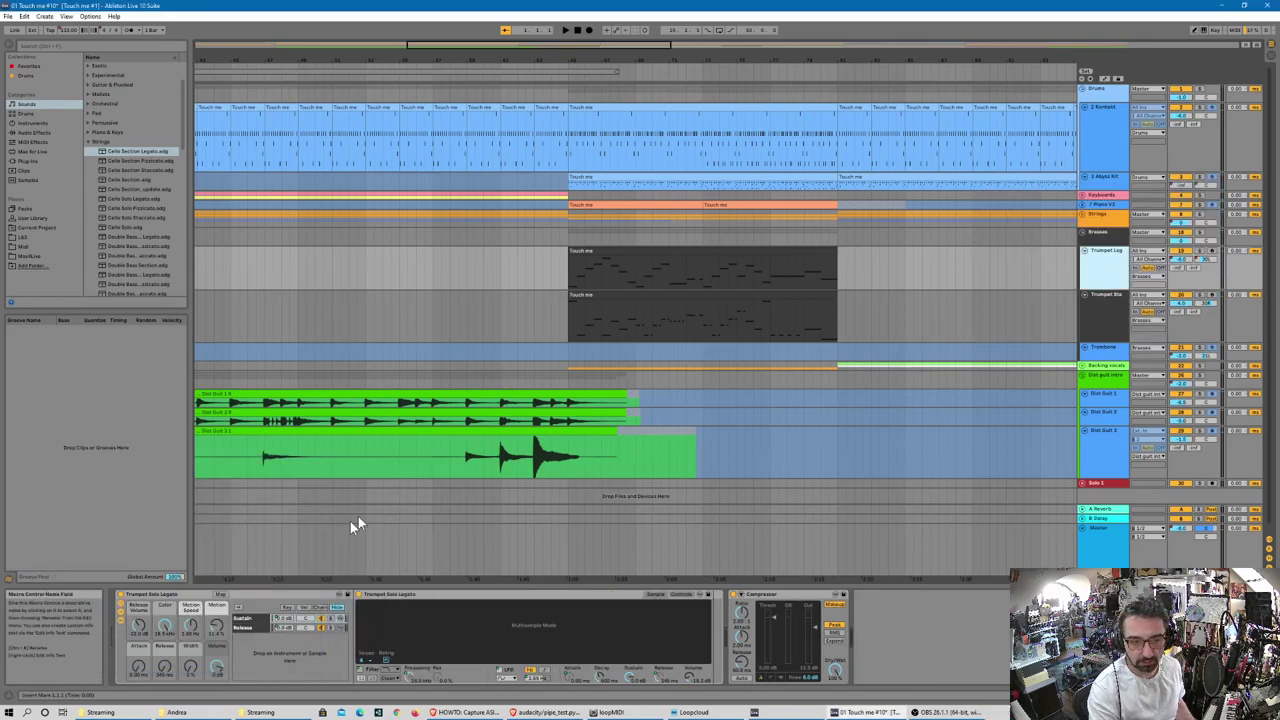
pyautogui.click(1115, 316)
pyautogui.press('super+plus')
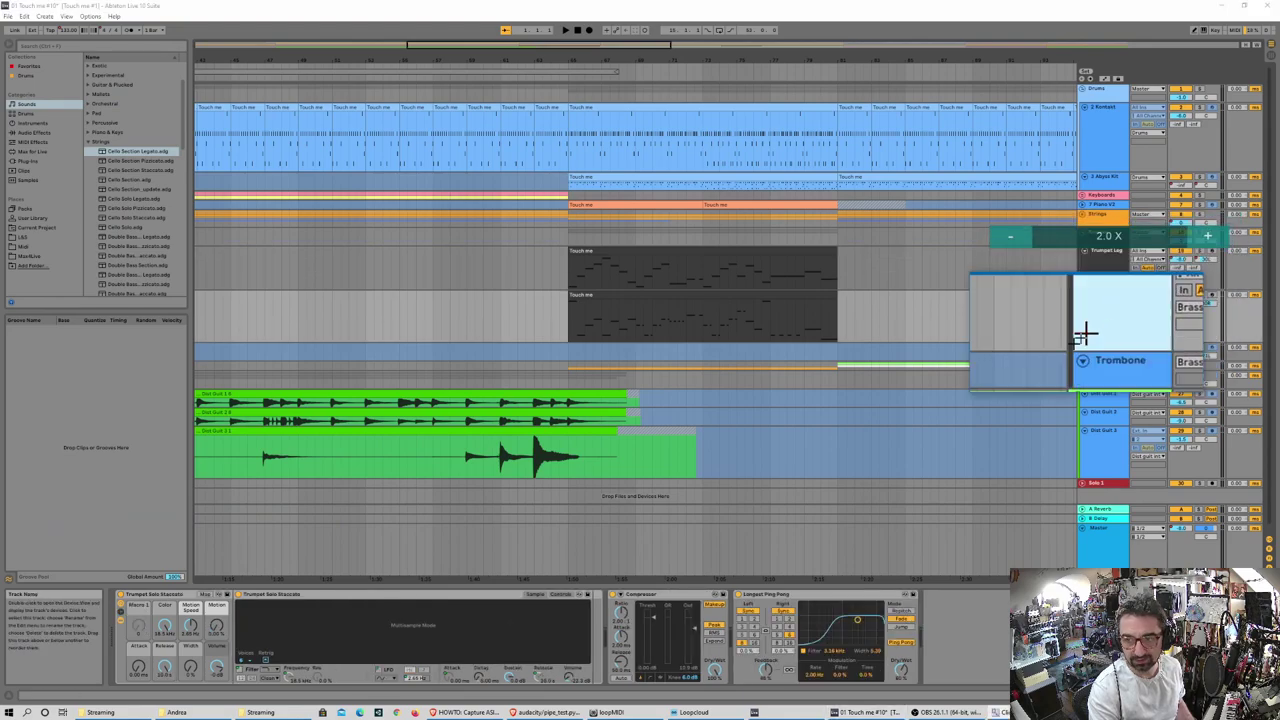
pyautogui.press('super+Escape')
pyautogui.press('super+plus')
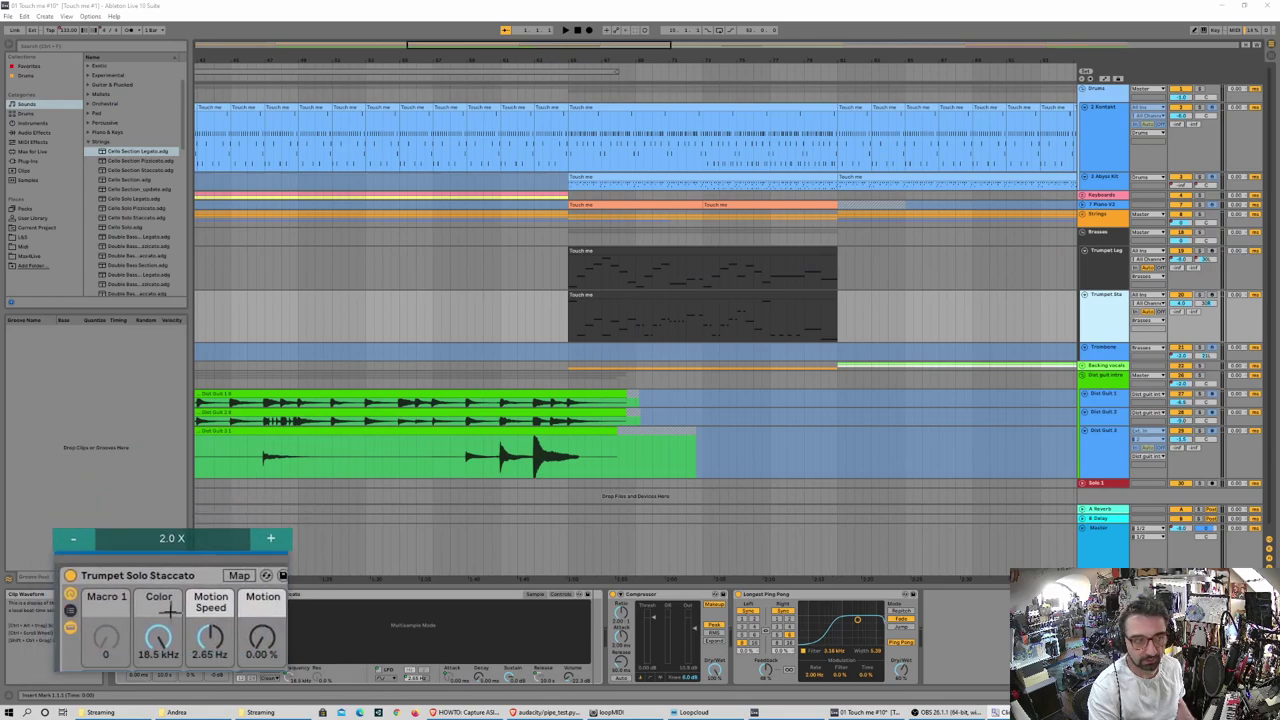
pyautogui.press('super+Escape')
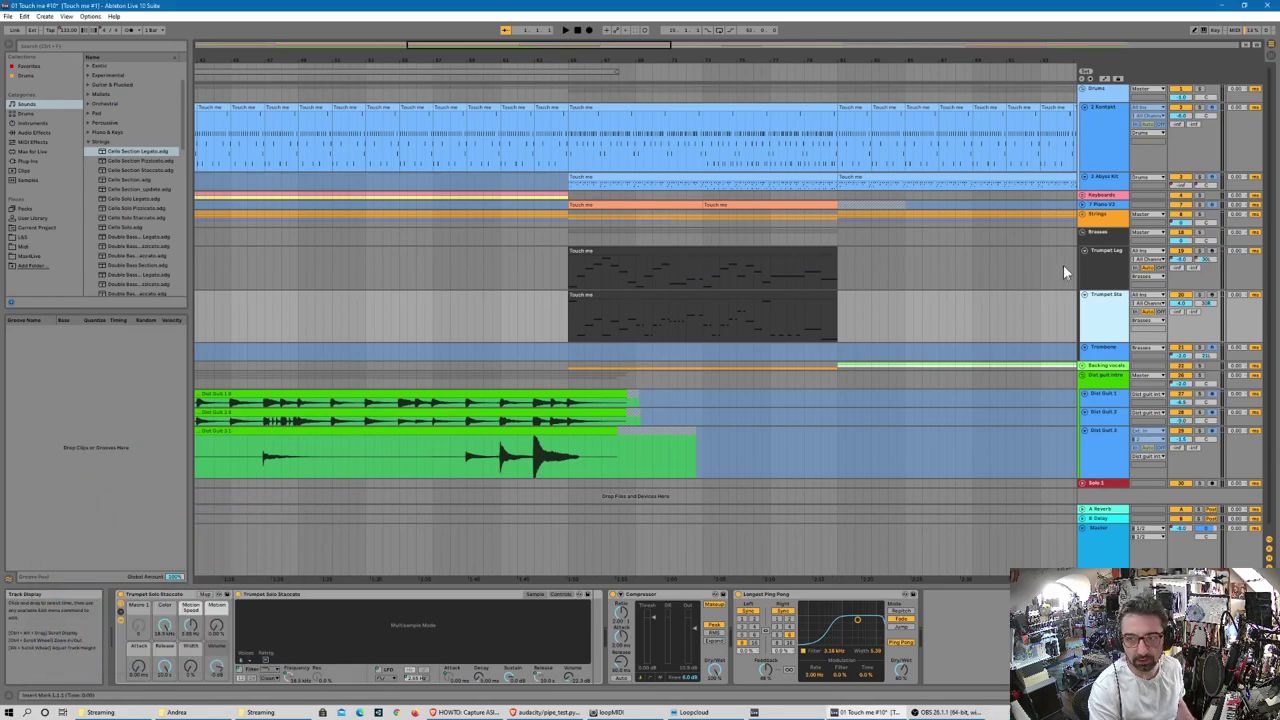
# - Show Trumpet Leg's Trumpet Solo Legato chain, set playback start in its lane, and solo it
pyautogui.click(1104, 266)
pyautogui.click(560, 277)
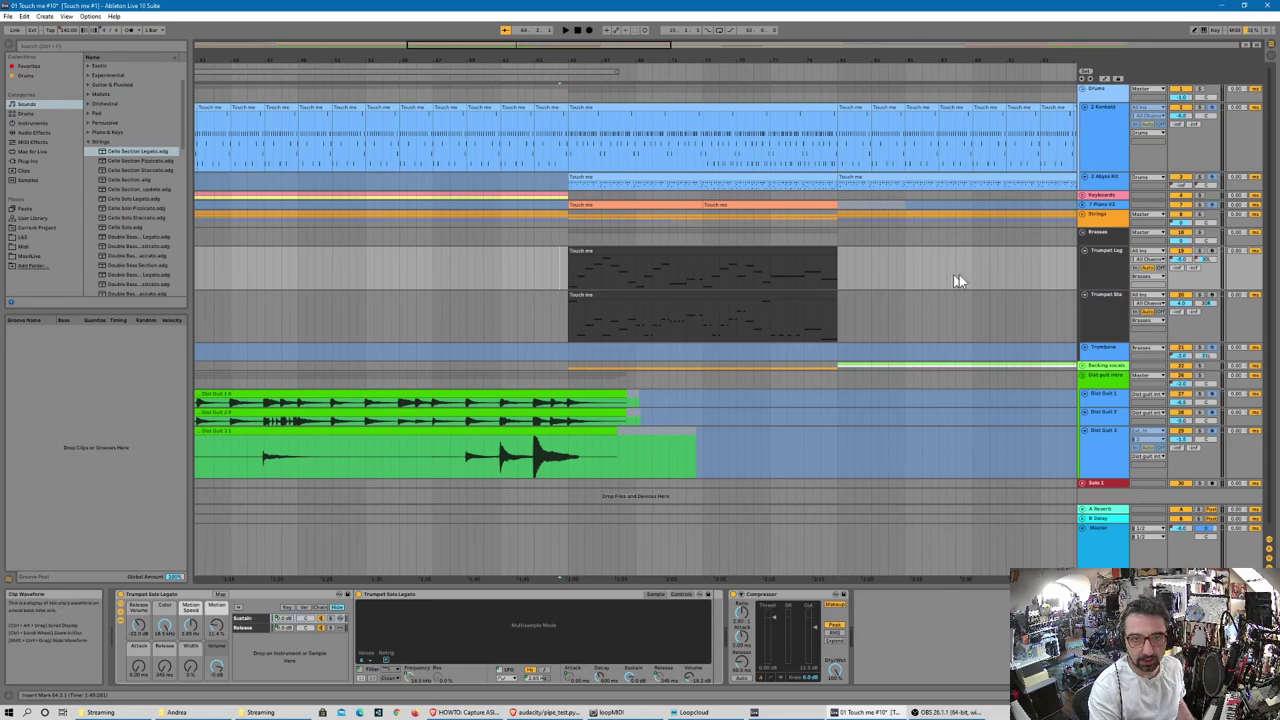
pyautogui.click(1202, 251)
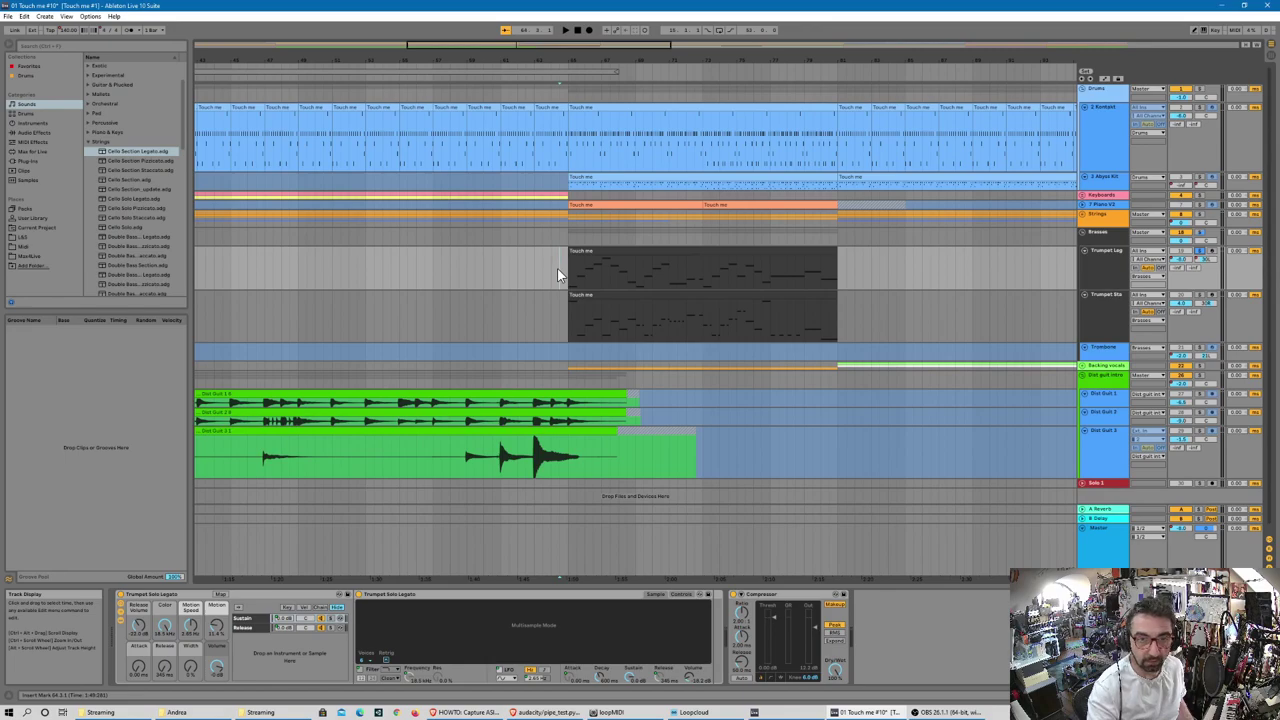
# - Play and stop the soloed Trumpet Leg part, then show Trumpet Sta's Trumpet Solo Staccato chain
pyautogui.click(565, 32)
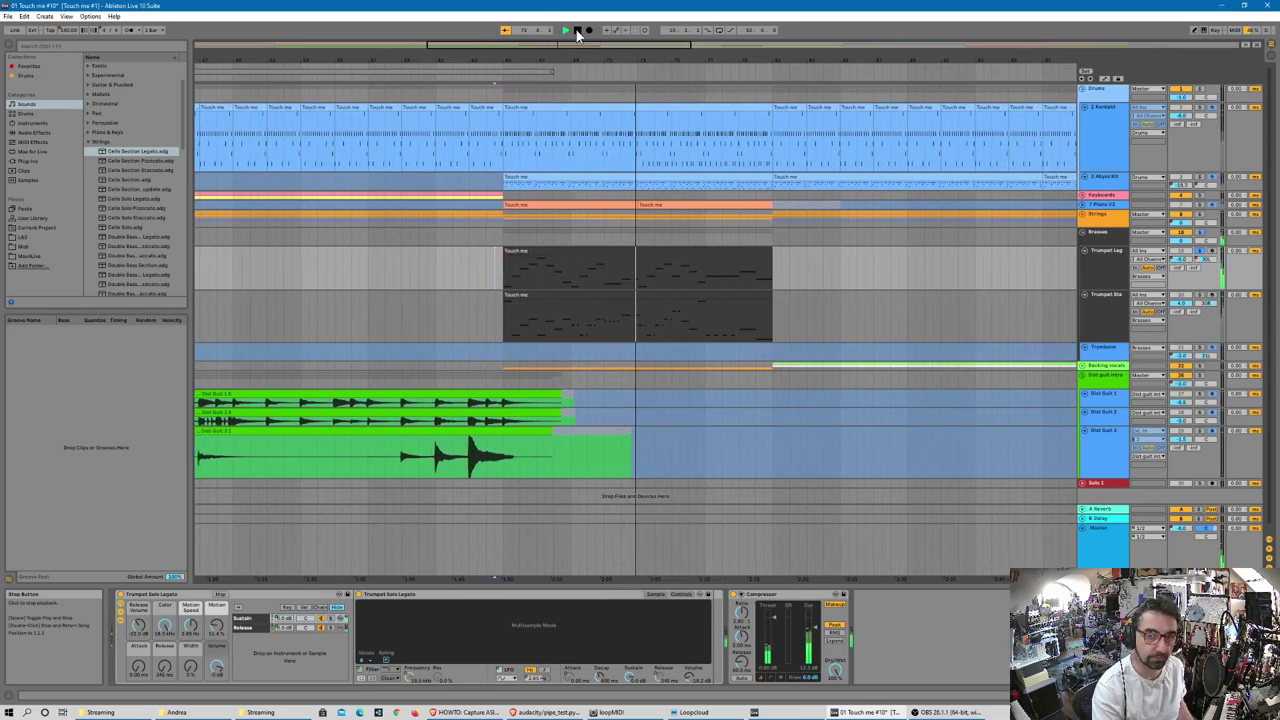
pyautogui.click(577, 31)
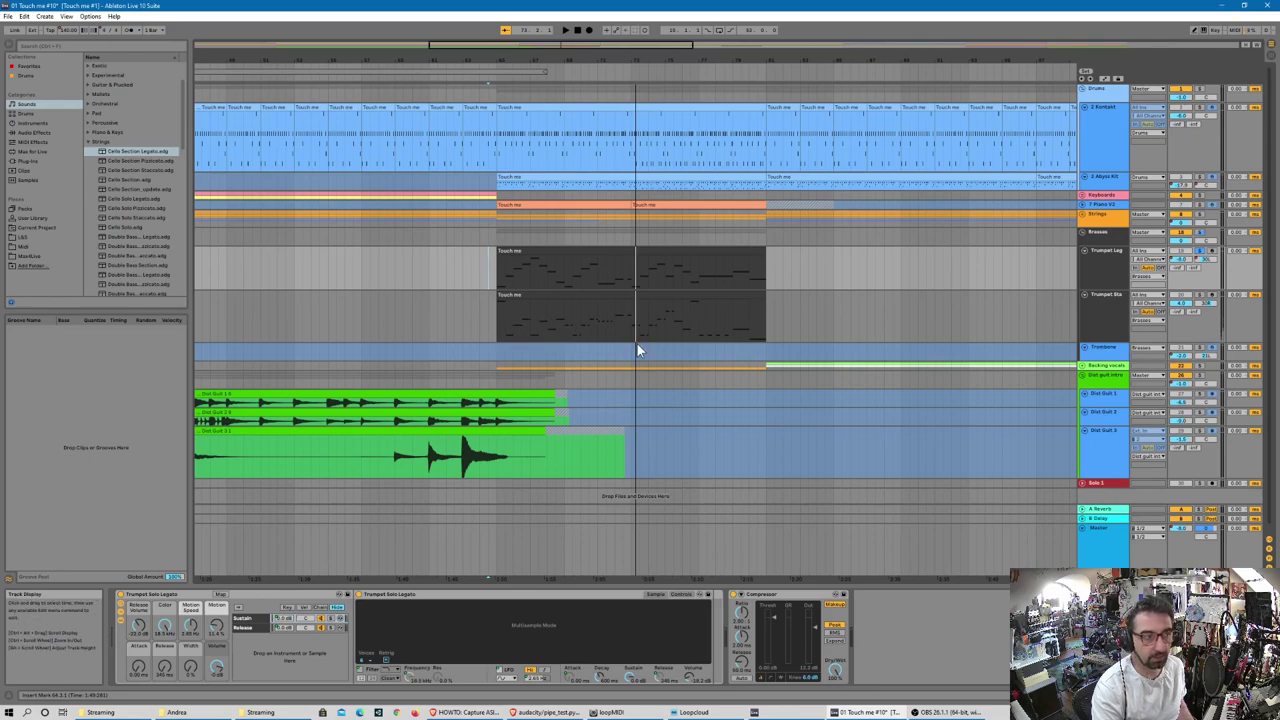
pyautogui.click(1110, 318)
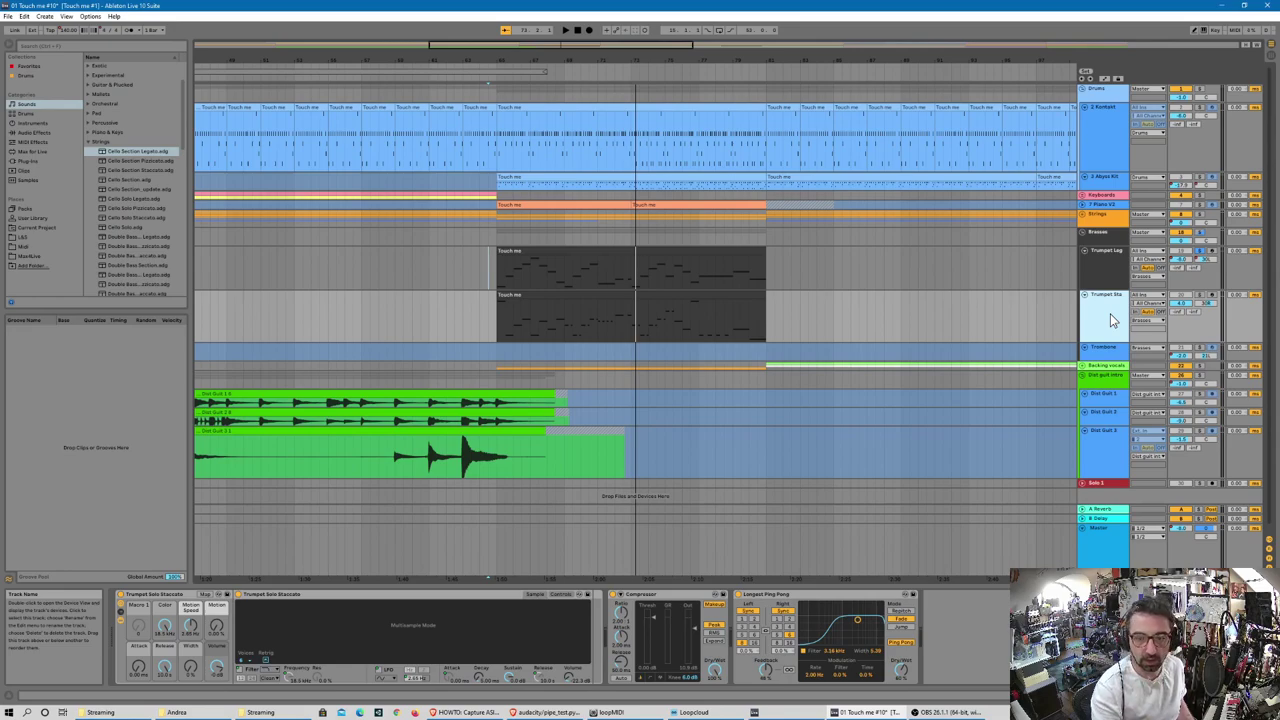
# - Inspect Trumpet Sta's effect devices up close, then place the insert marker at 64.2.1
pyautogui.press('super+plus')
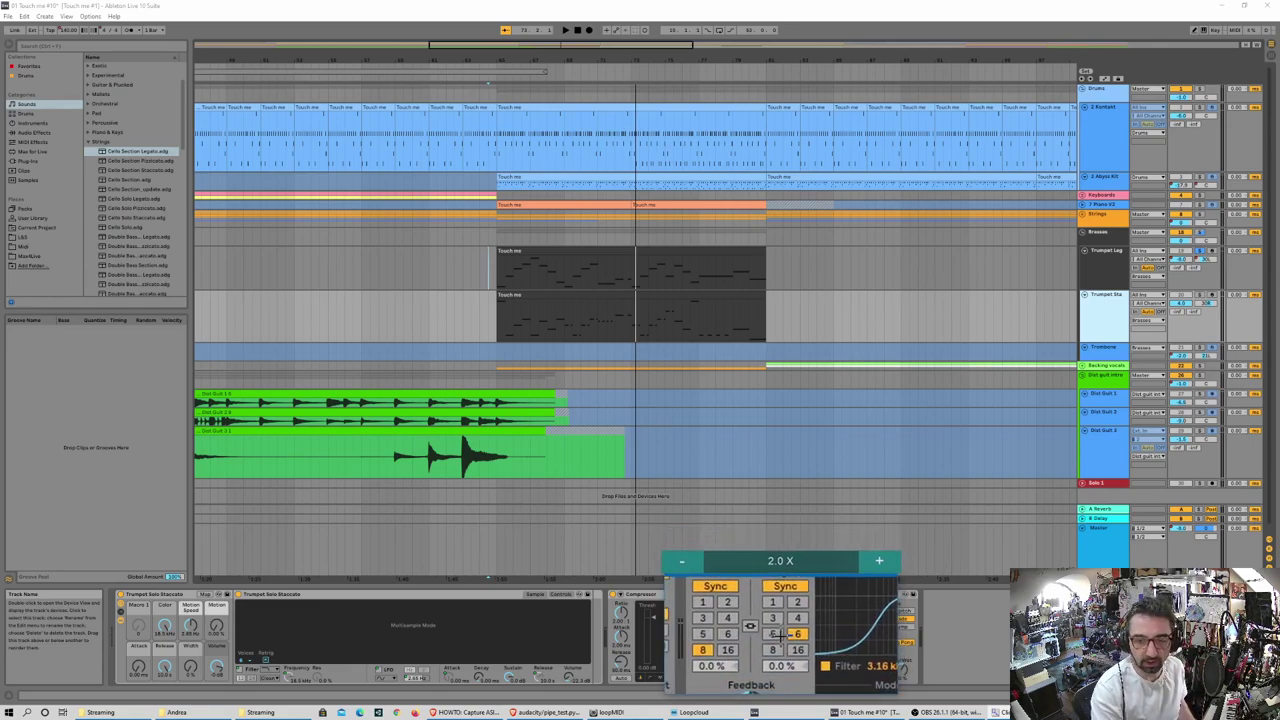
pyautogui.press('super+Escape')
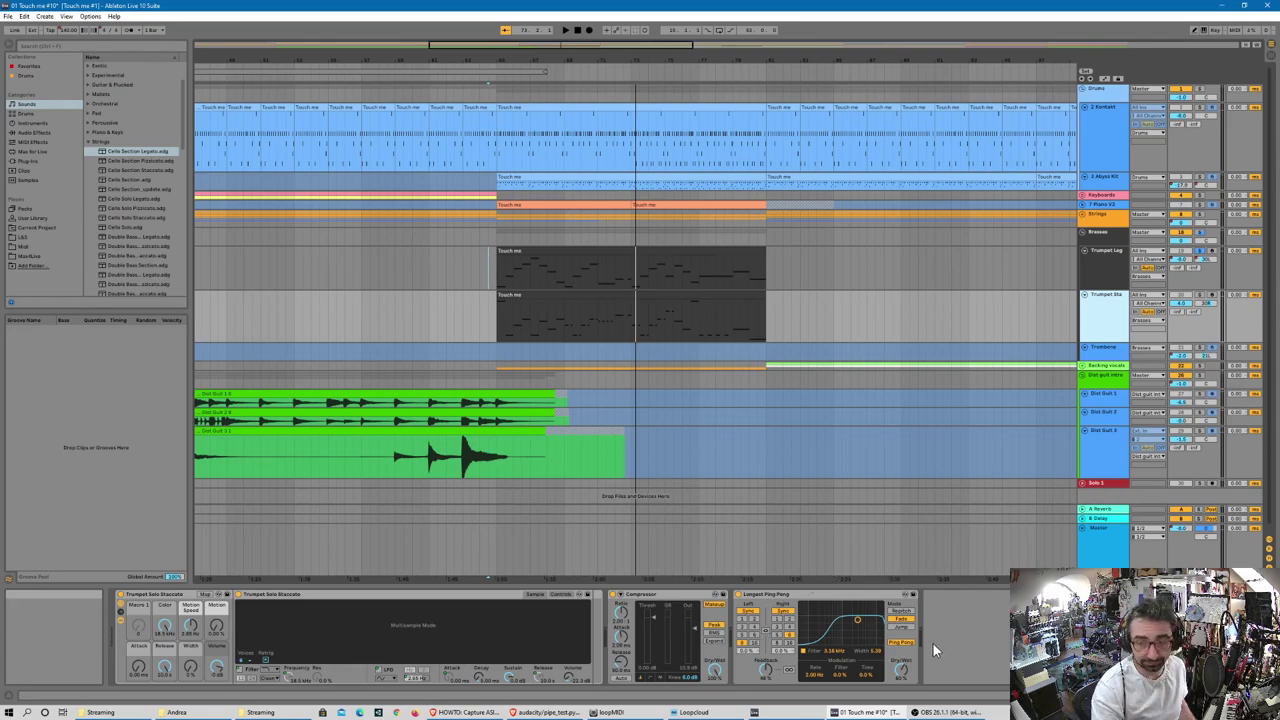
pyautogui.click(508, 332)
pyautogui.click(488, 327)
# - Solo Trumpet Sta, move the start to 63.3.1, play it, and stop partway through
pyautogui.click(1199, 297)
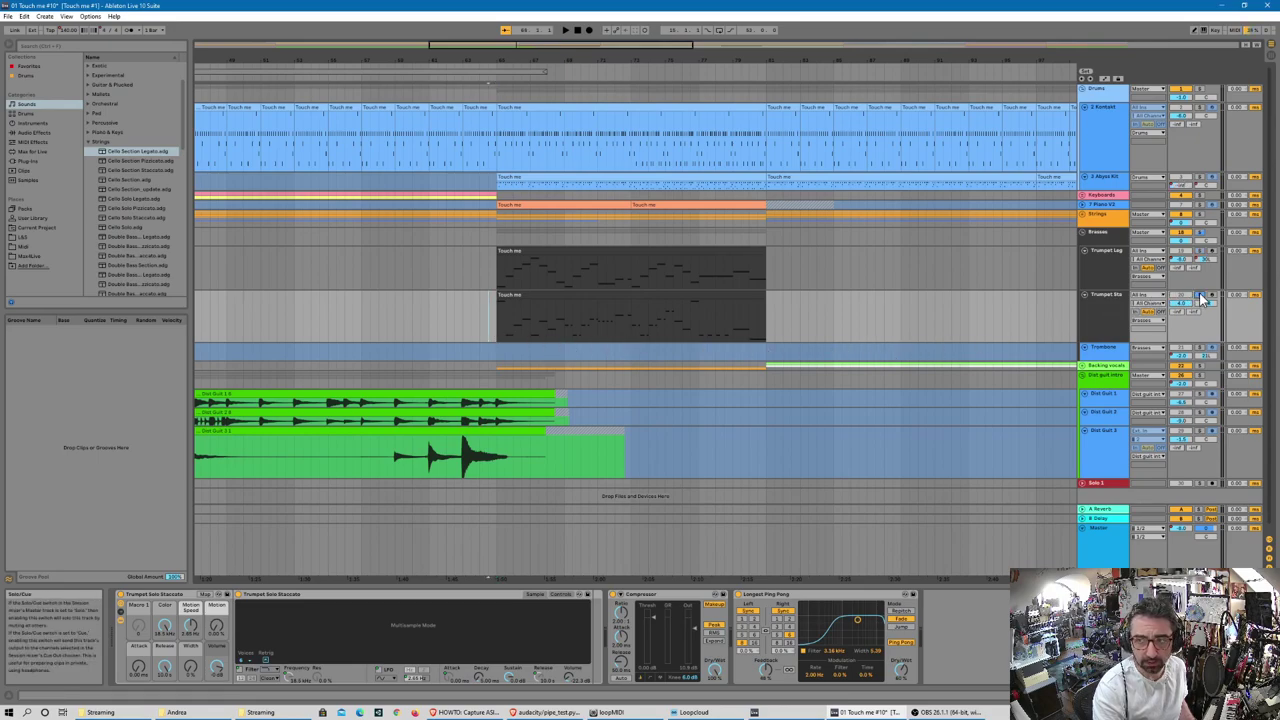
pyautogui.click(474, 322)
pyautogui.press('space')
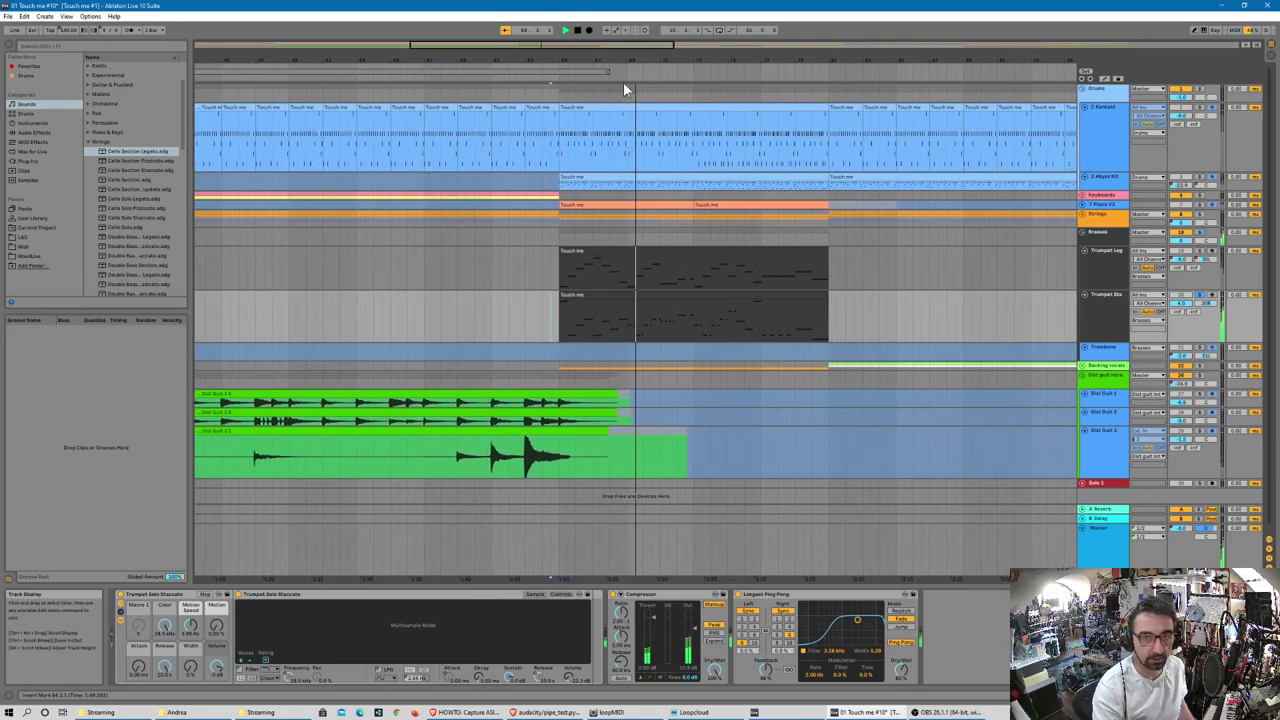
pyautogui.click(577, 30)
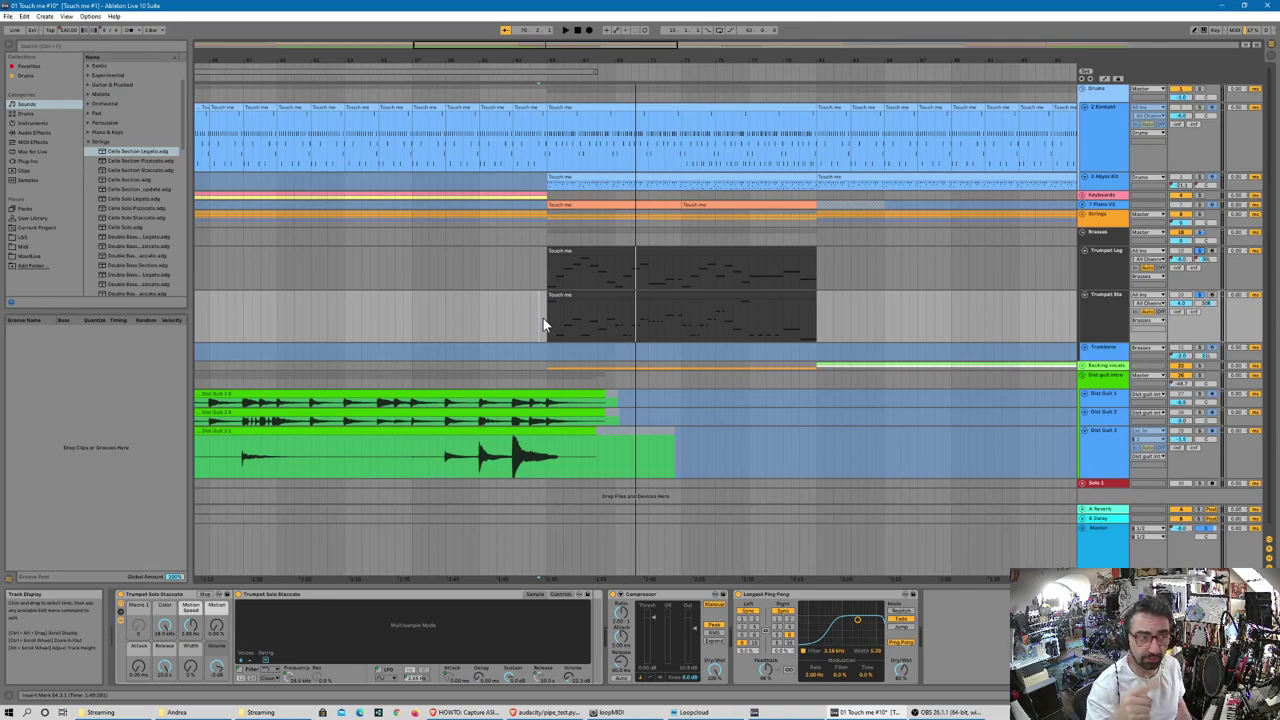
# - Play and stop the arrangement, solo the Brasses group, and show Trumpet Leg's Trumpet Solo Legato instrument
pyautogui.click(565, 30)
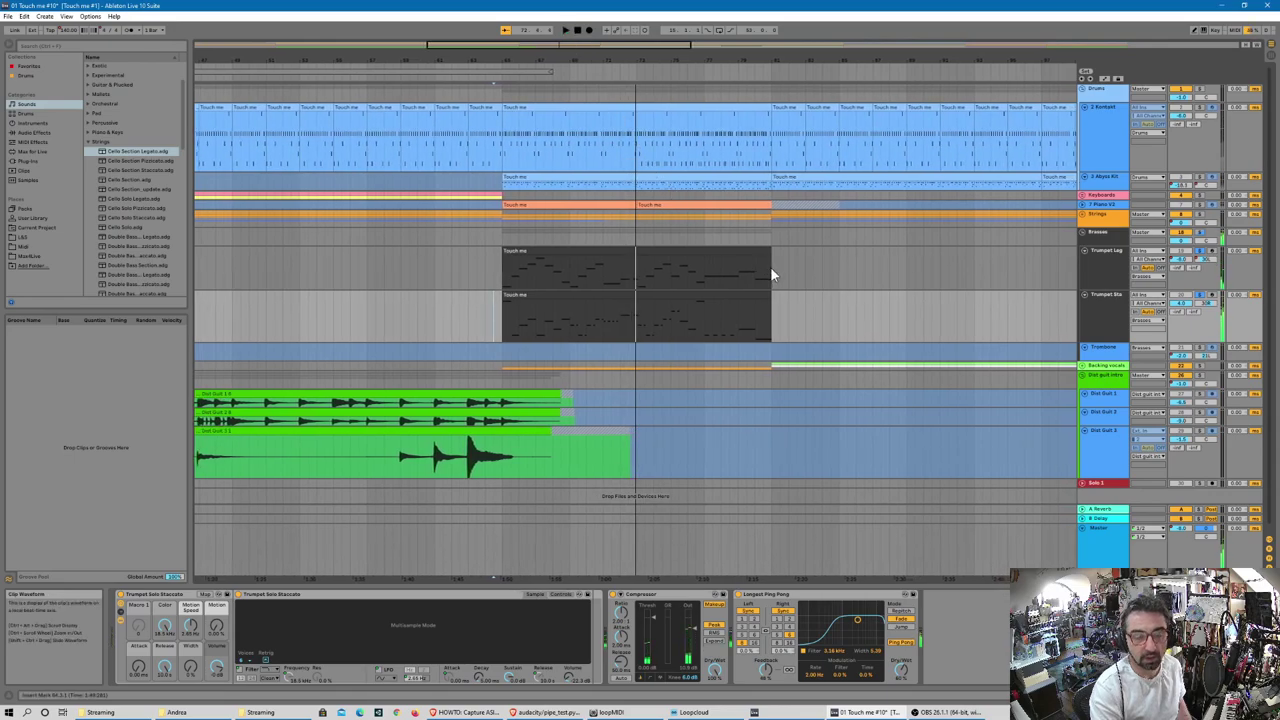
pyautogui.click(577, 30)
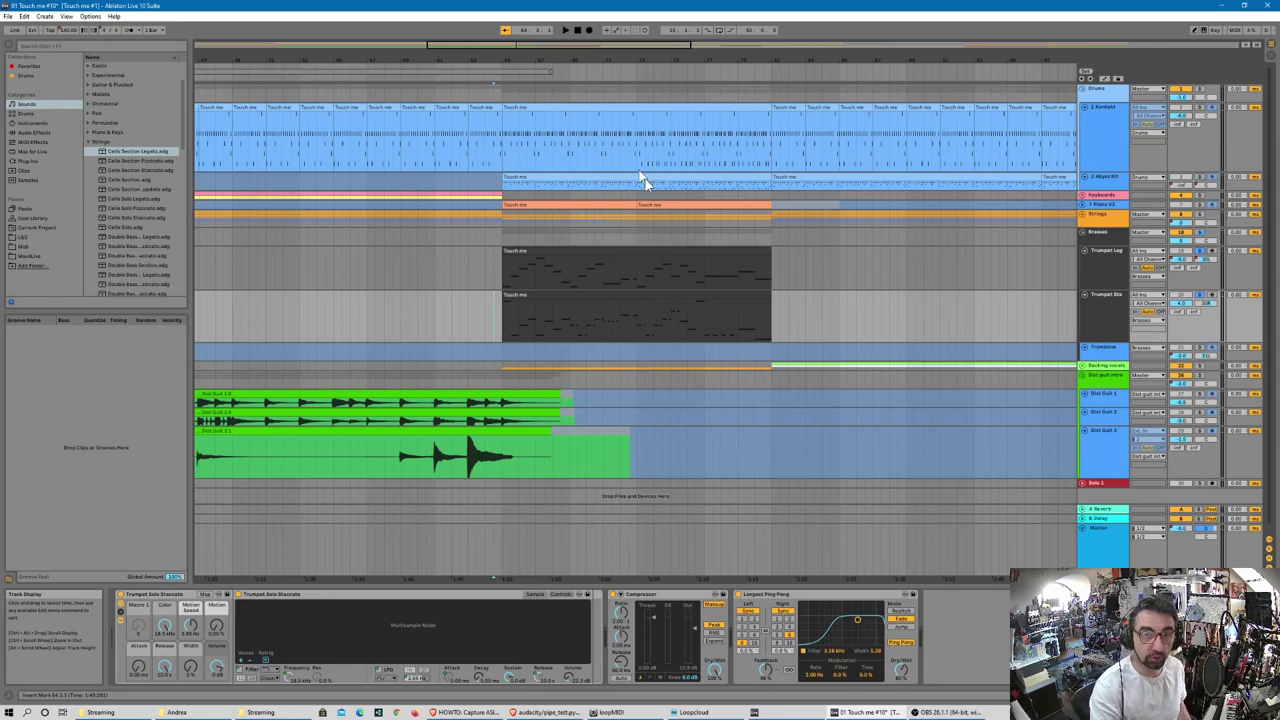
pyautogui.click(1199, 232)
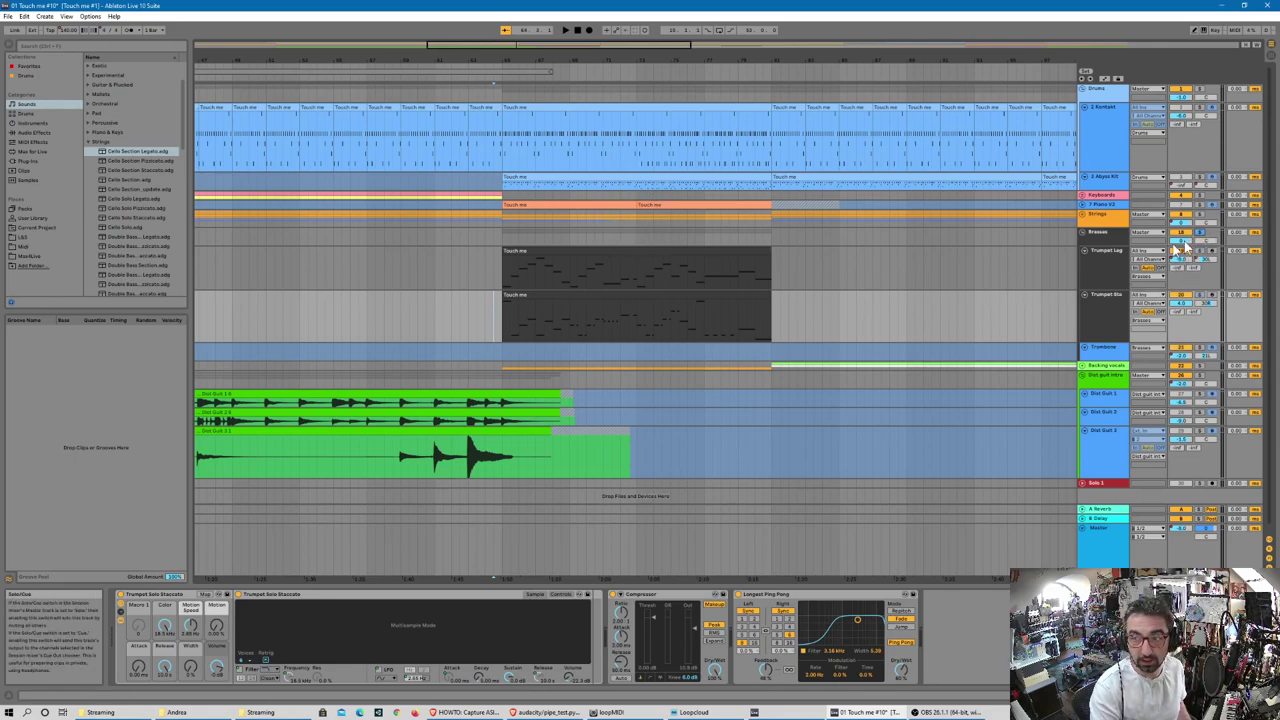
pyautogui.click(468, 272)
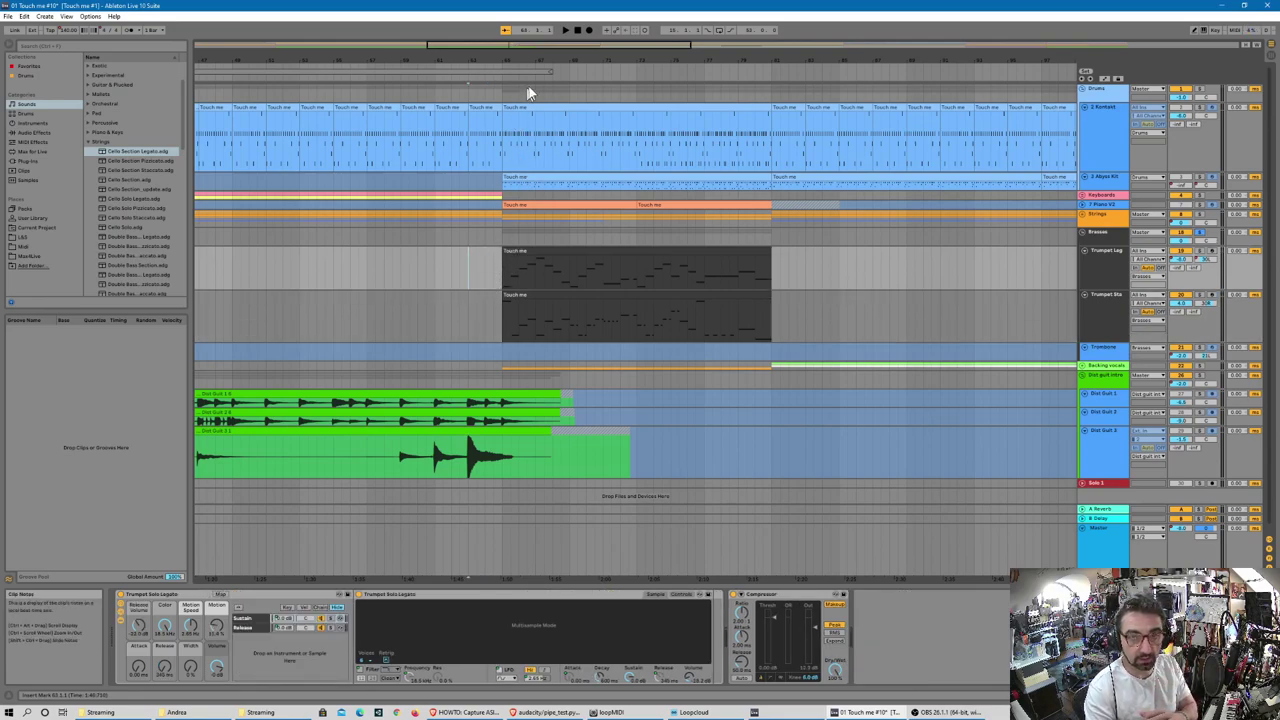
# - Play the trumpet section while viewing the Trumpet Sta track's staccato instrument, then stop playback
pyautogui.click(566, 31)
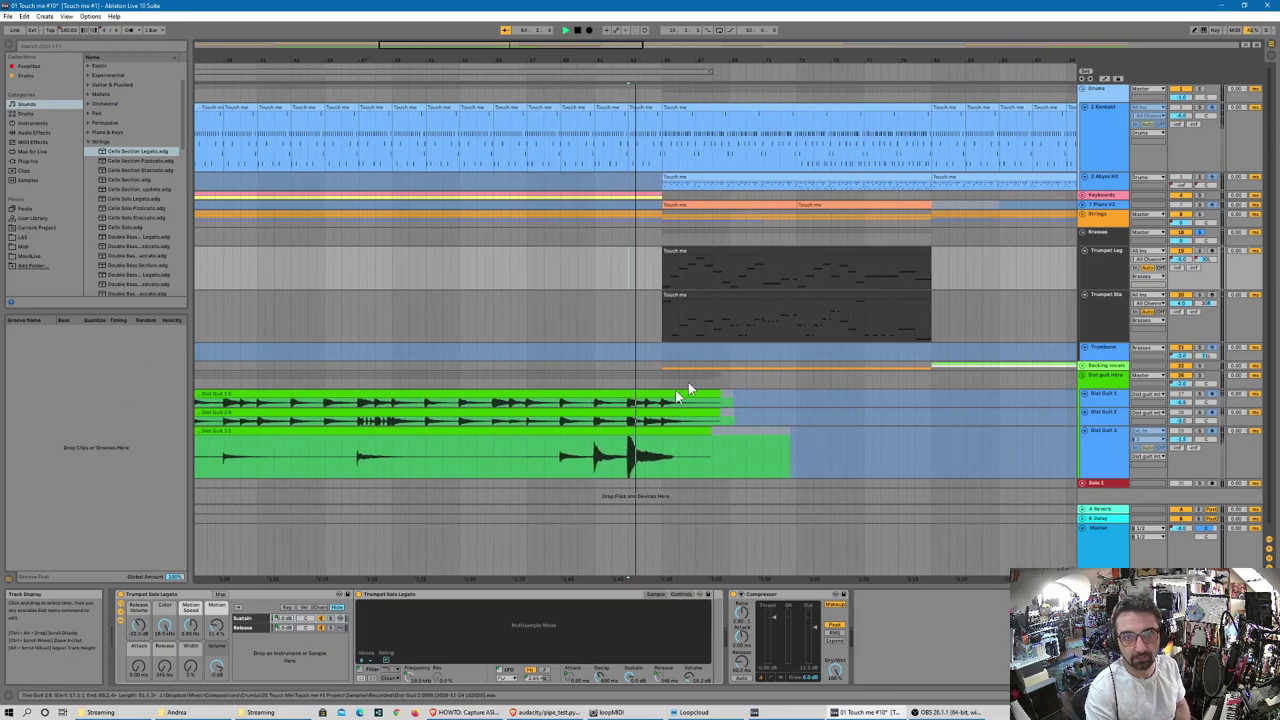
pyautogui.click(922, 316)
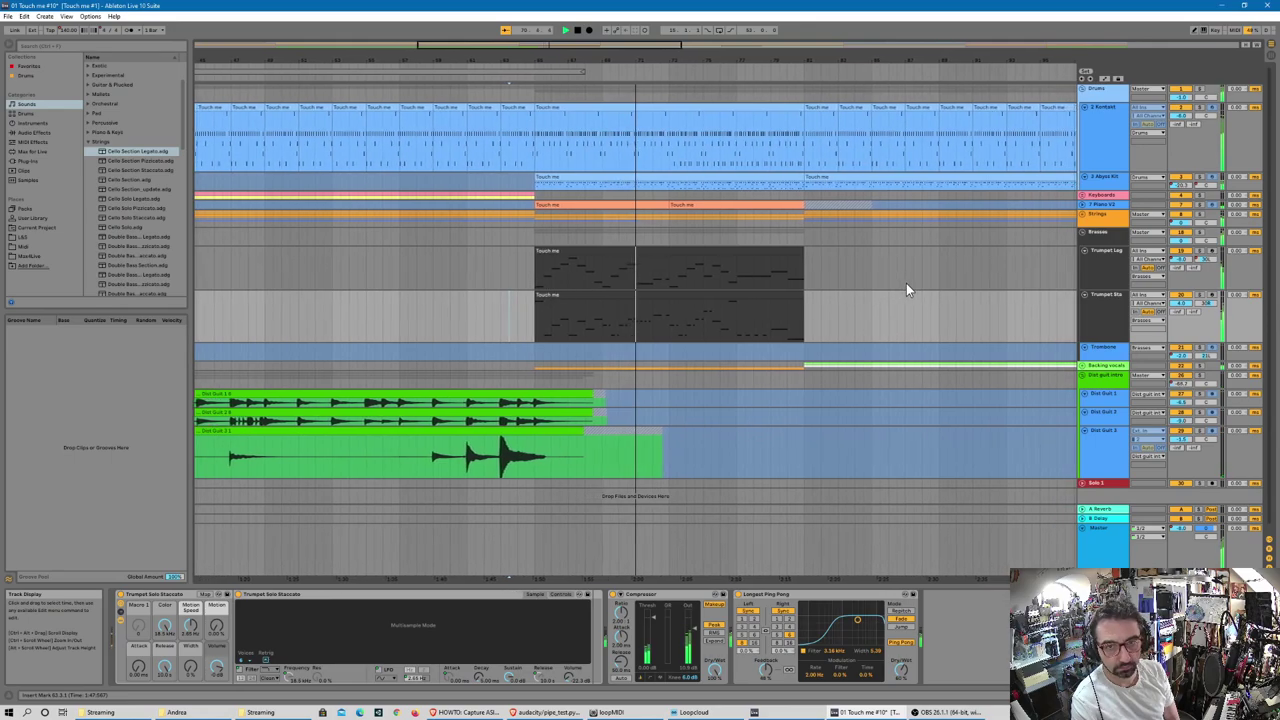
pyautogui.scroll(-1, 906, 283)
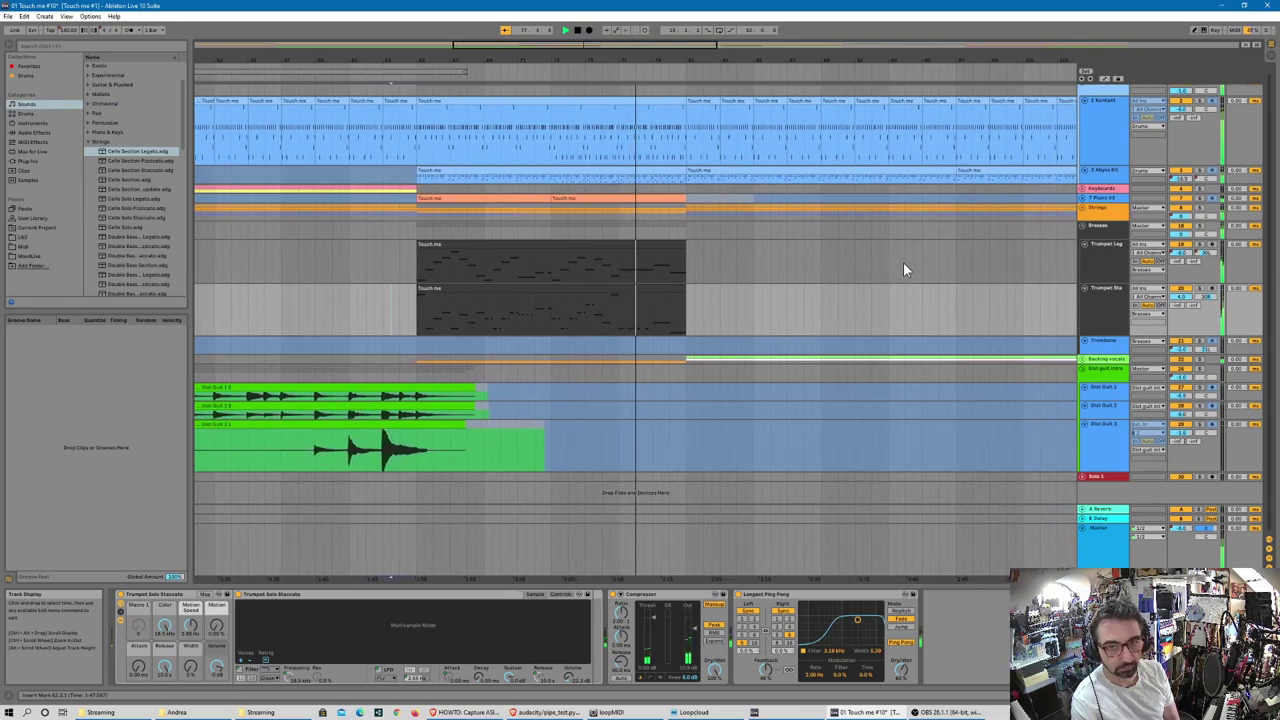
pyautogui.click(578, 31)
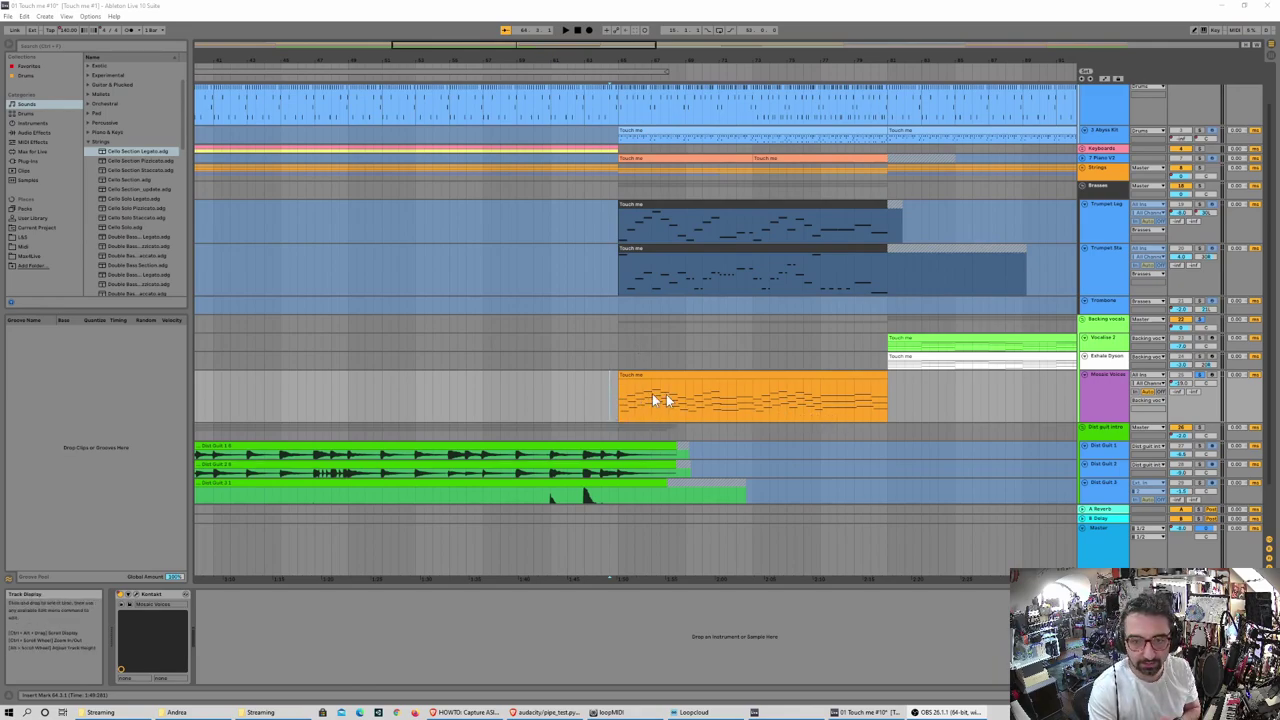
# - Select the Mosaic Voices track and open its Kontakt window showing the Heavyocity Voices mixer
pyautogui.click(1108, 393)
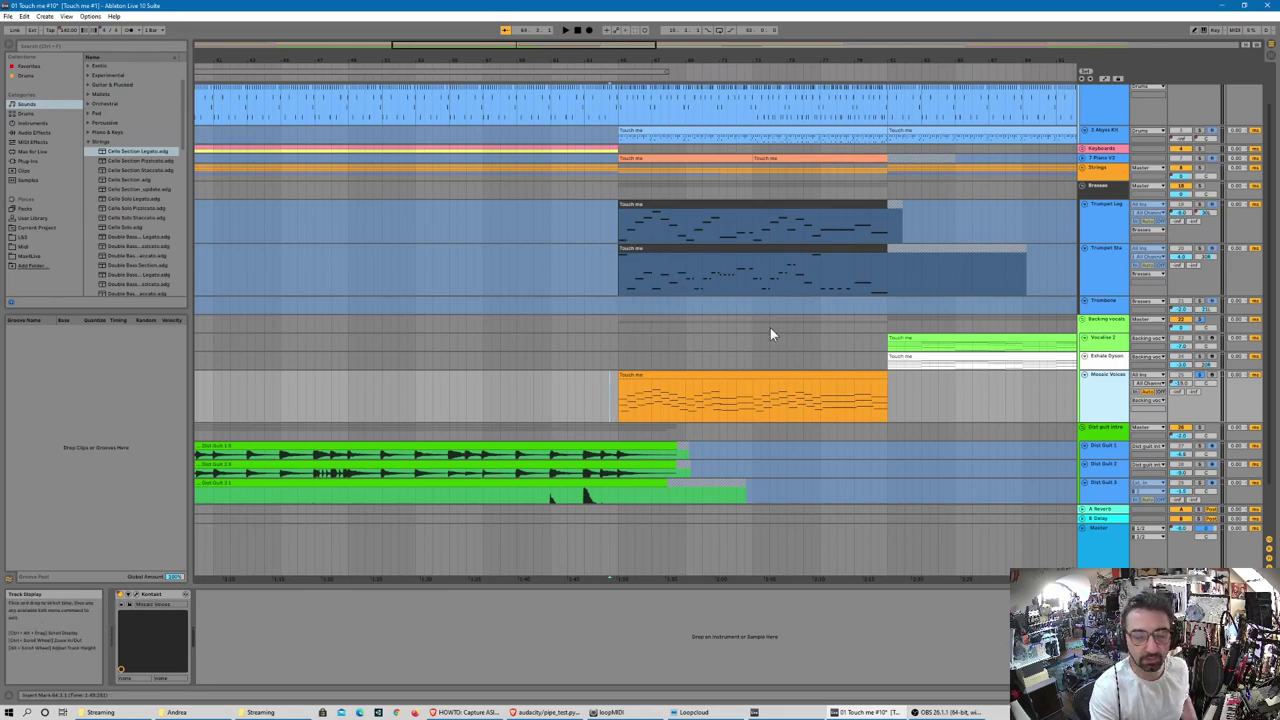
pyautogui.click(138, 597)
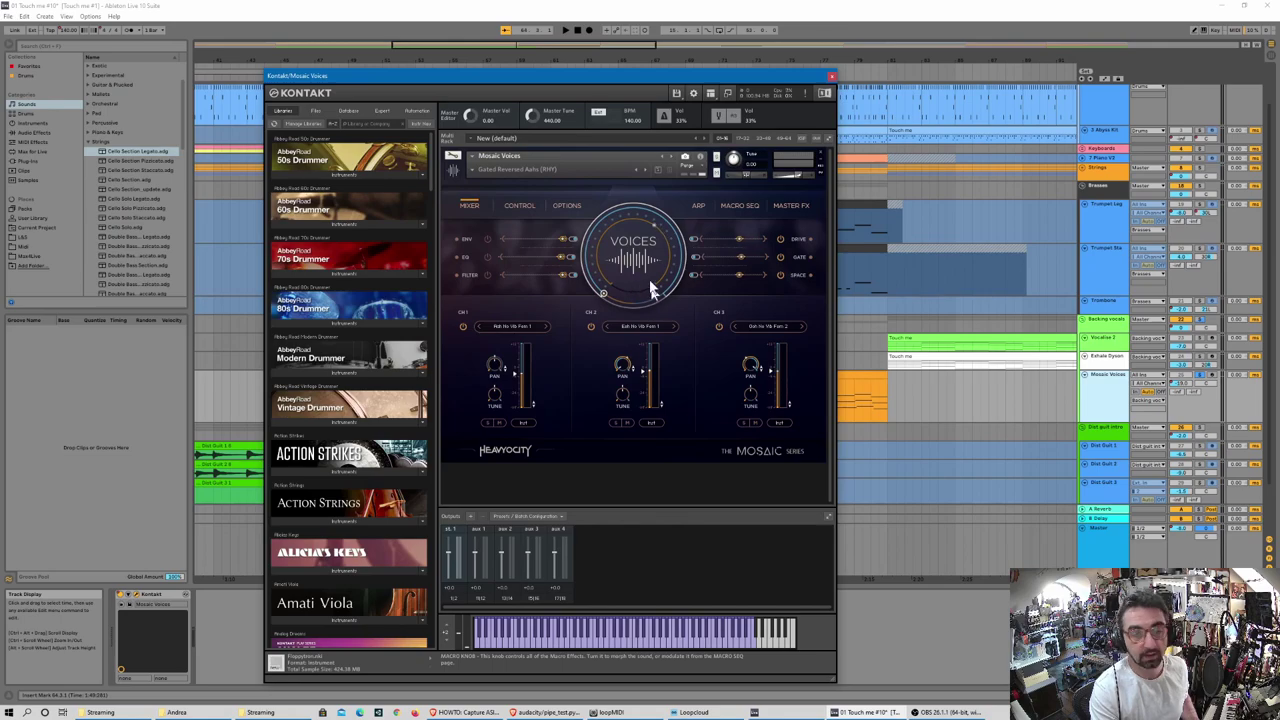
# - Play and stop the arrangement to hear the Gated Reversed Aahs patch, resizing and repositioning the Kontakt window
pyautogui.moveTo(608, 75); pyautogui.dragTo(454, 93)
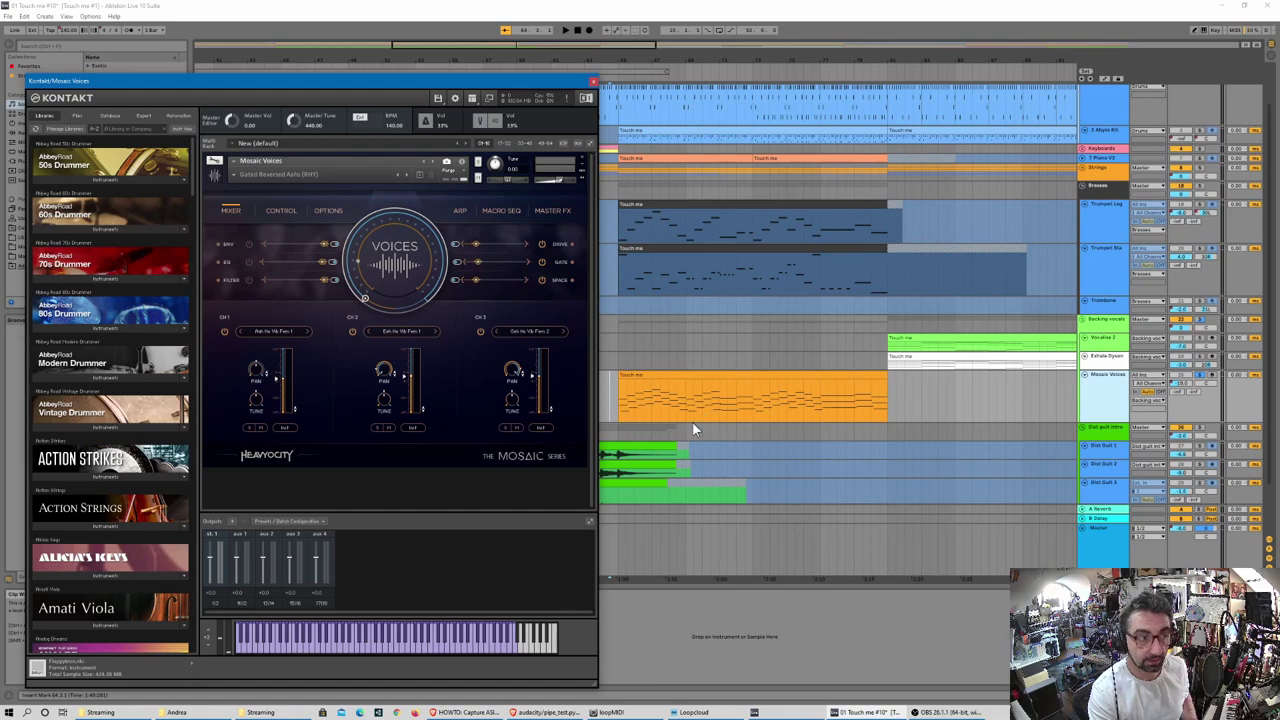
pyautogui.click(564, 30)
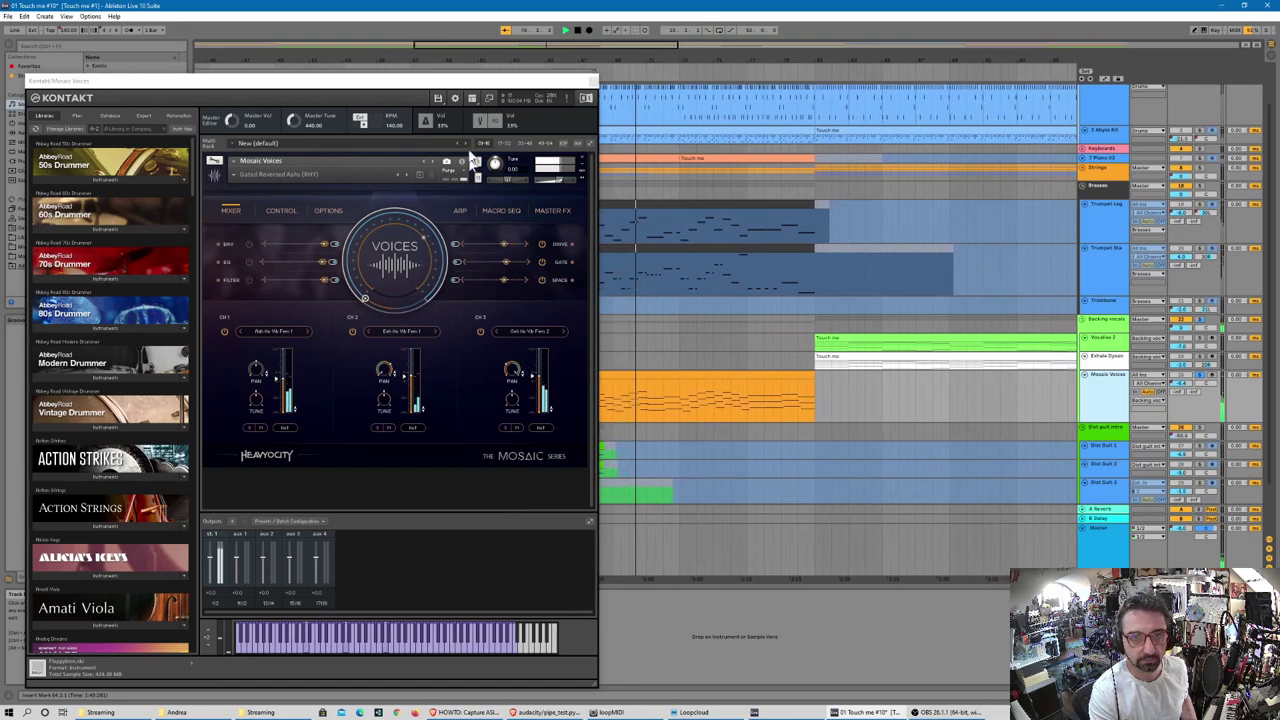
pyautogui.moveTo(600, 684); pyautogui.dragTo(536, 645)
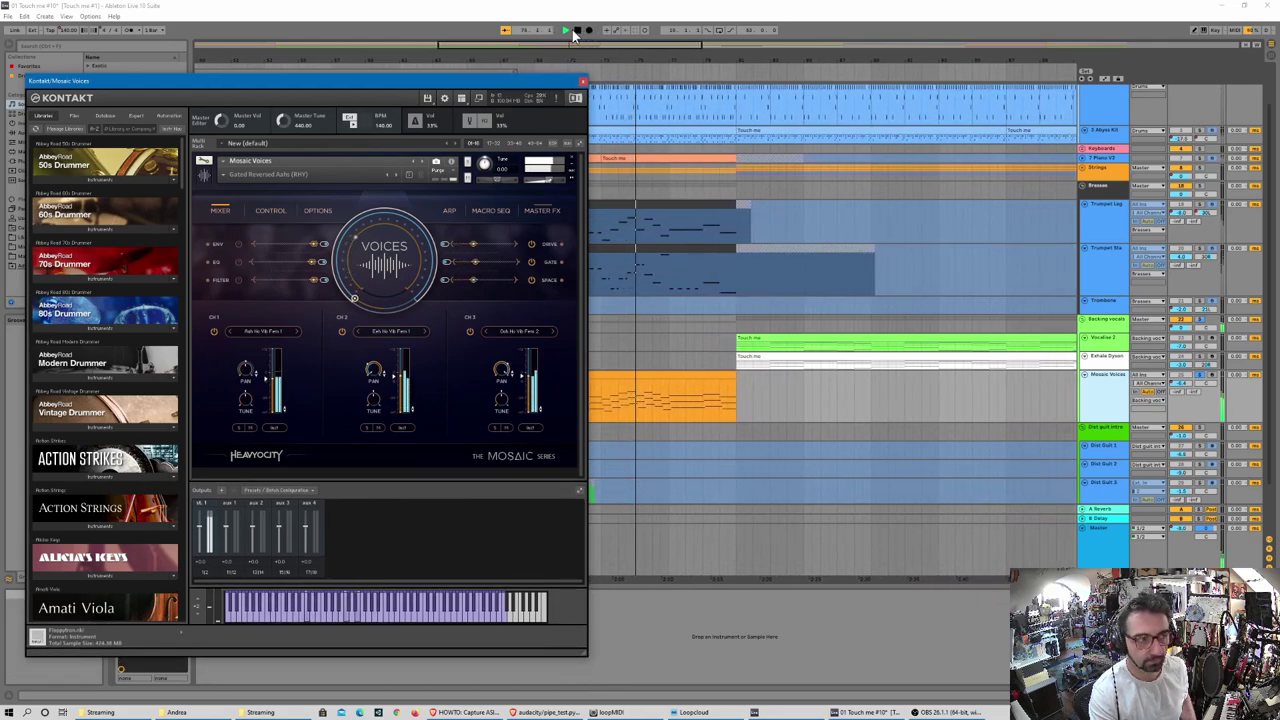
pyautogui.moveTo(381, 86)
pyautogui.mouseDown()
pyautogui.moveTo(571, 120)
pyautogui.moveTo(366, 86)
pyautogui.mouseUp()
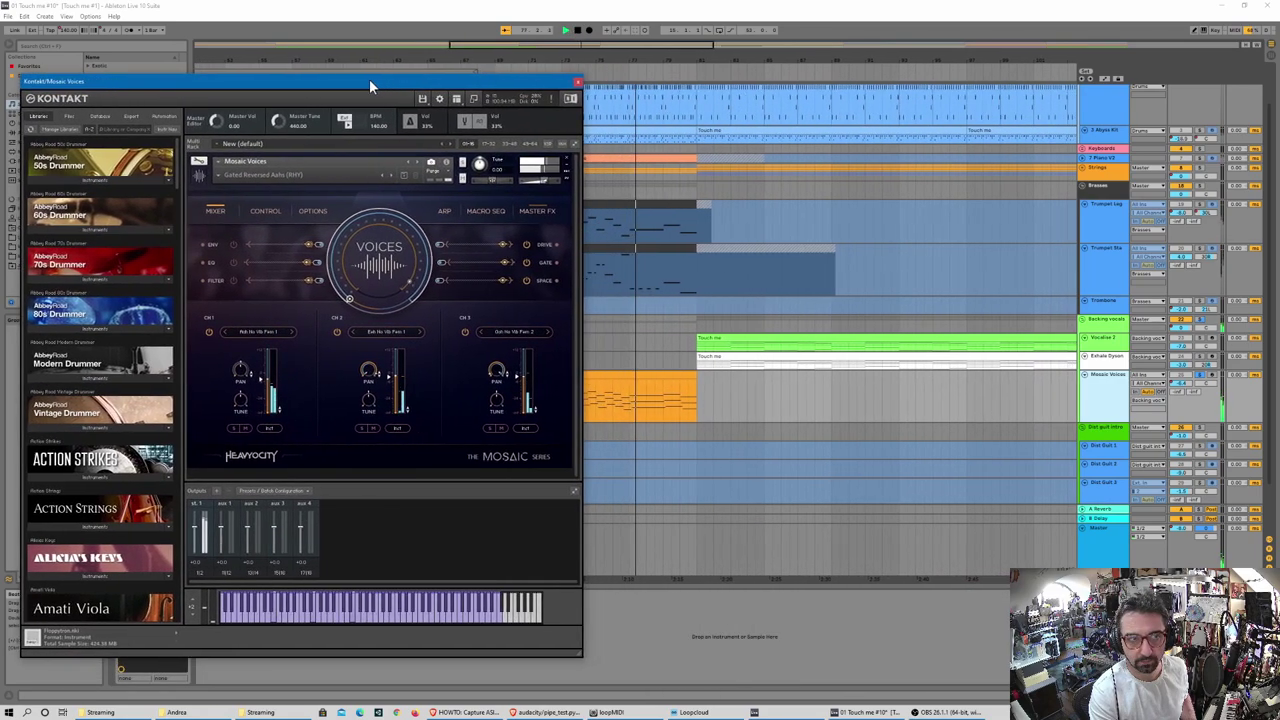
pyautogui.click(576, 31)
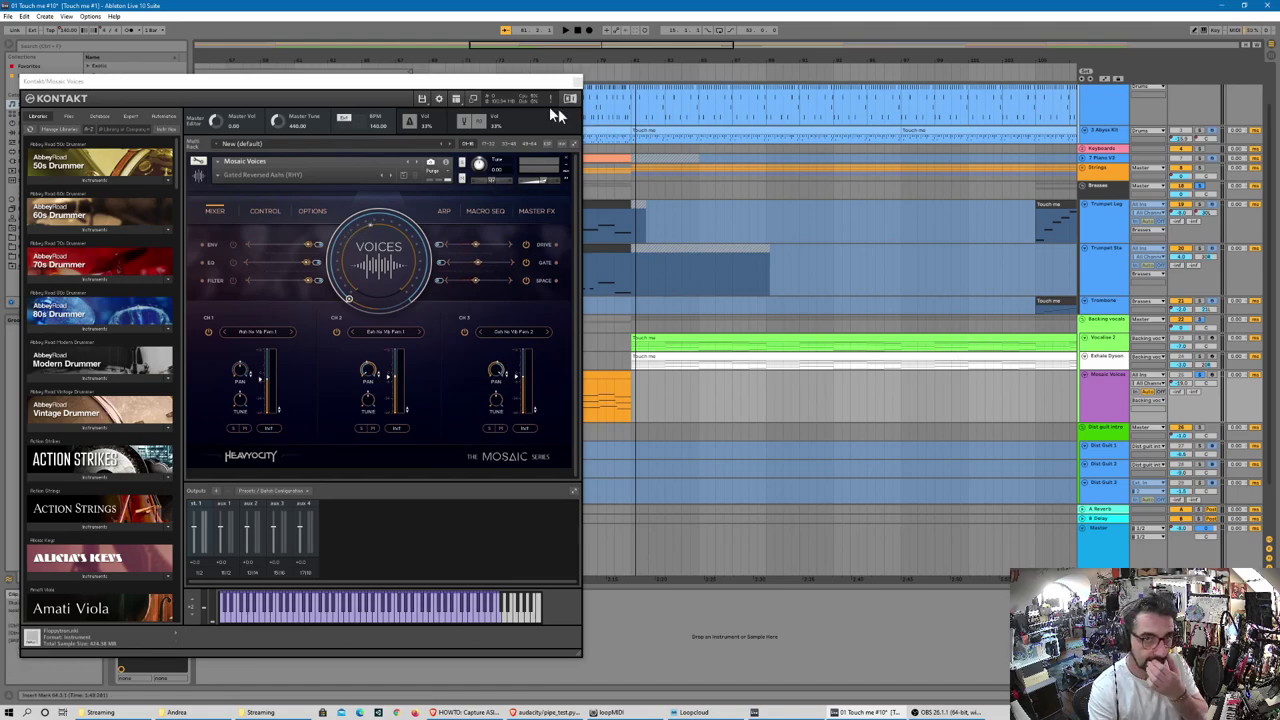
pyautogui.moveTo(480, 84); pyautogui.dragTo(1015, 185)
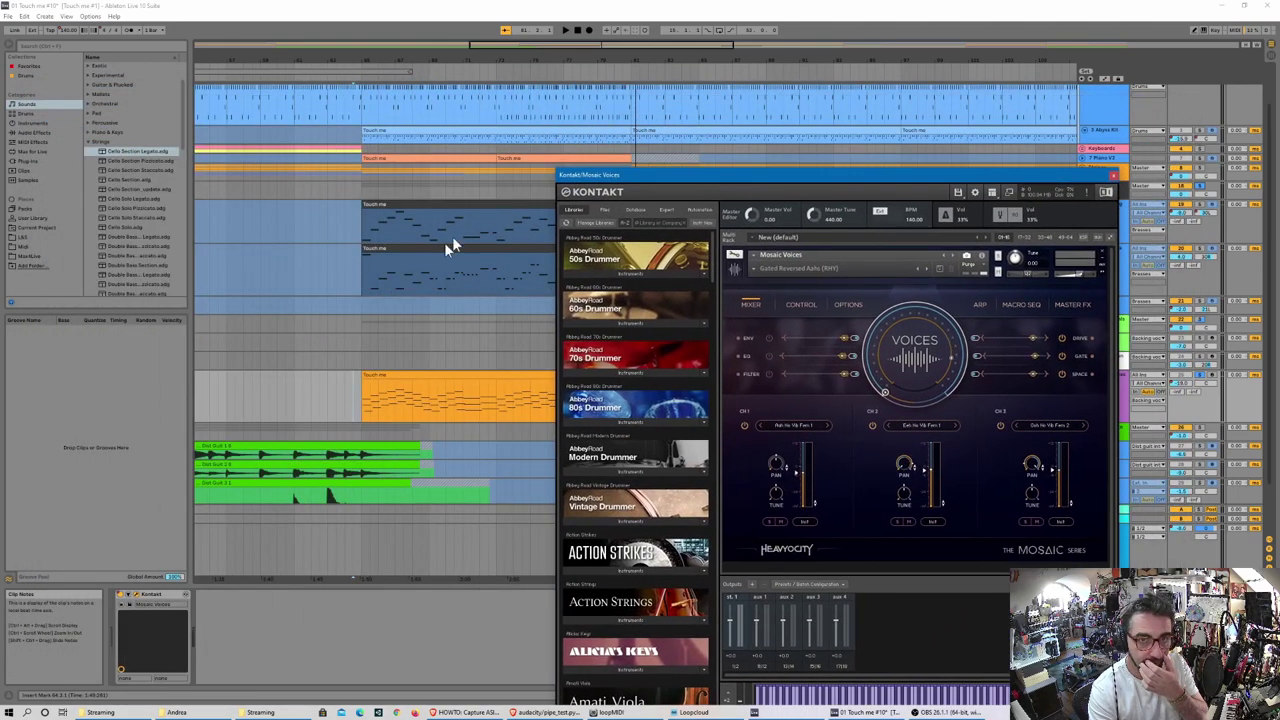
# - Replay the backing vocals with the Mosaic Voices Kontakt window reopened, then stop and close it
pyautogui.click(350, 360)
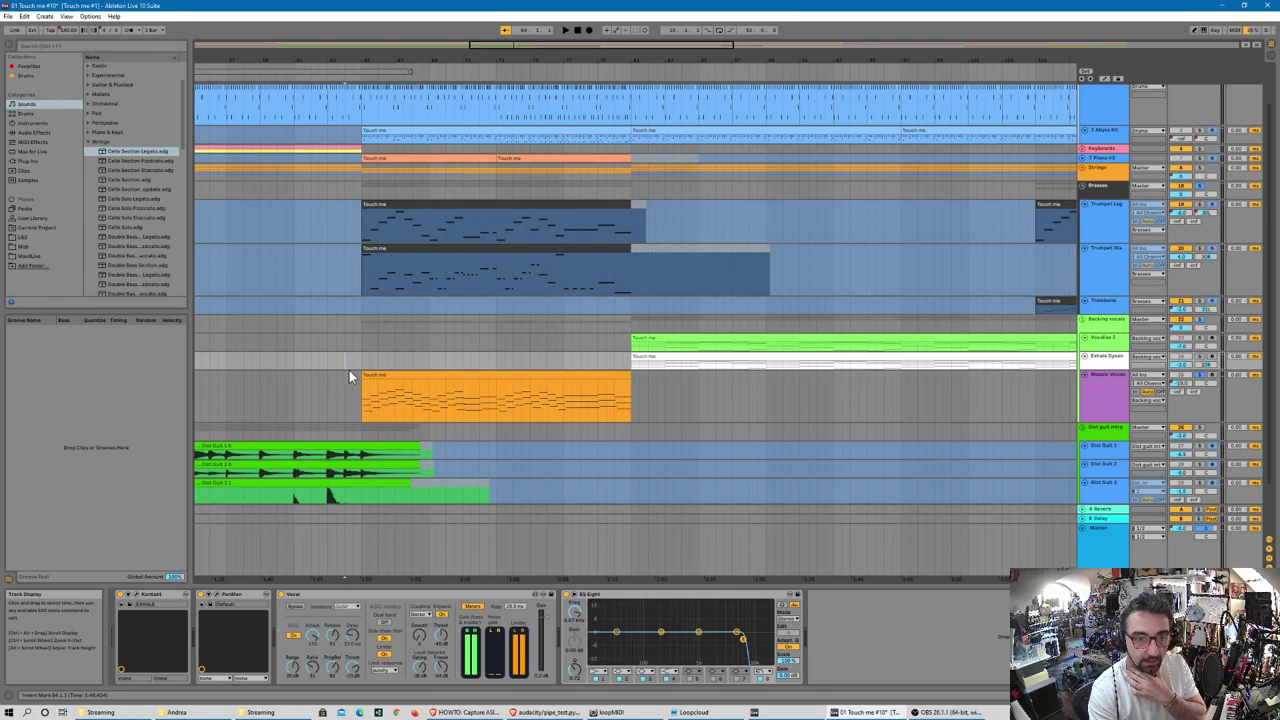
pyautogui.click(565, 30)
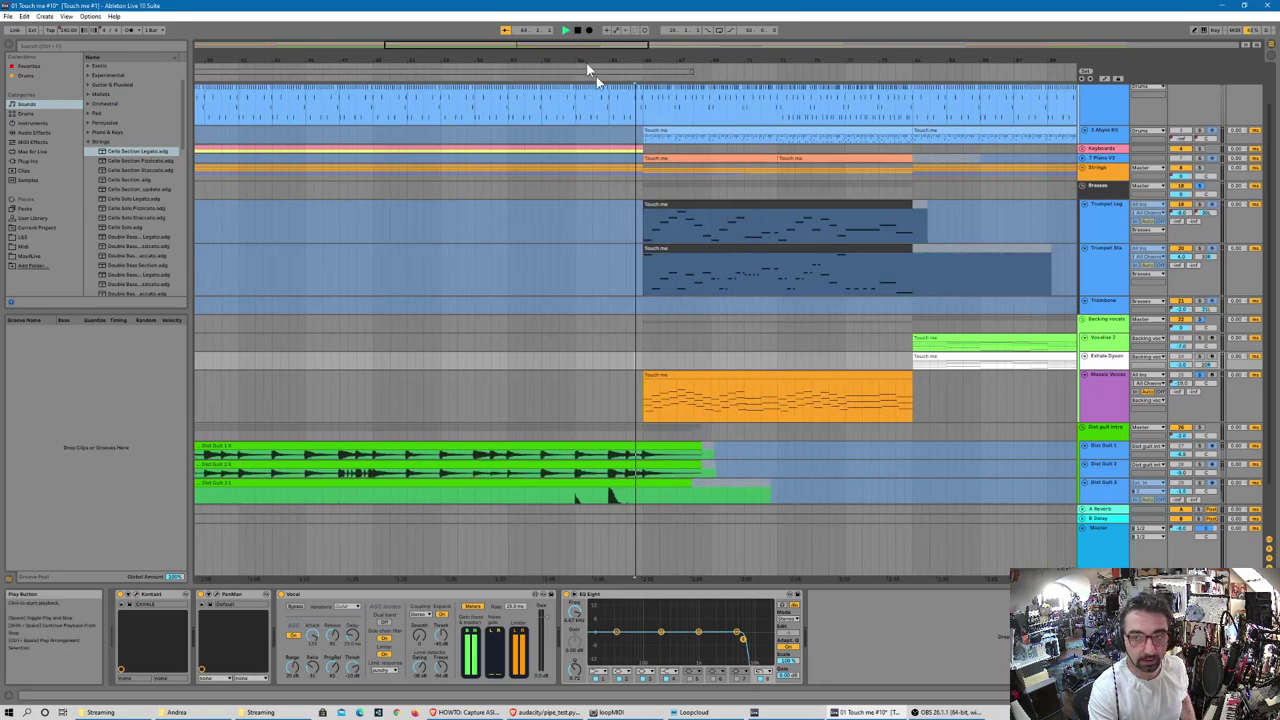
pyautogui.click(1117, 405)
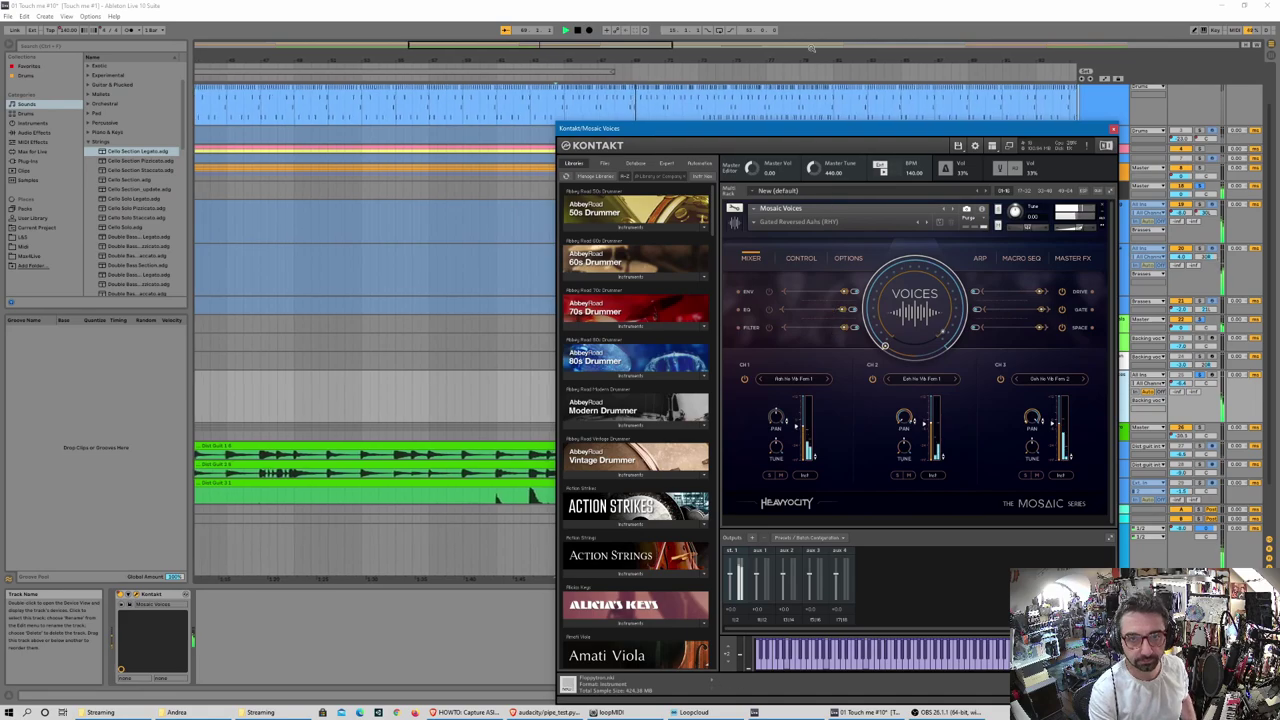
pyautogui.moveTo(896, 126); pyautogui.dragTo(373, 149)
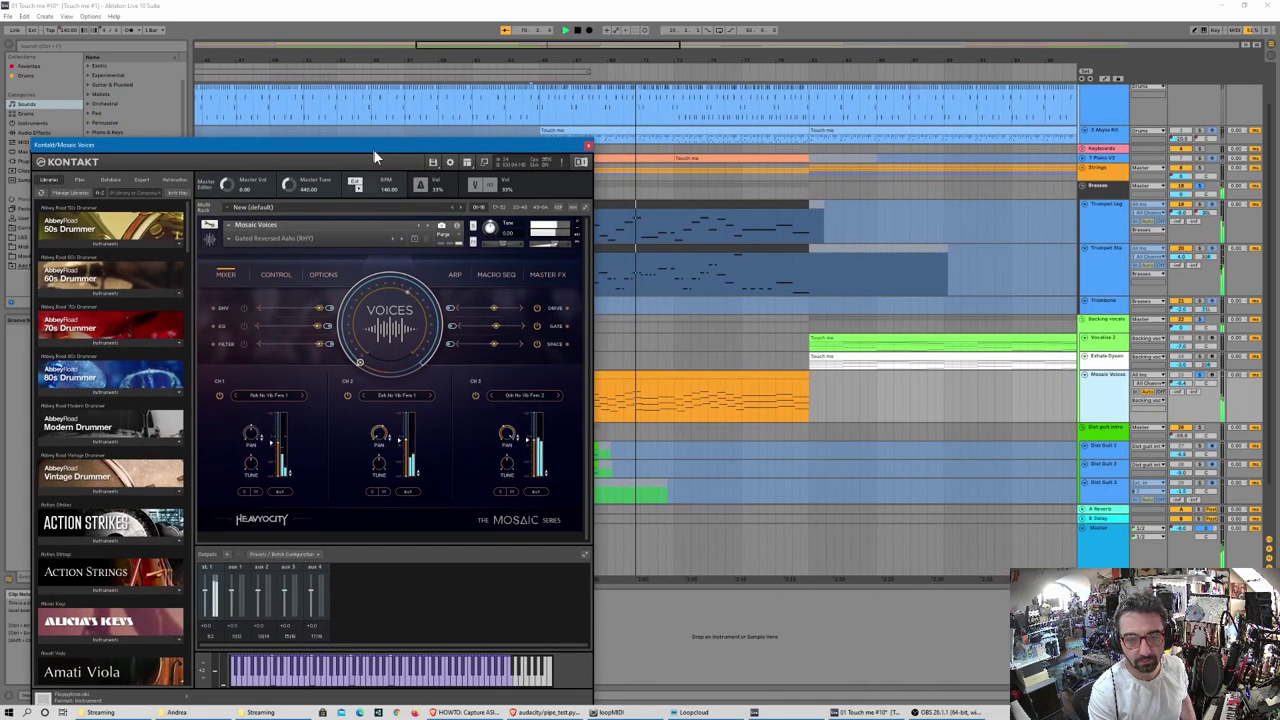
pyautogui.click(578, 31)
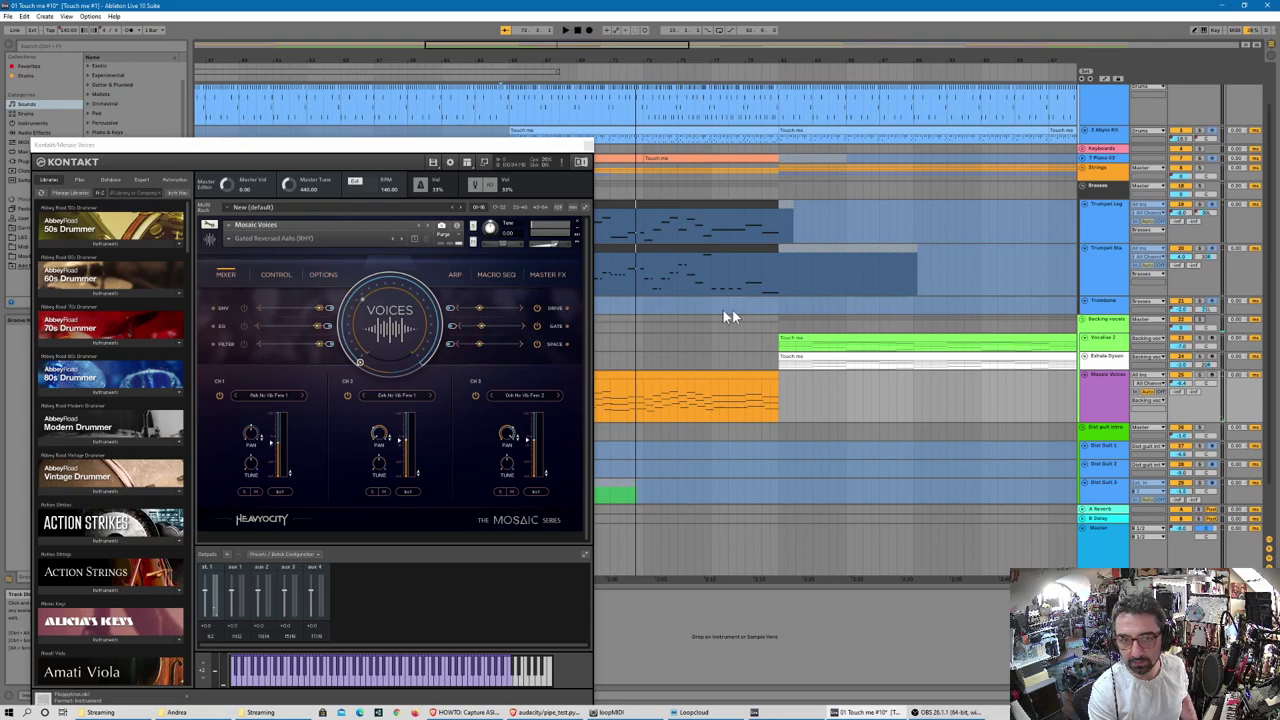
pyautogui.click(492, 138)
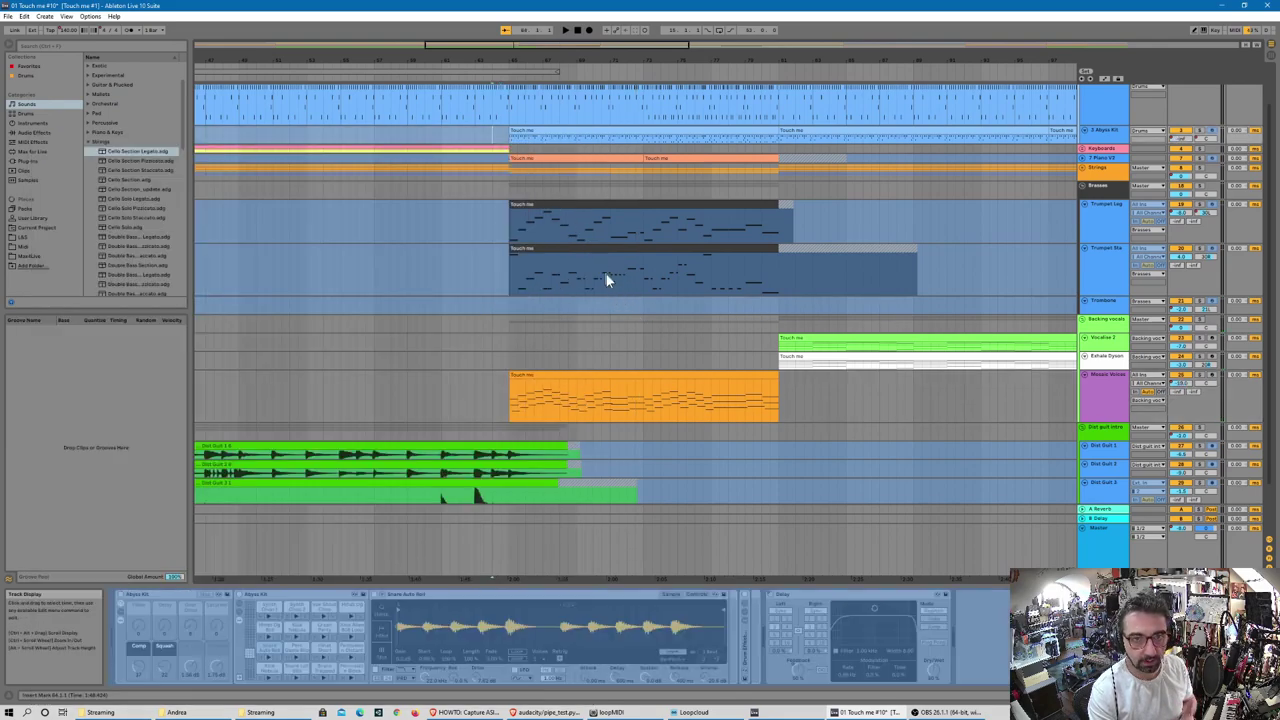
# - Select the orange backing-vocal clip, open its Mosaic Voices Kontakt window, and start playback
pyautogui.click(607, 375)
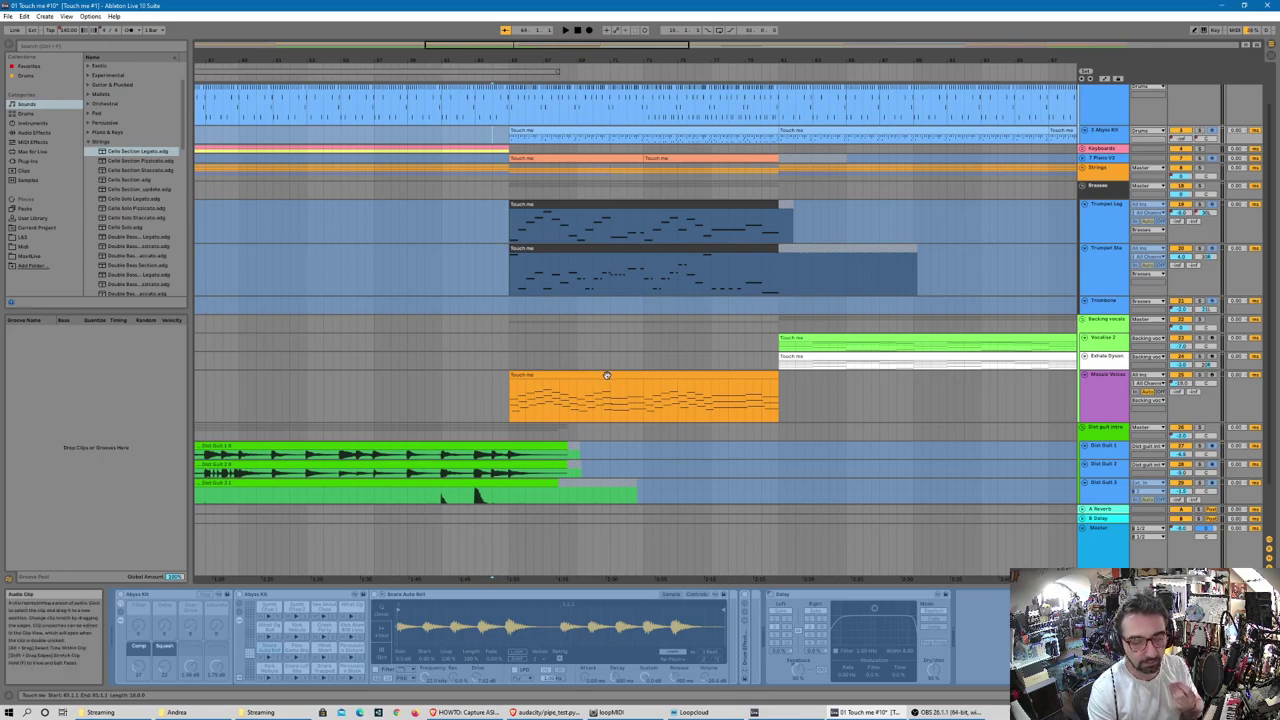
pyautogui.click(482, 399)
pyautogui.click(569, 30)
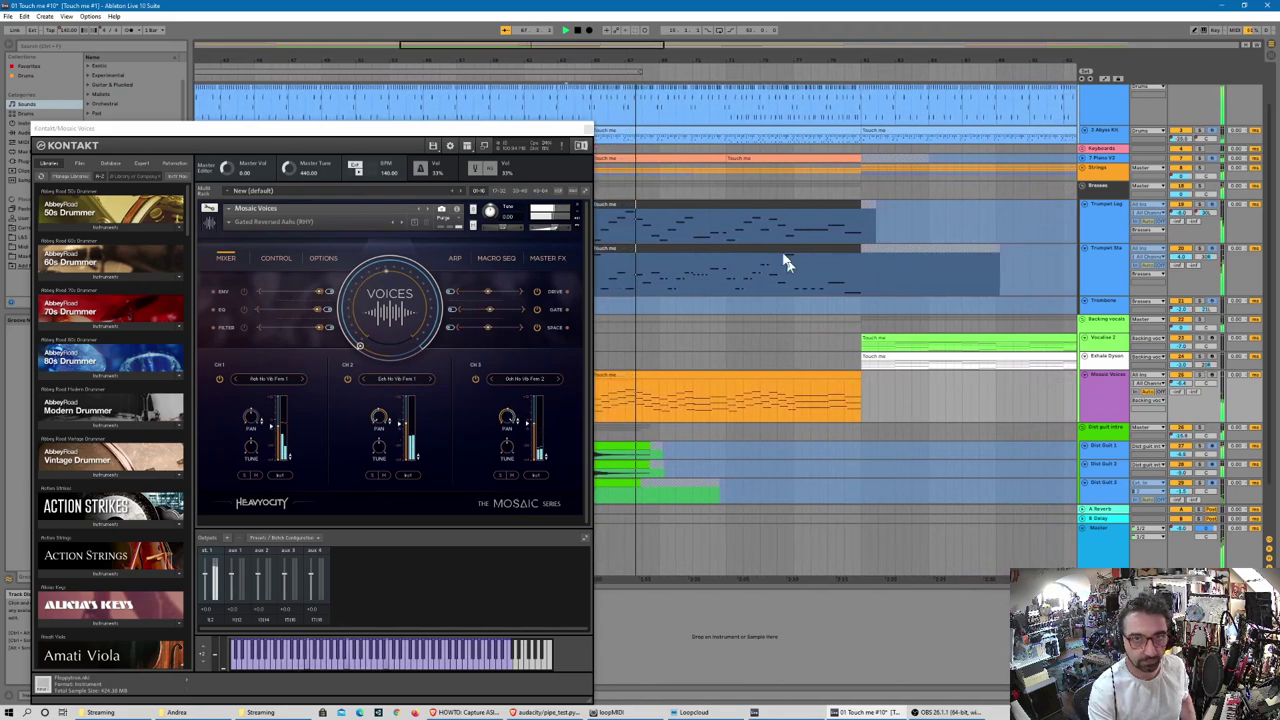
# - Stop playback and close Kontakt, selecting the next vocal track to show its Kontakt device
pyautogui.click(577, 31)
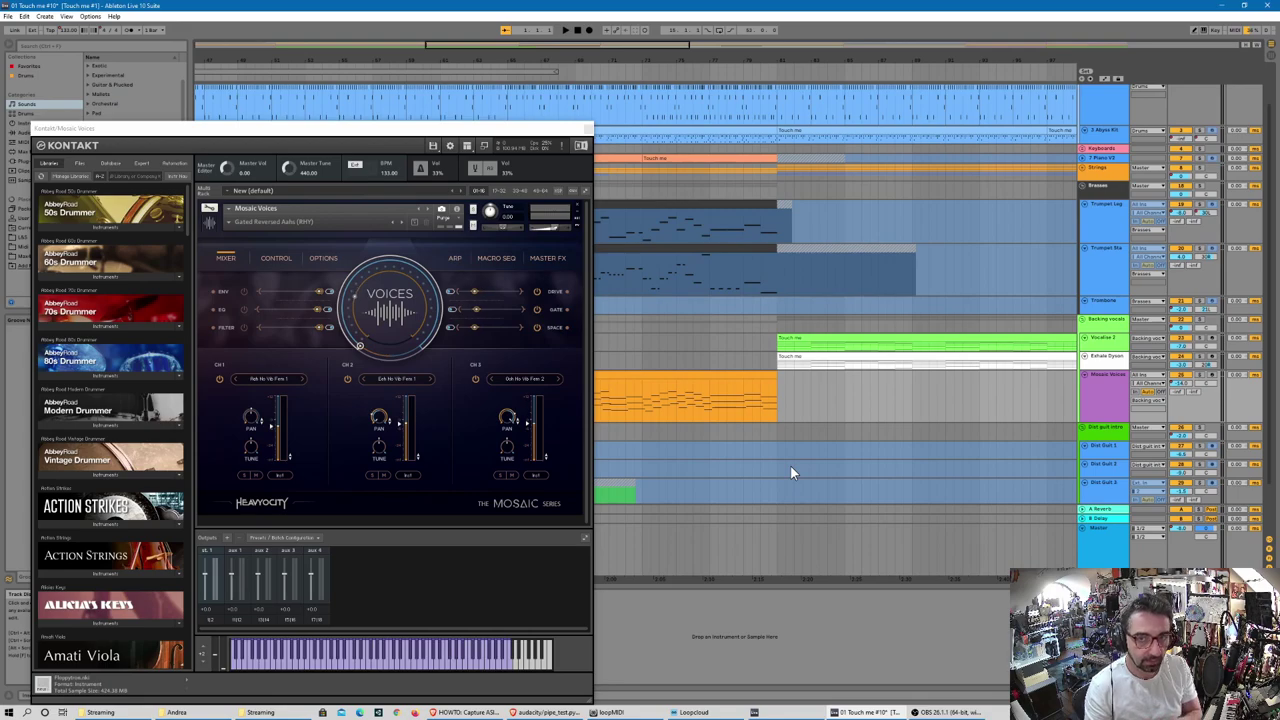
pyautogui.click(1105, 345)
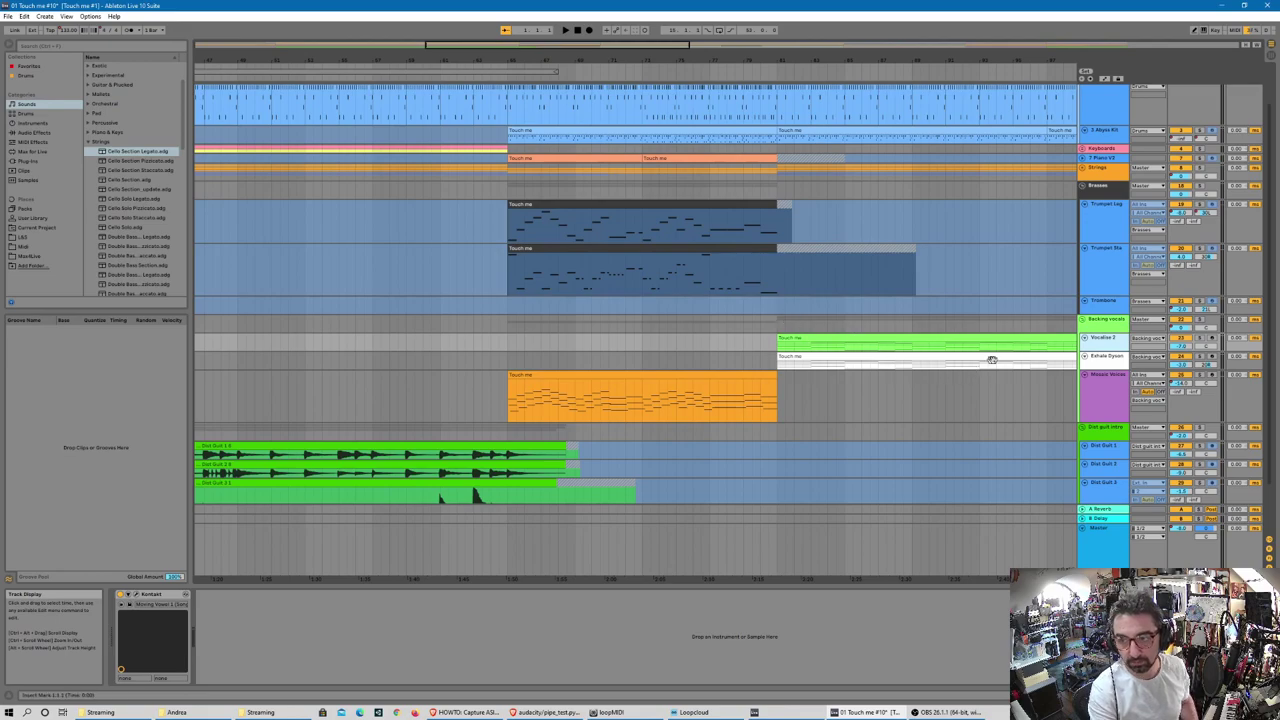
# - Open the Vocalise 2 Kontakt window with the Moving Vowel 1 patch and move it aside
pyautogui.click(121, 604)
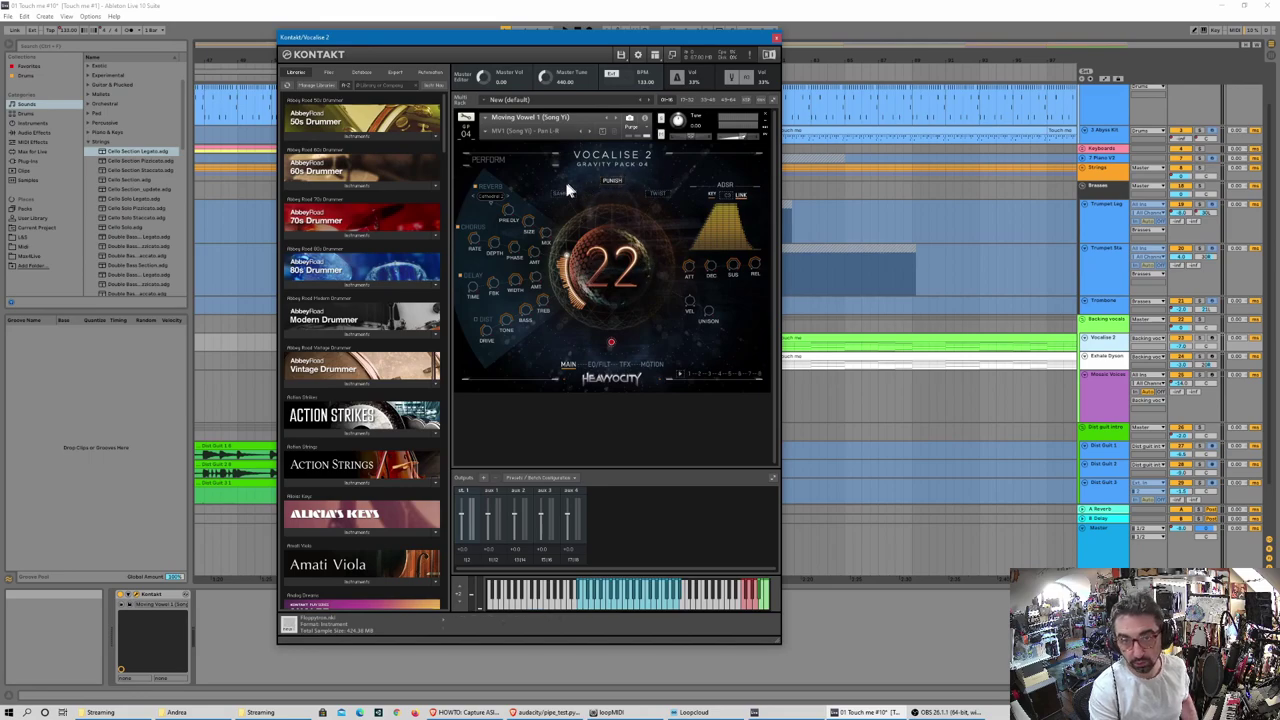
pyautogui.moveTo(593, 40); pyautogui.dragTo(378, 72)
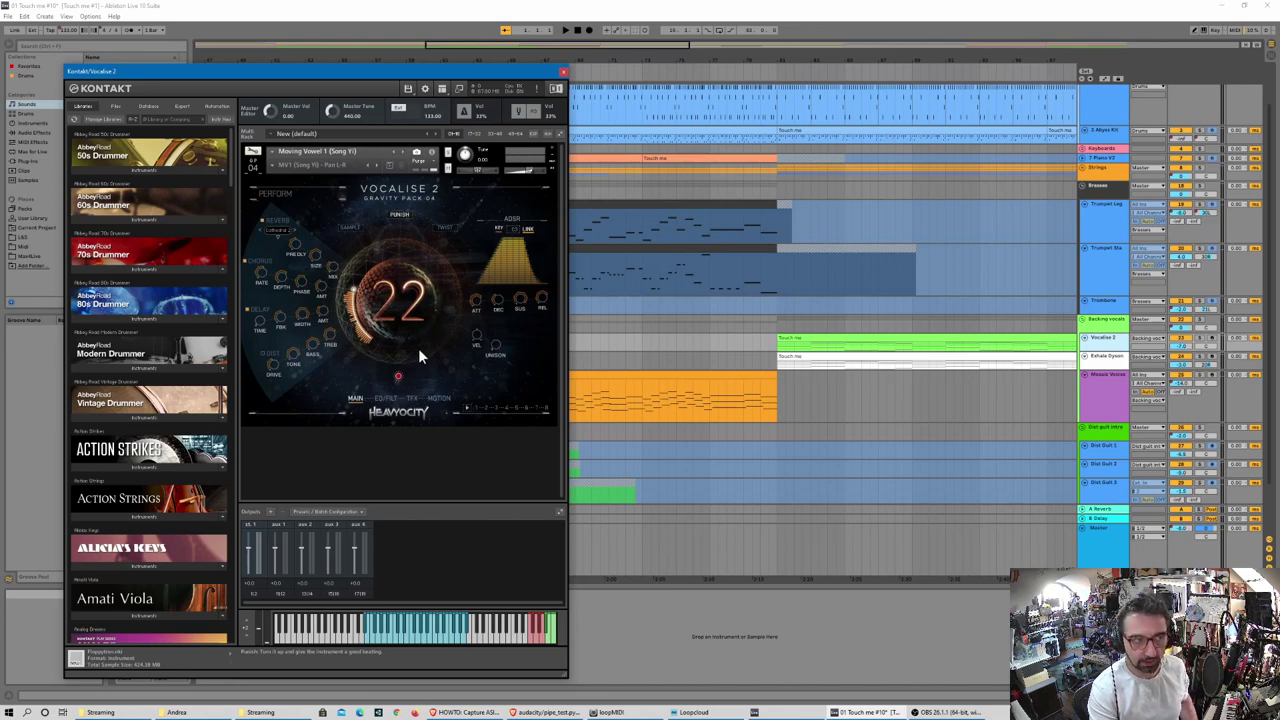
pyautogui.moveTo(430, 71); pyautogui.dragTo(376, 67)
pyautogui.click(779, 352)
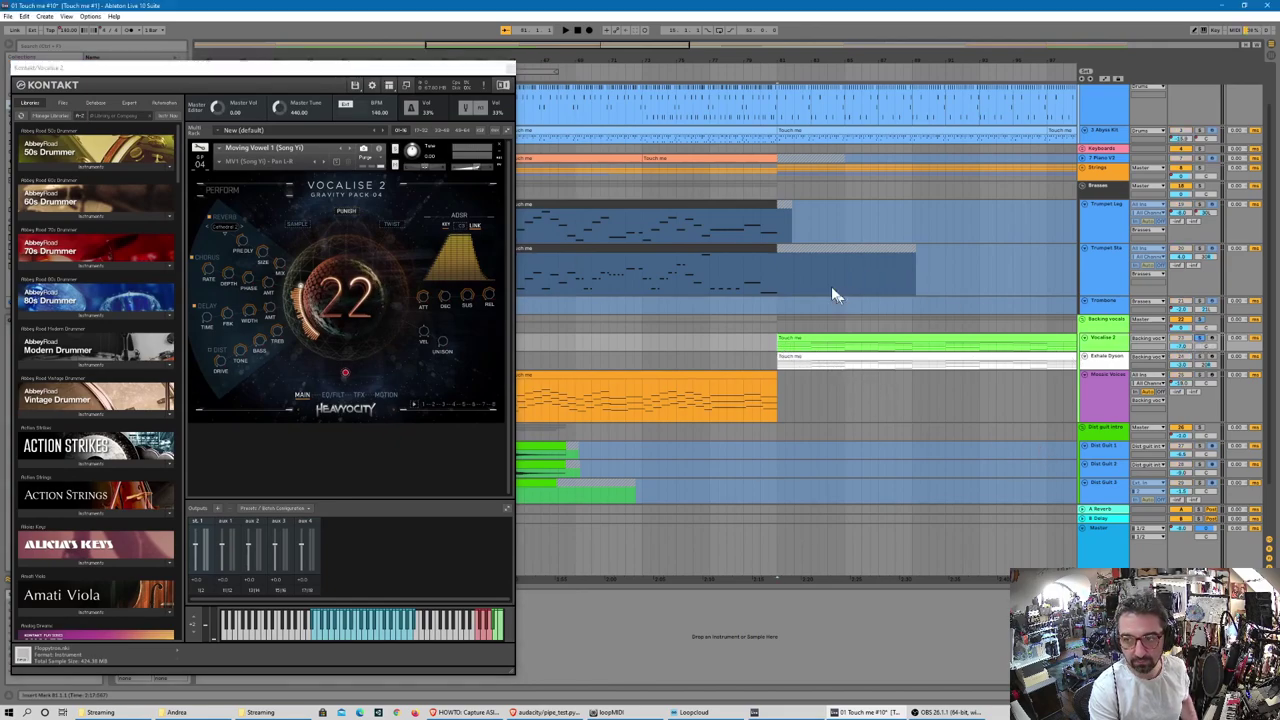
# - Play and stop the vocal parts, then close Vocalise 2 and select the Exhale Dyson track
pyautogui.click(566, 31)
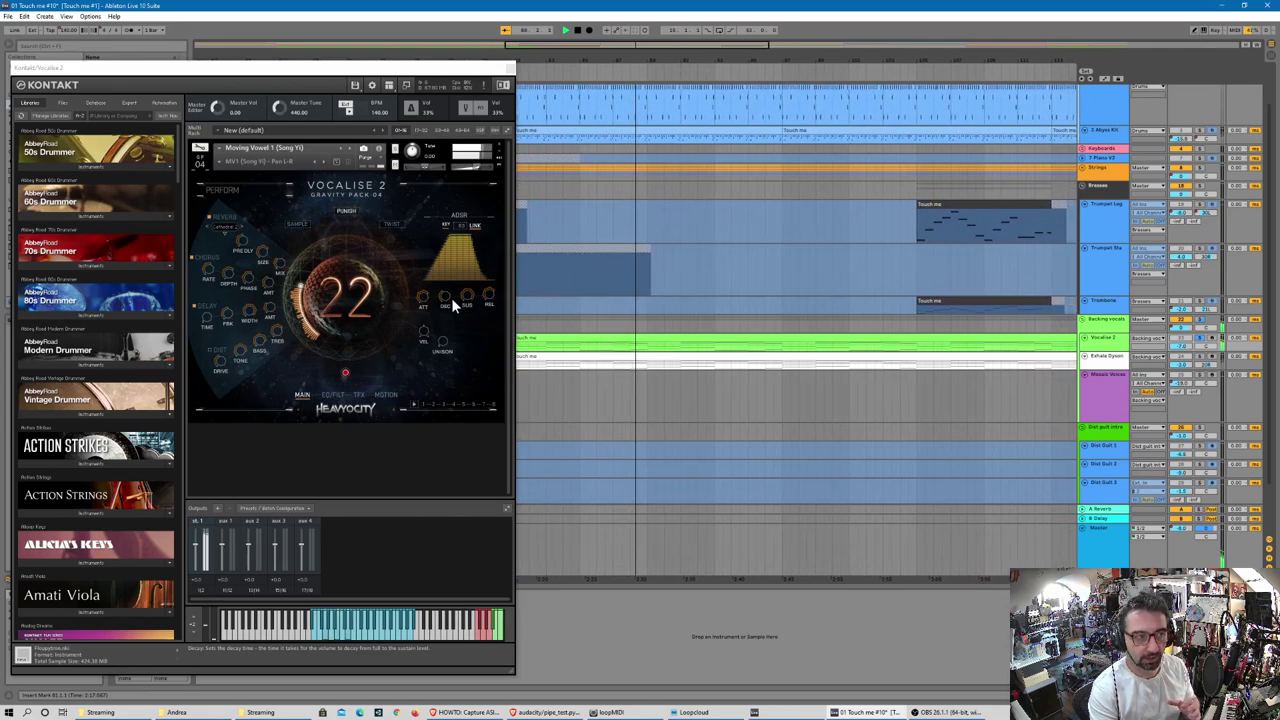
pyautogui.click(577, 30)
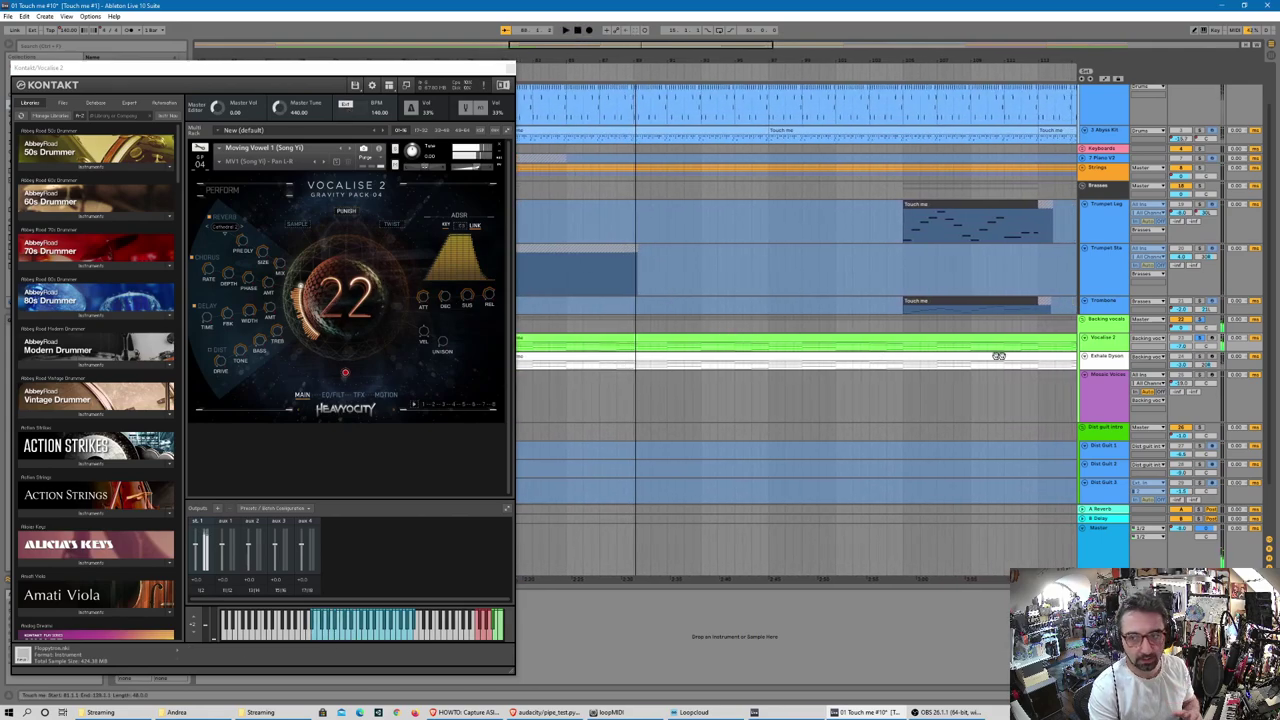
pyautogui.click(1108, 362)
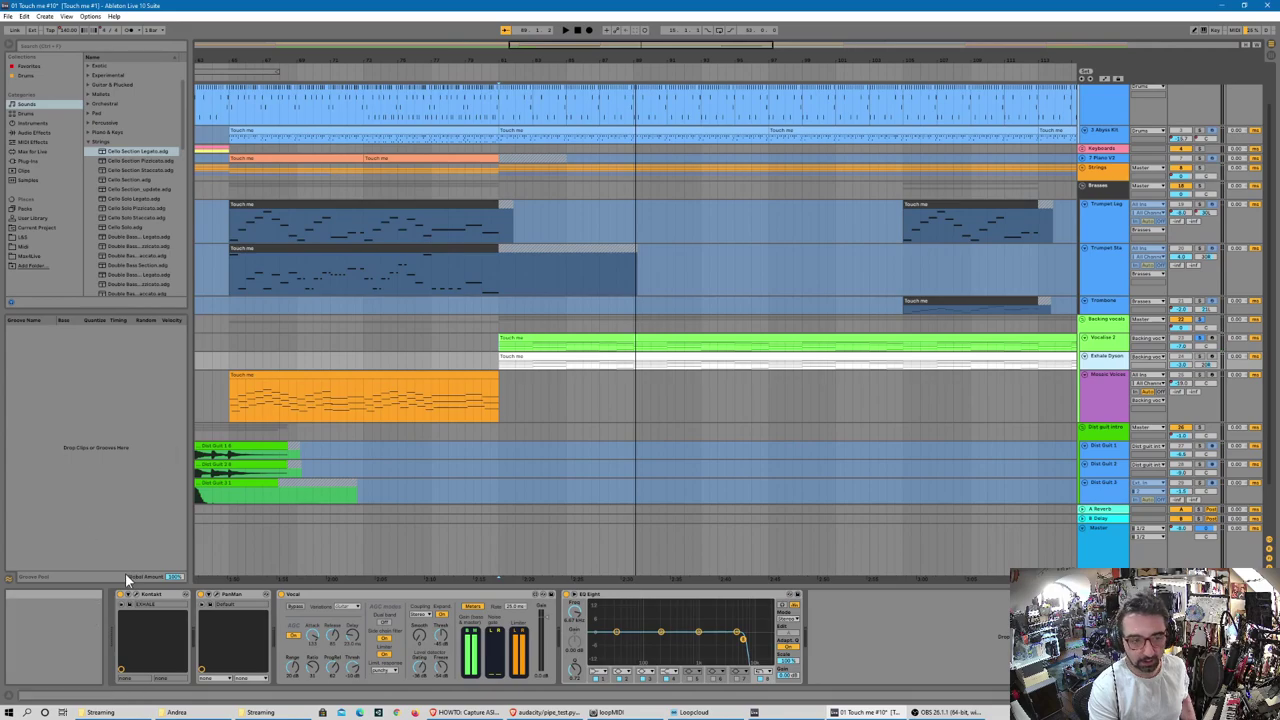
# - Open the Exhale Dyson track's Kontakt window with the Dyson Sphere patch and its PanMan auto-panner
pyautogui.click(210, 608)
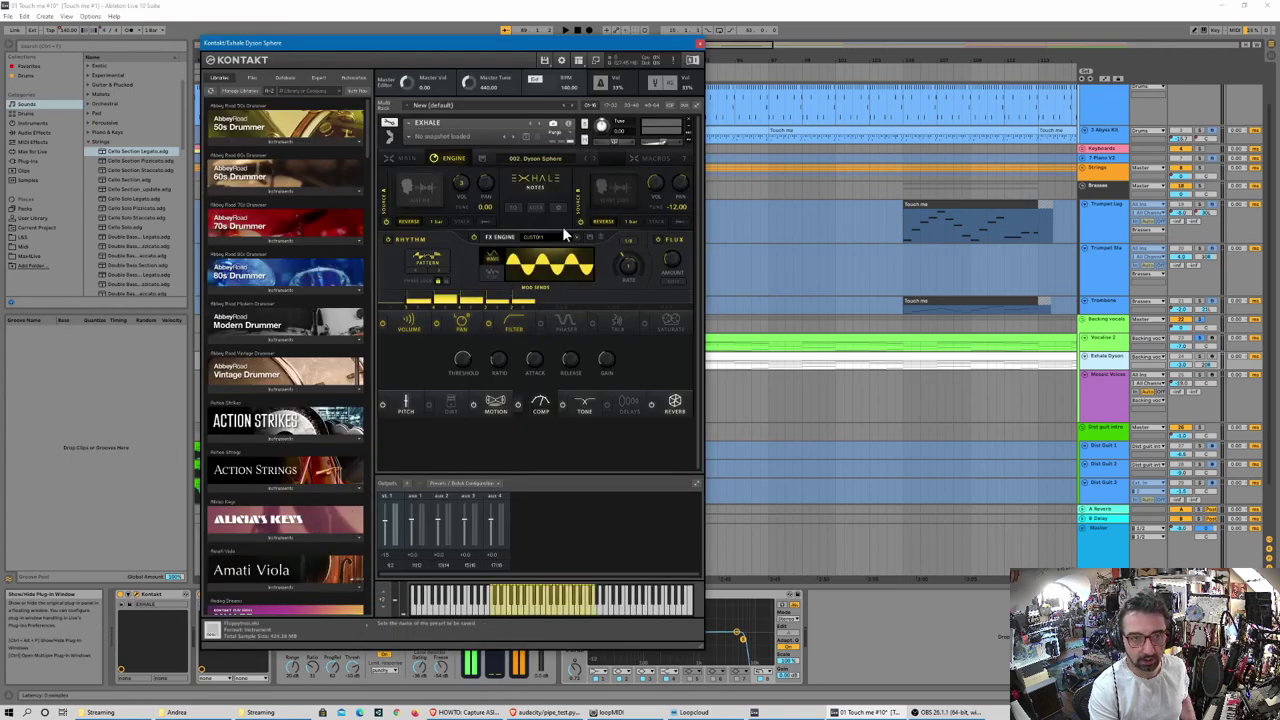
pyautogui.moveTo(480, 45); pyautogui.dragTo(373, 47)
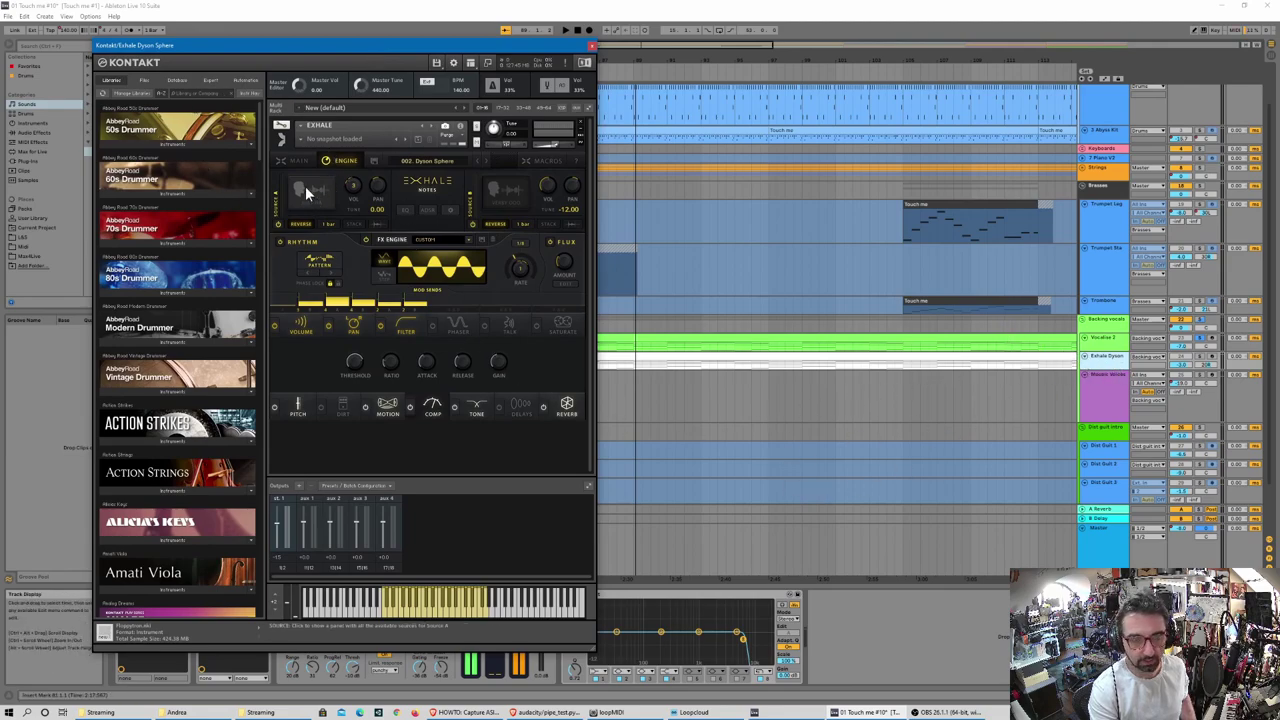
pyautogui.moveTo(417, 52); pyautogui.dragTo(663, 67)
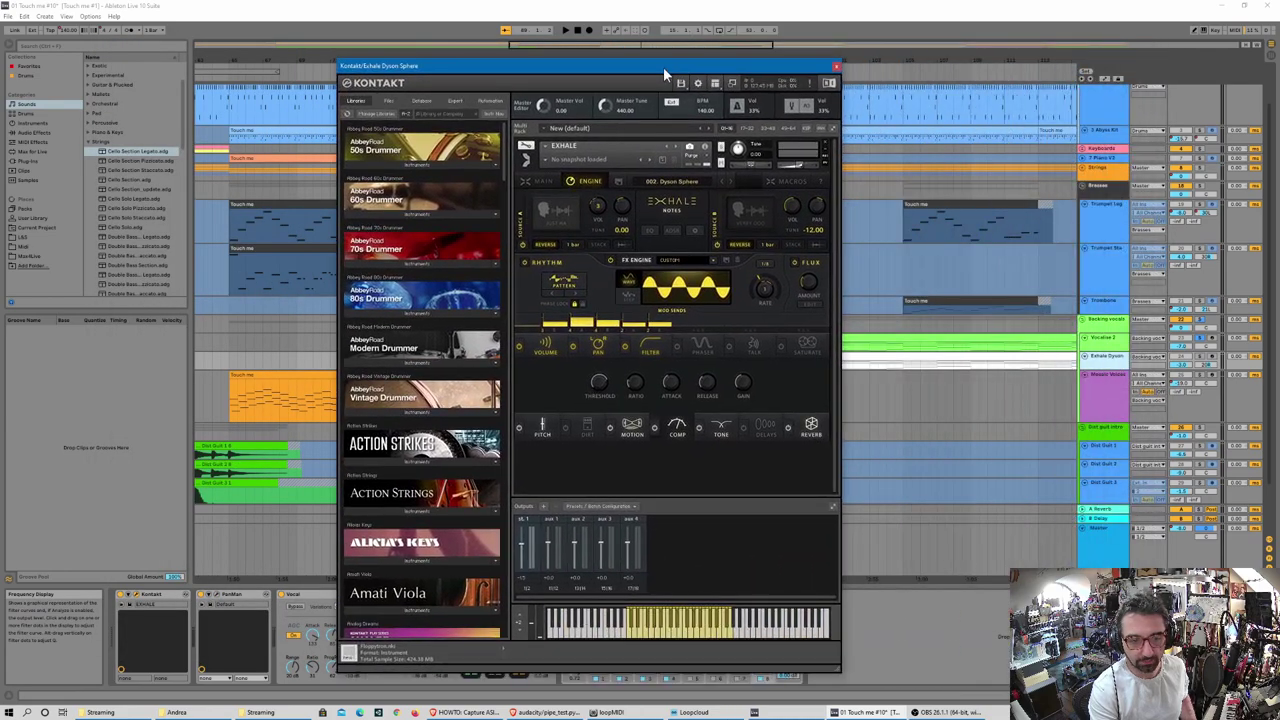
pyautogui.click(218, 598)
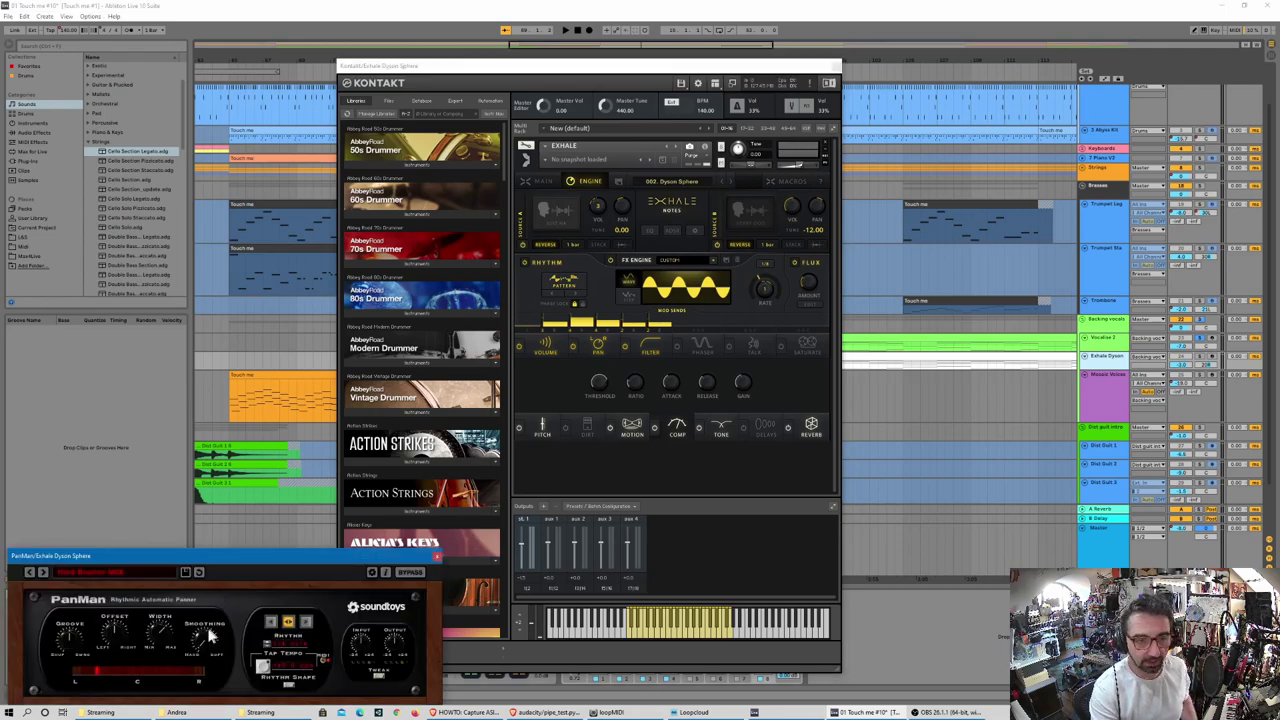
# - Move the PanMan window over the Exhale instrument to inspect it, then close it
pyautogui.moveTo(232, 560); pyautogui.dragTo(603, 421)
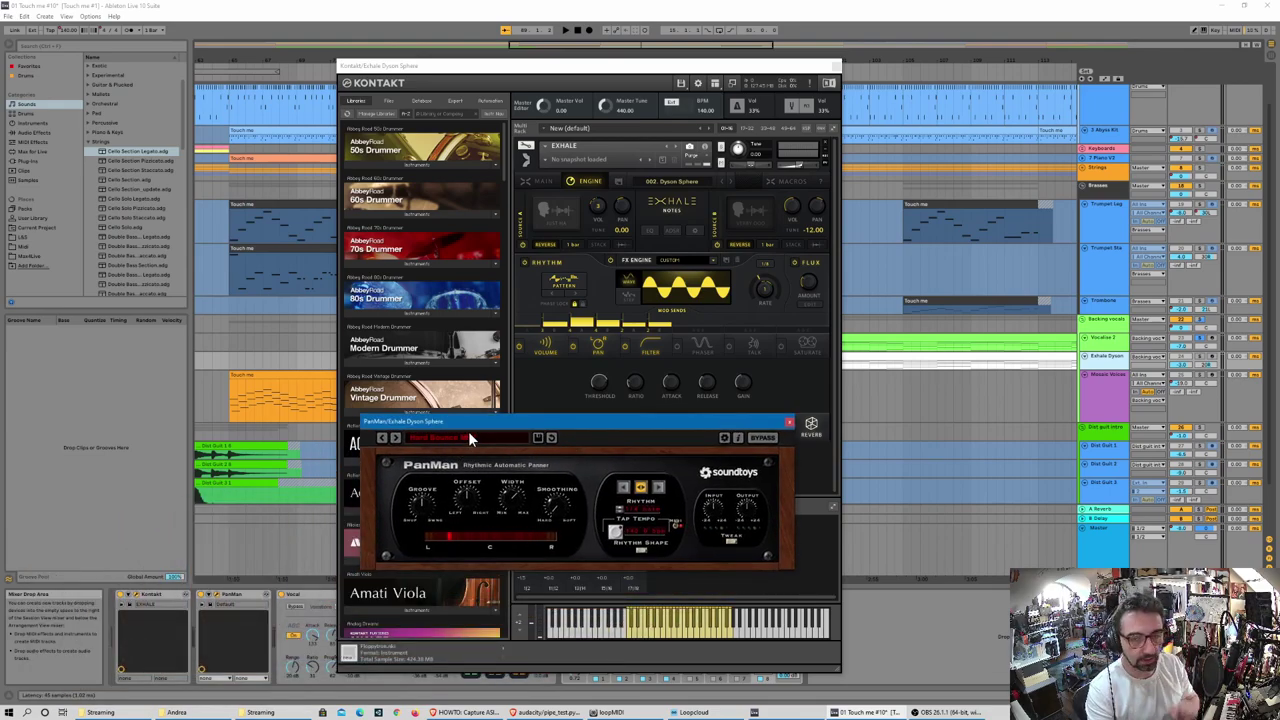
pyautogui.click(789, 423)
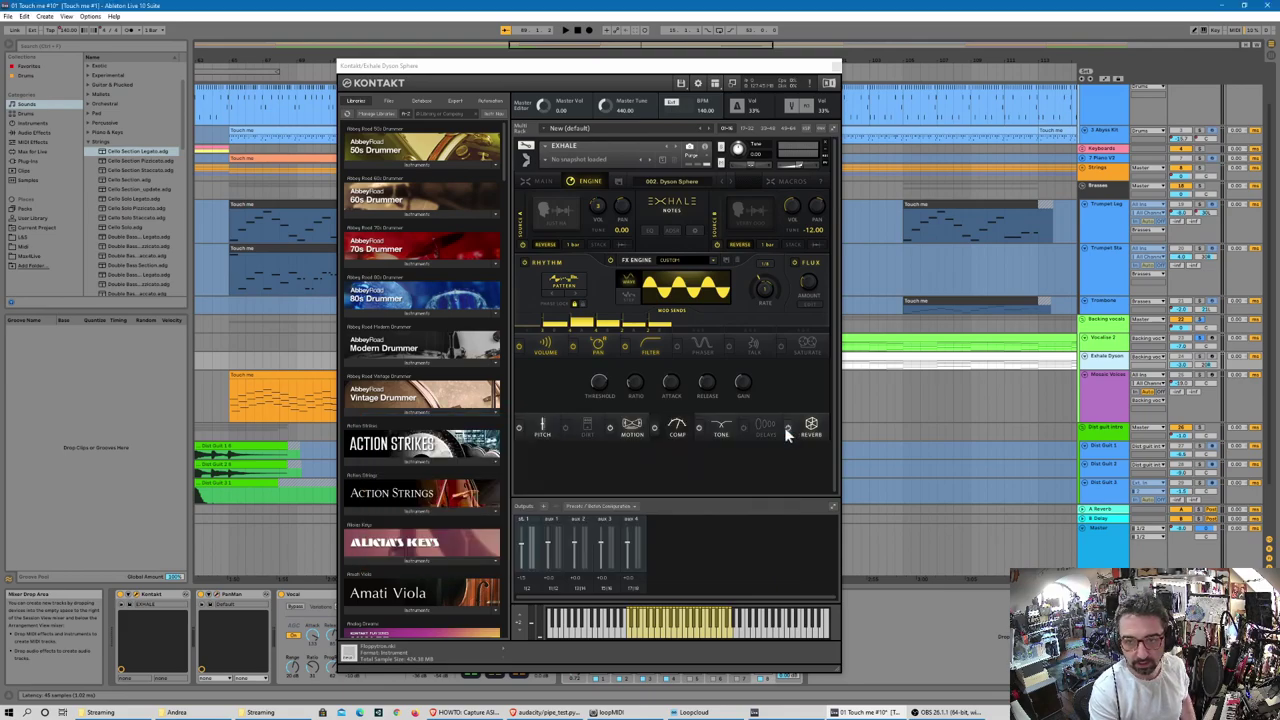
# - Park the Exhale Kontakt window at the lower left, clear of the clips, and play the backing vocals
pyautogui.moveTo(686, 68); pyautogui.dragTo(330, 138)
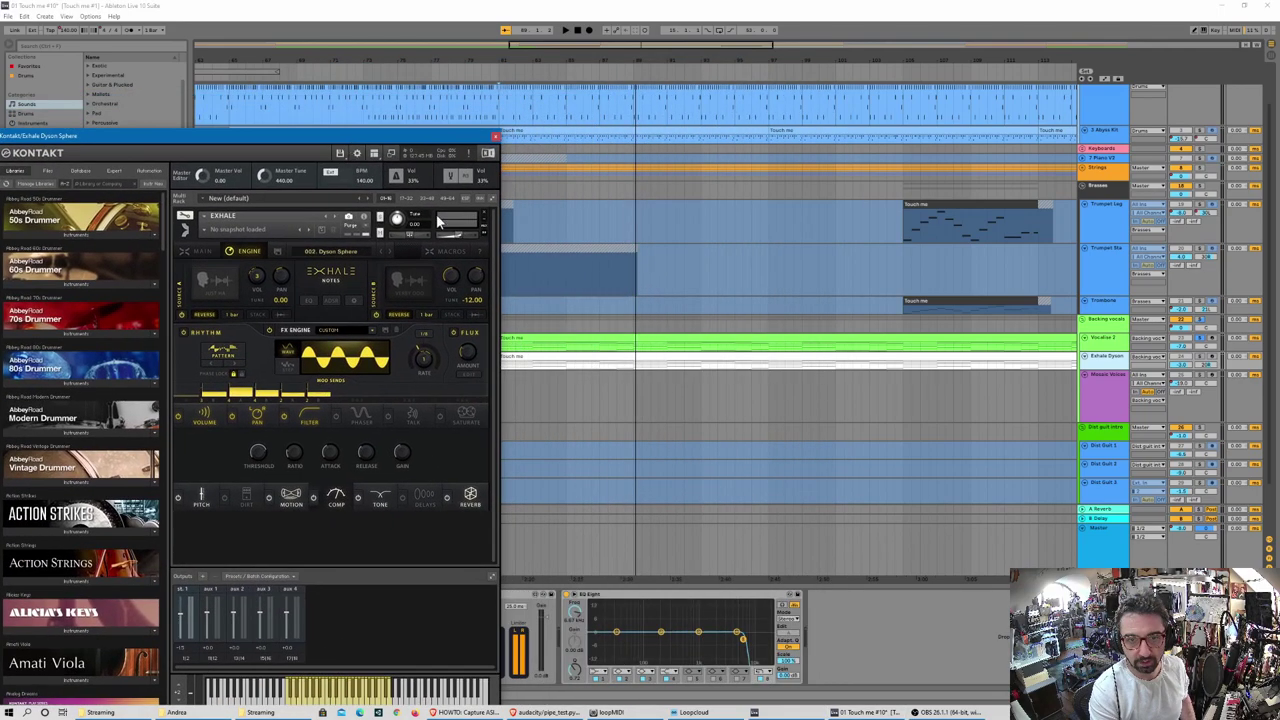
pyautogui.click(1205, 364)
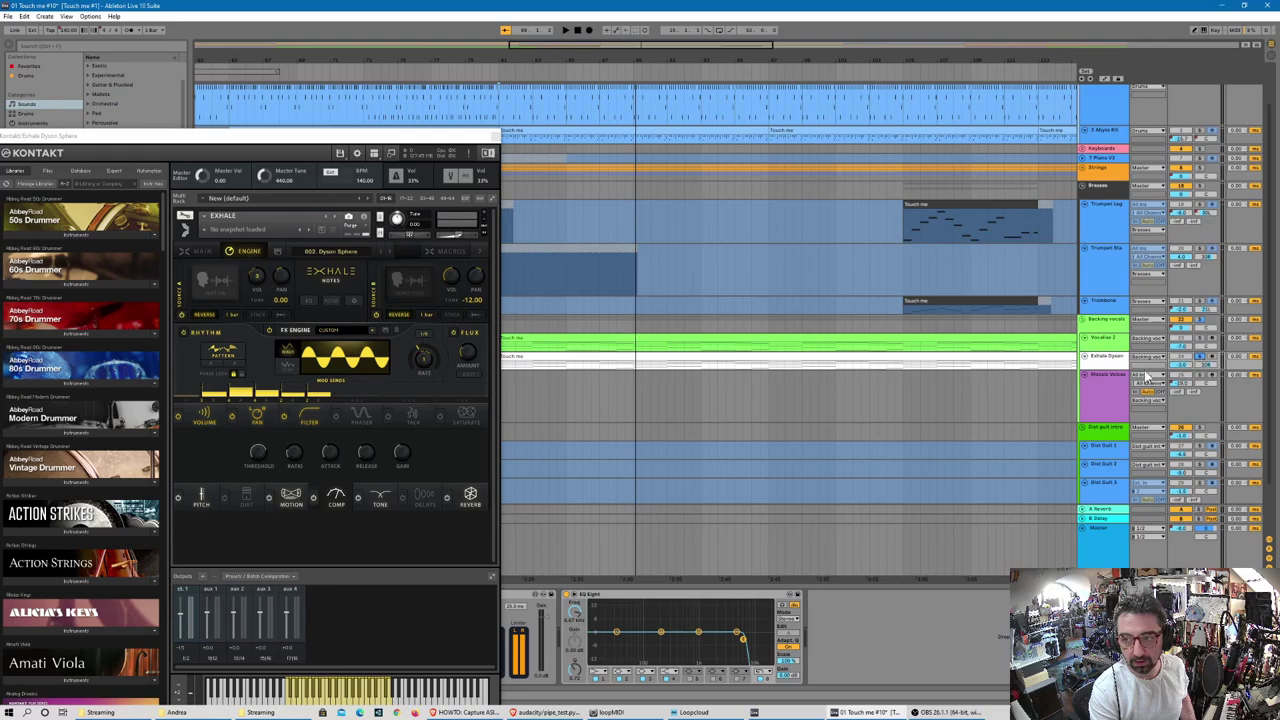
pyautogui.moveTo(424, 143); pyautogui.dragTo(576, 404)
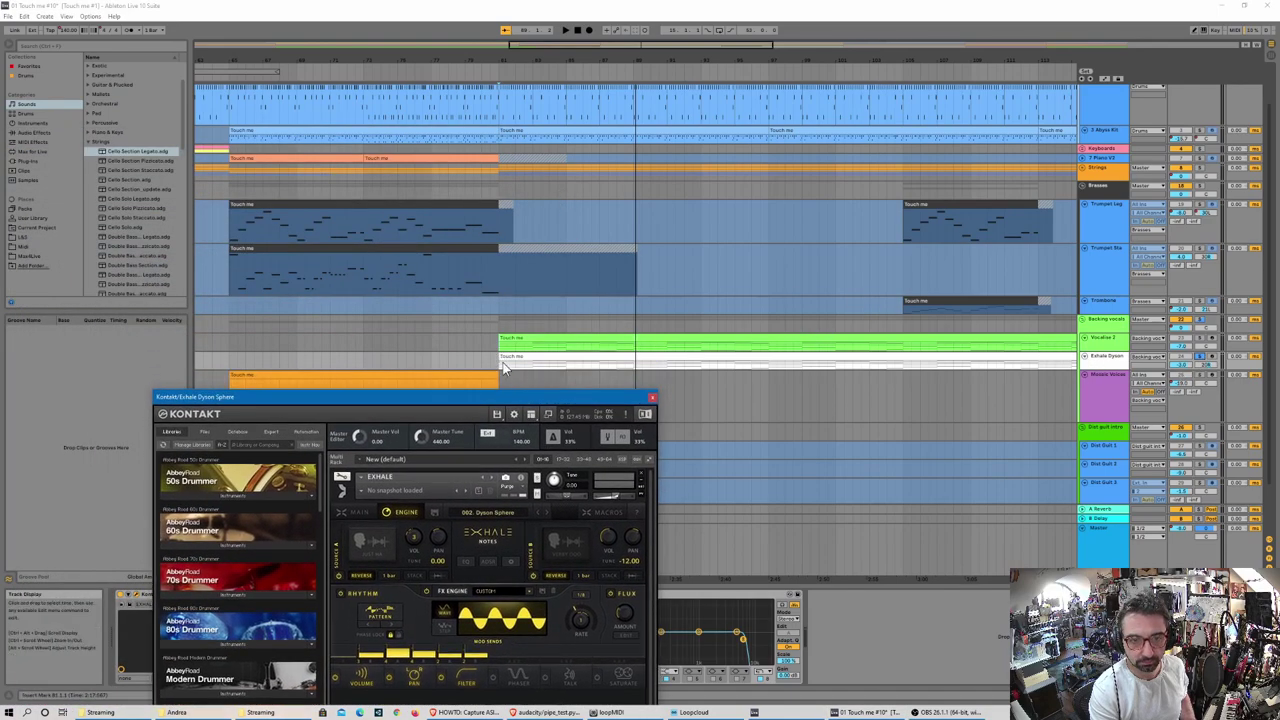
pyautogui.click(504, 368)
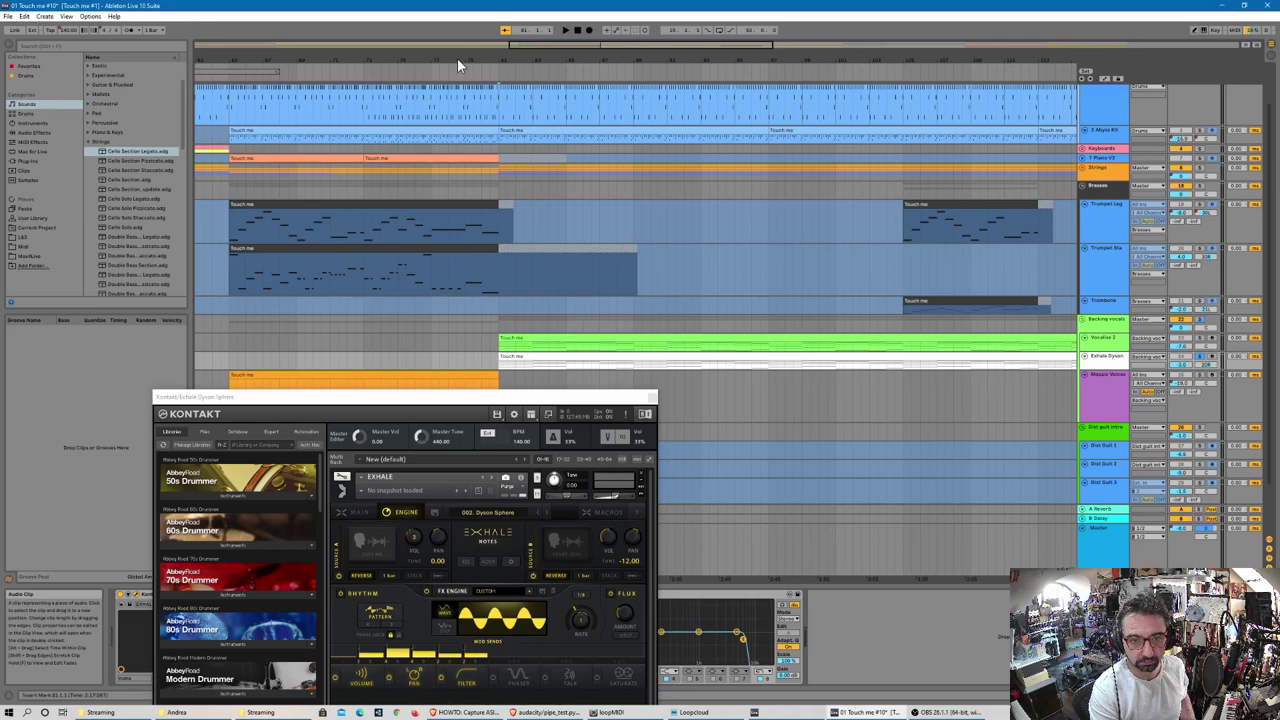
pyautogui.click(566, 32)
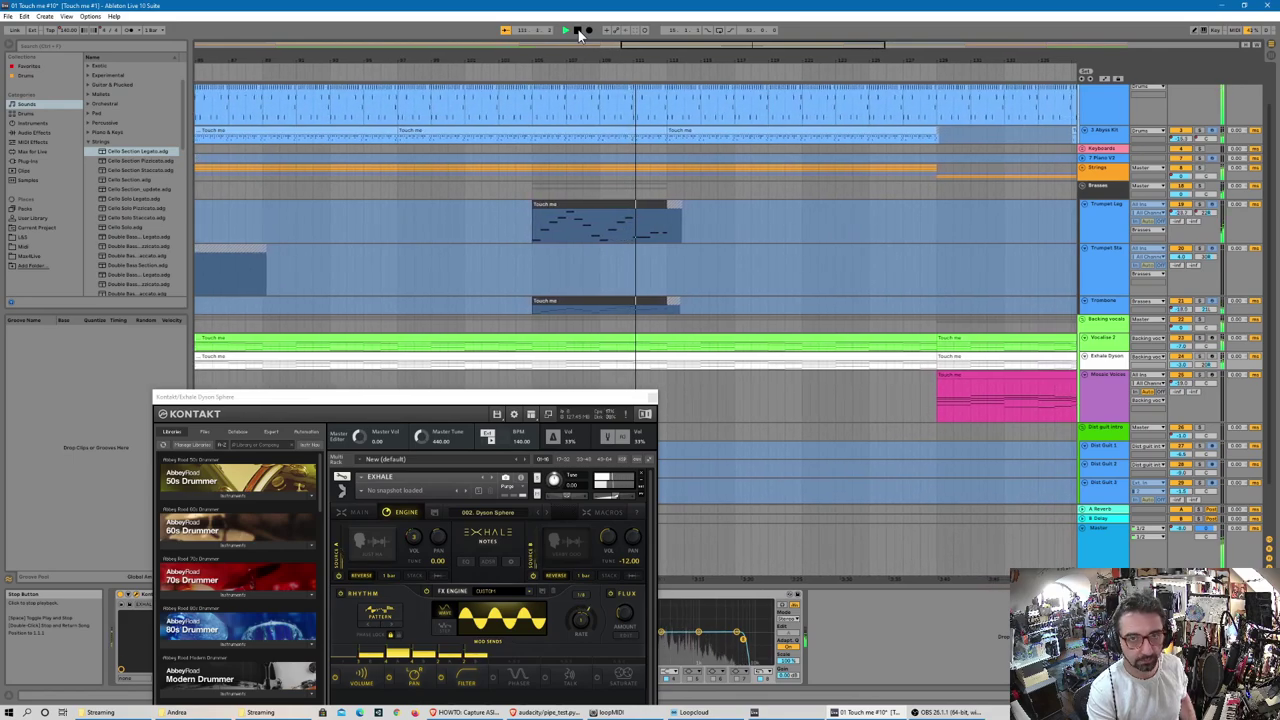
# - Stop playback, then play the later pink Mosaic Voices section and stop it again
pyautogui.click(577, 30)
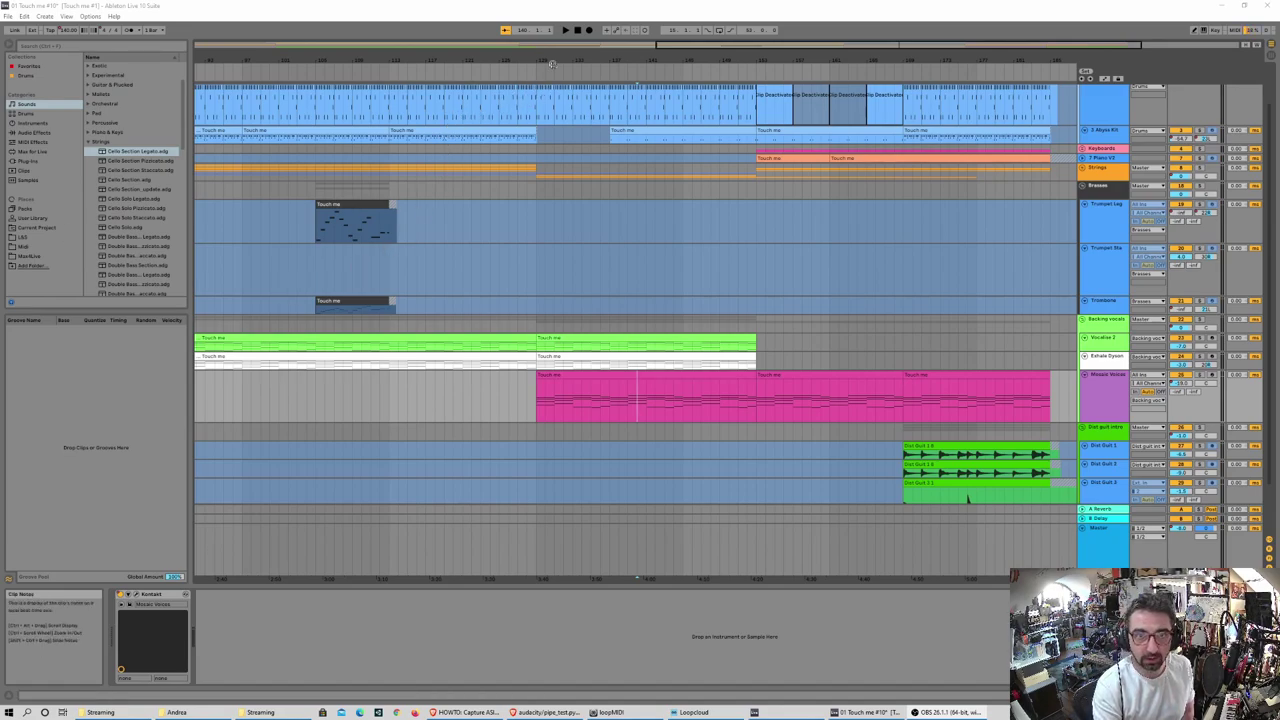
pyautogui.click(565, 32)
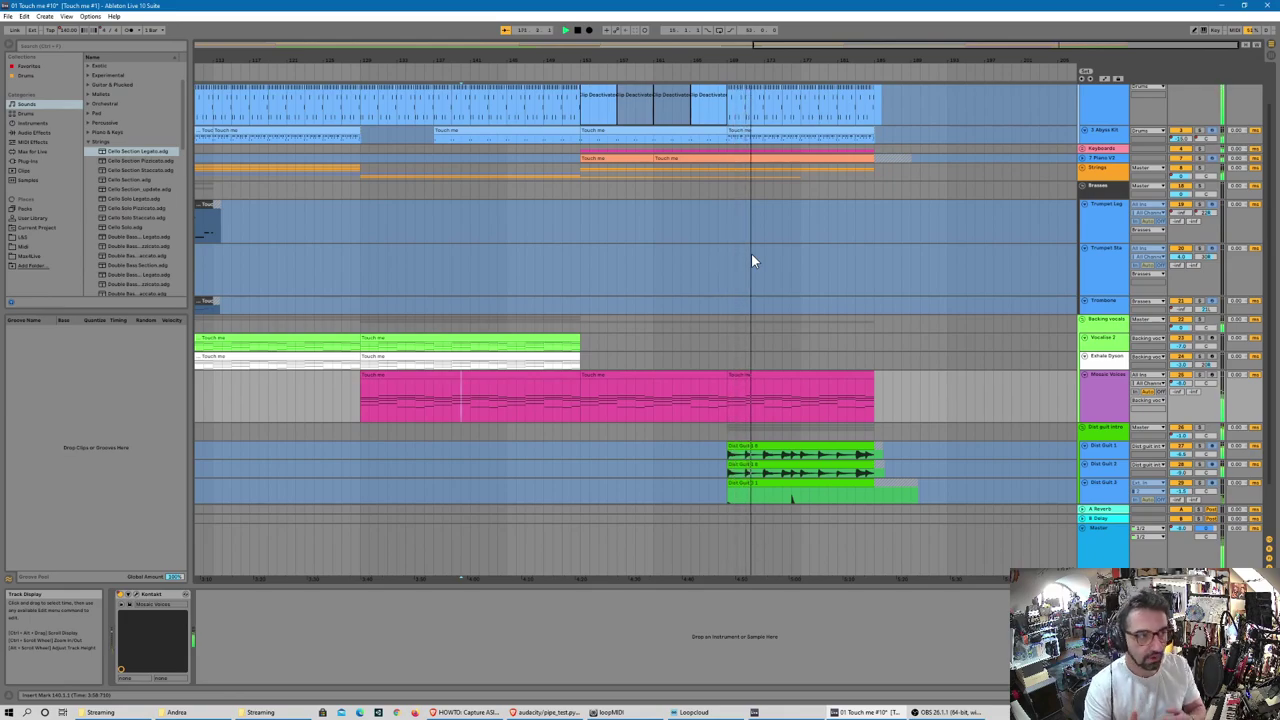
pyautogui.click(577, 30)
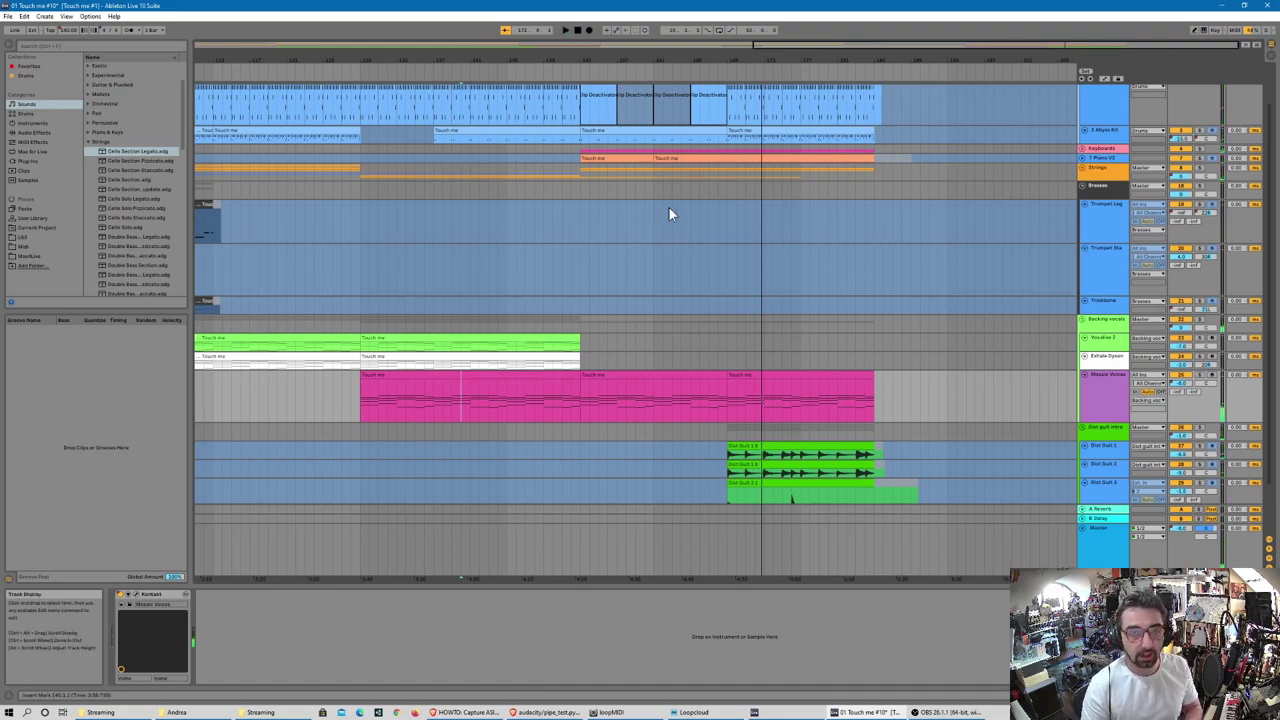